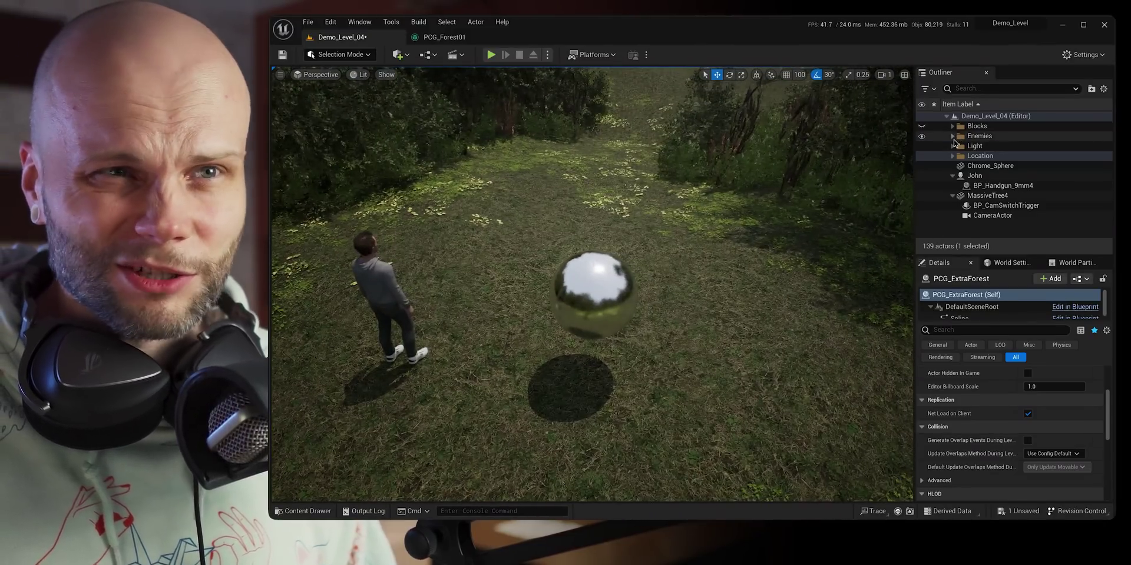
Make the VolumetricCloud actor in the Light folder visible.
left_click(952, 136)
left_click(953, 136)
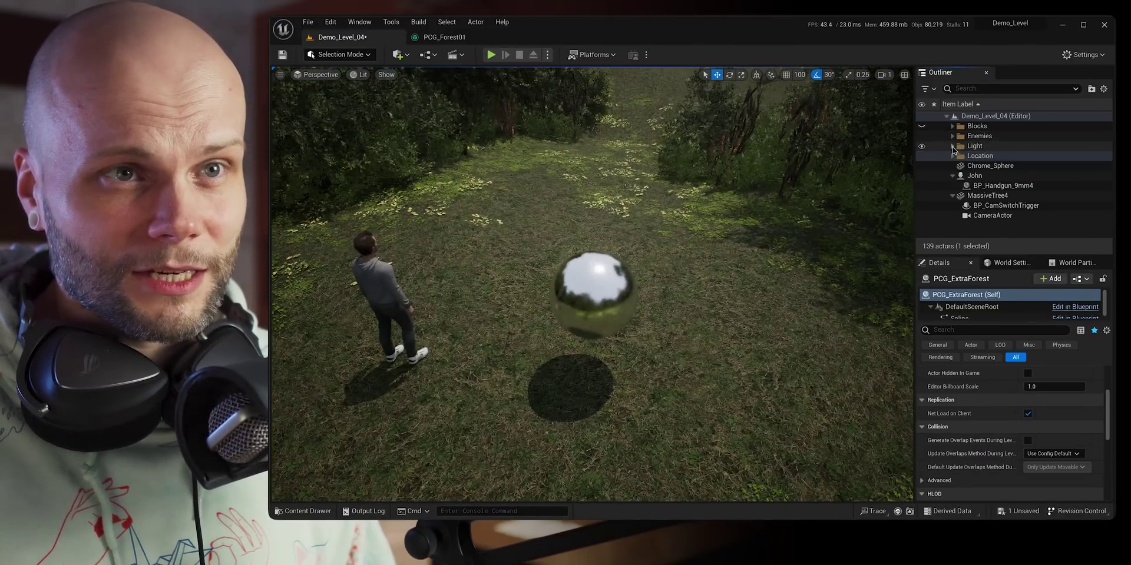
left_click(952, 146)
left_click(997, 205)
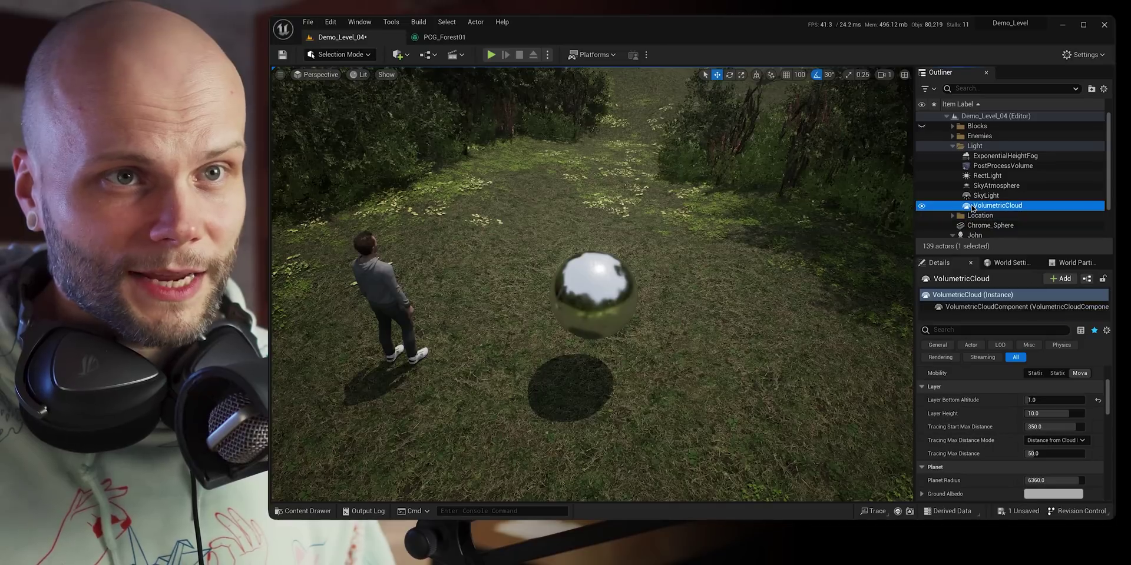
left_click(1070, 394)
left_click(1054, 355)
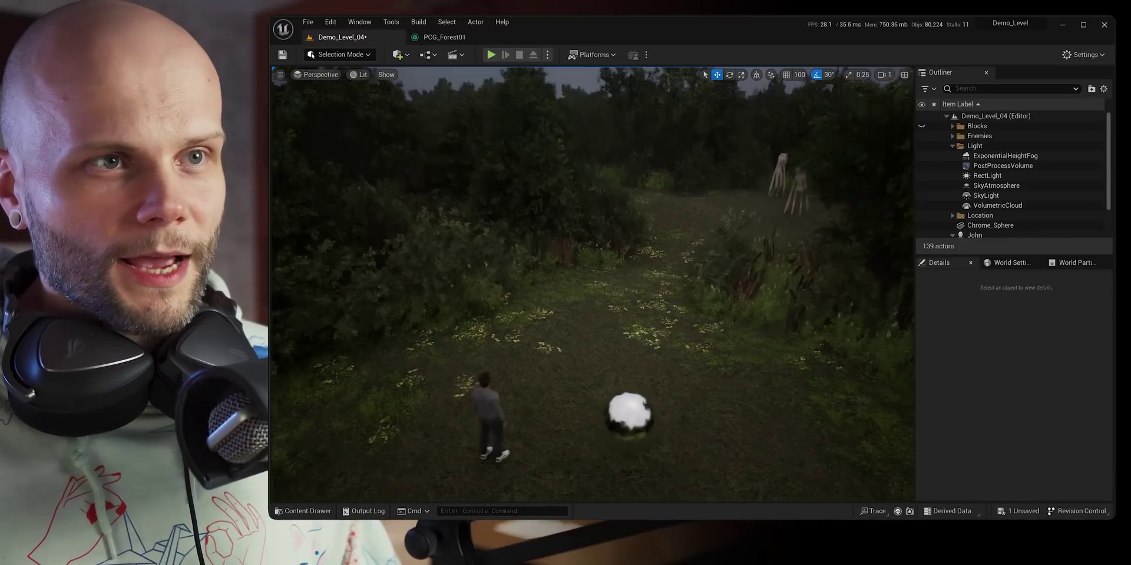
Disable Cast Shadows on the DirectionalLight in the Light folder.
right_click_drag(707, 265, 757, 265)
right_click_drag(674, 194, 713, 68)
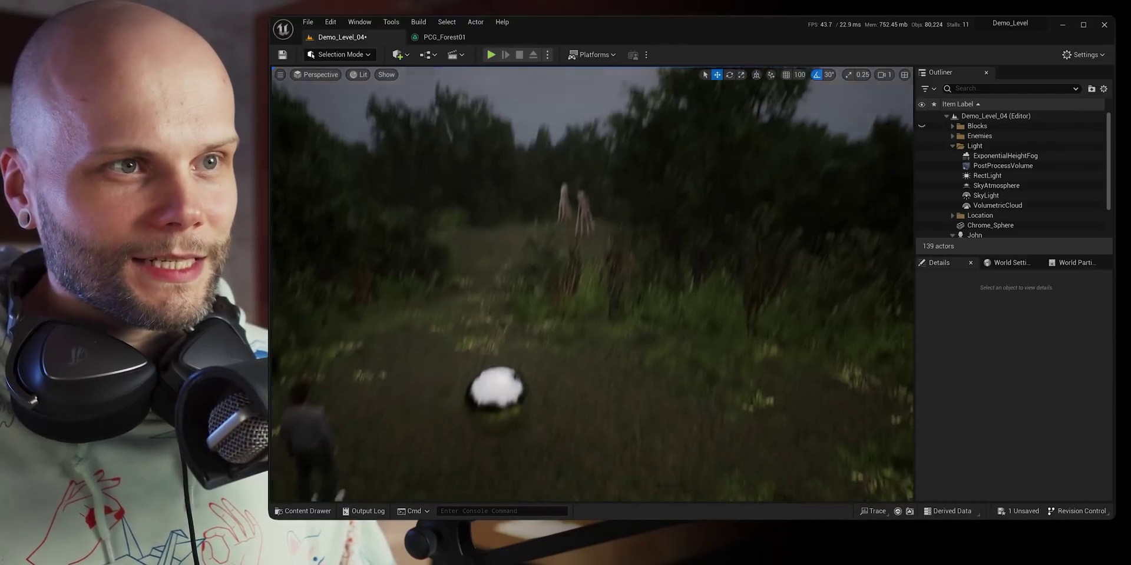
left_click(1001, 150)
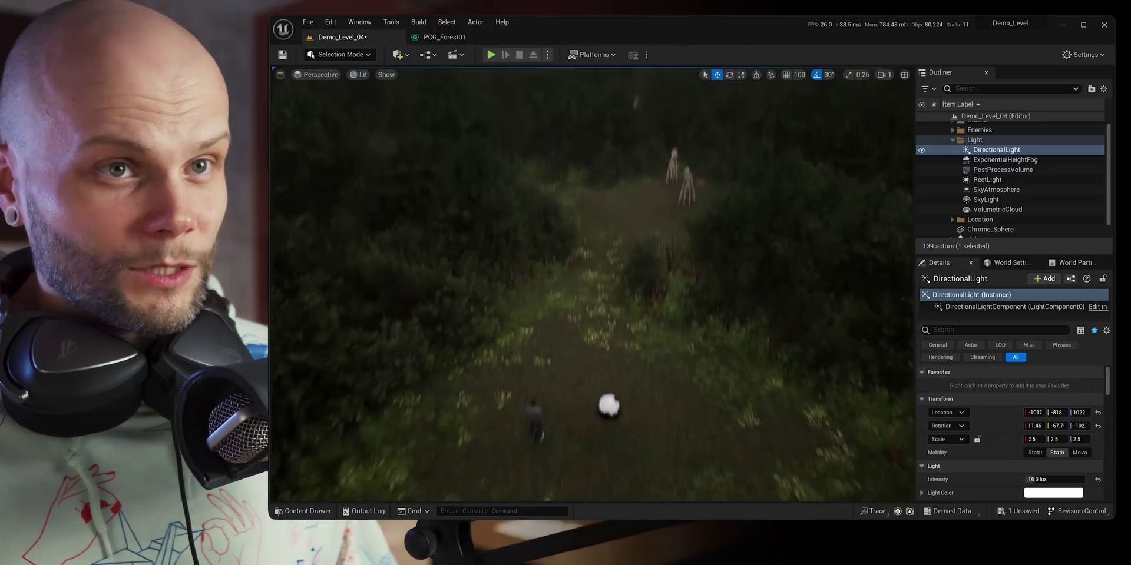
scroll(1013, 436, "down", 4)
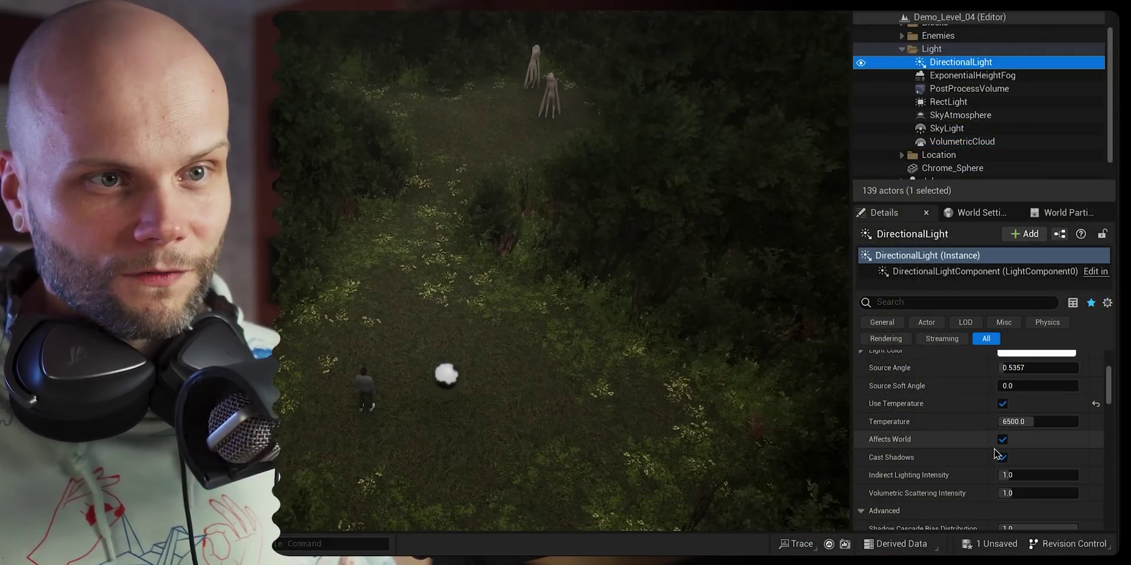
left_click(1001, 457)
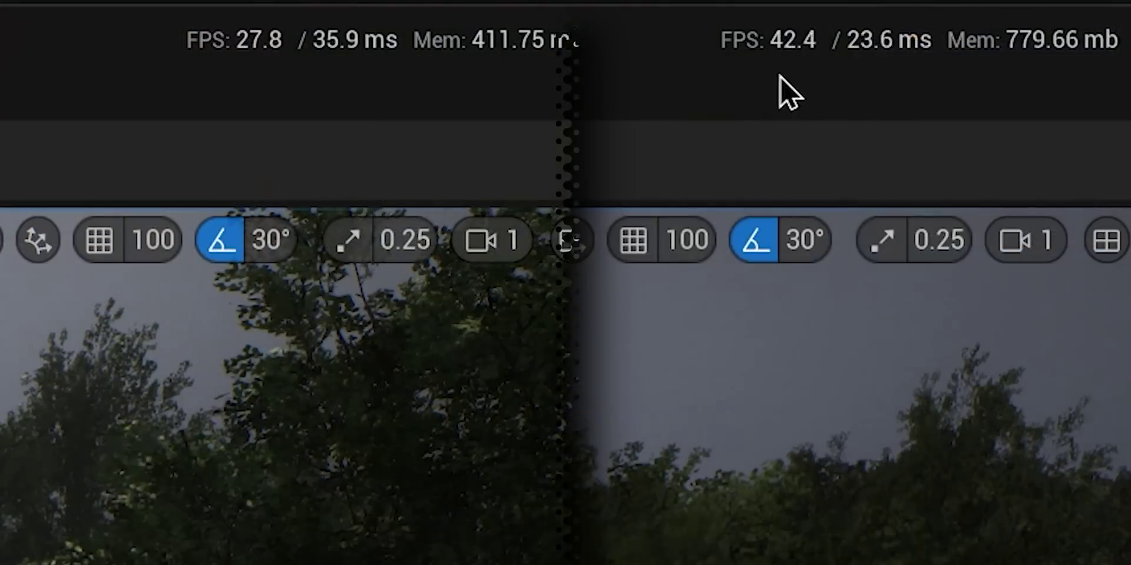
Play-test the level, running the character along the forest path, through the bushes and around the massive tree, and stop the play session.
right_click_drag(848, 353, 848, 506)
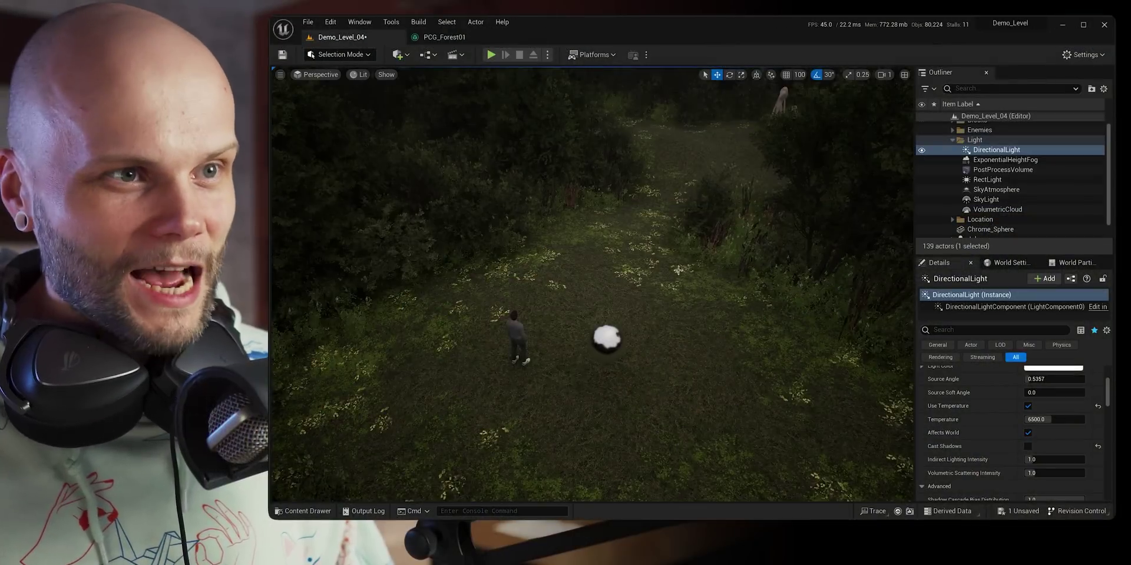
right_click_drag(744, 162, 744, 147)
right_click_drag(672, 259, 671, 255)
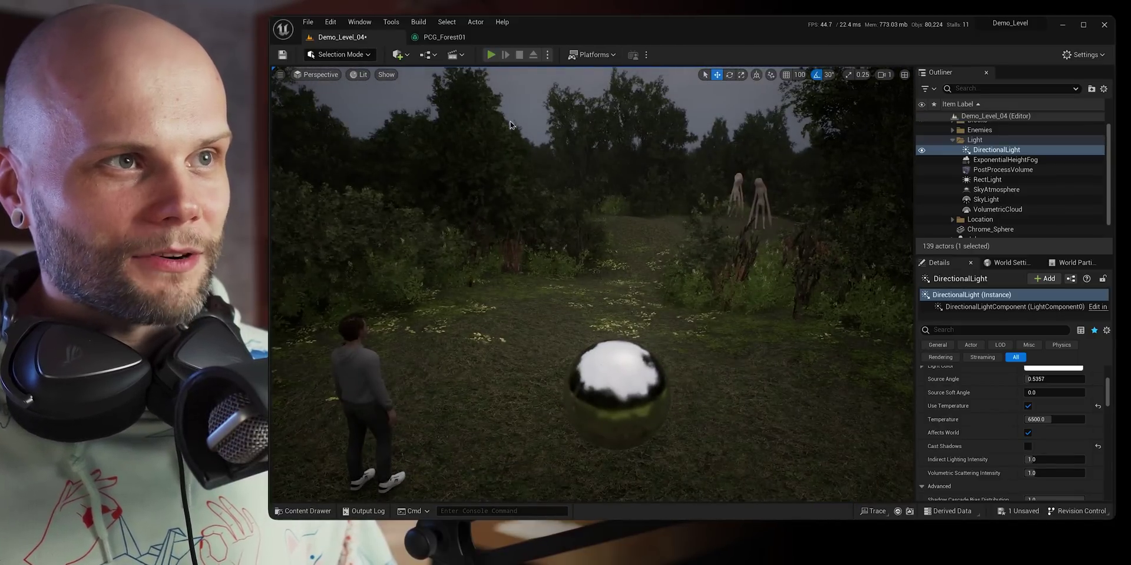
key("alt+p")
key("w")
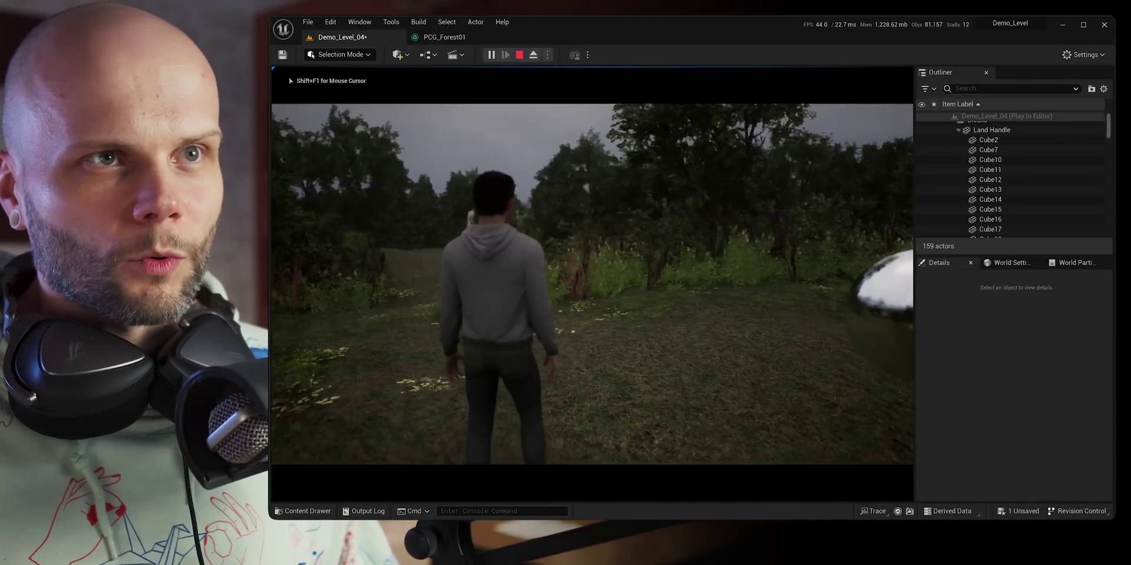
key("w")
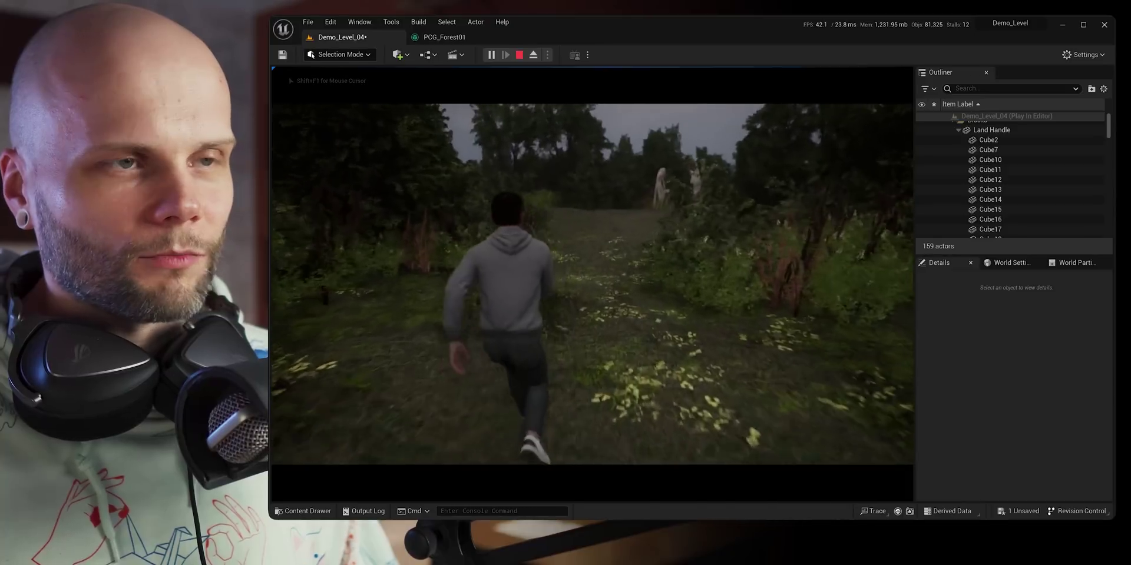
key("w")
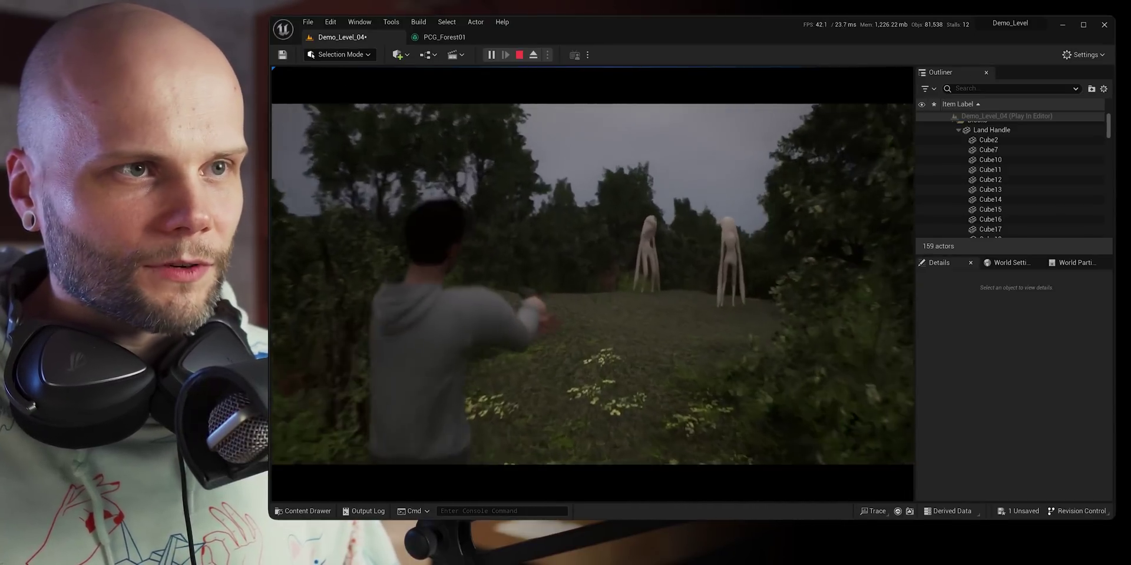
key("w")
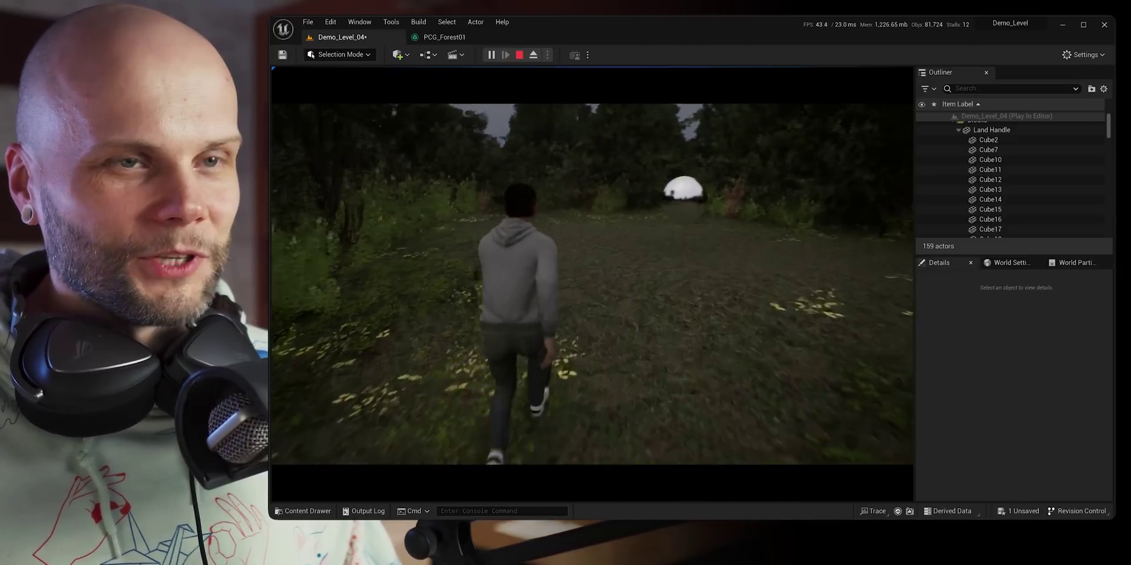
key("w")
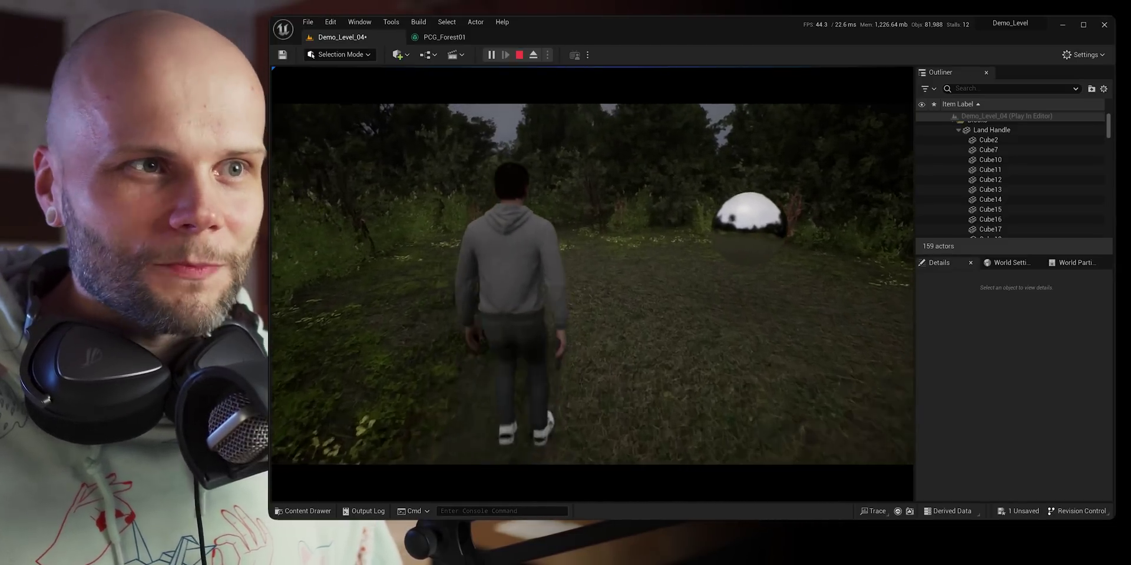
key("w")
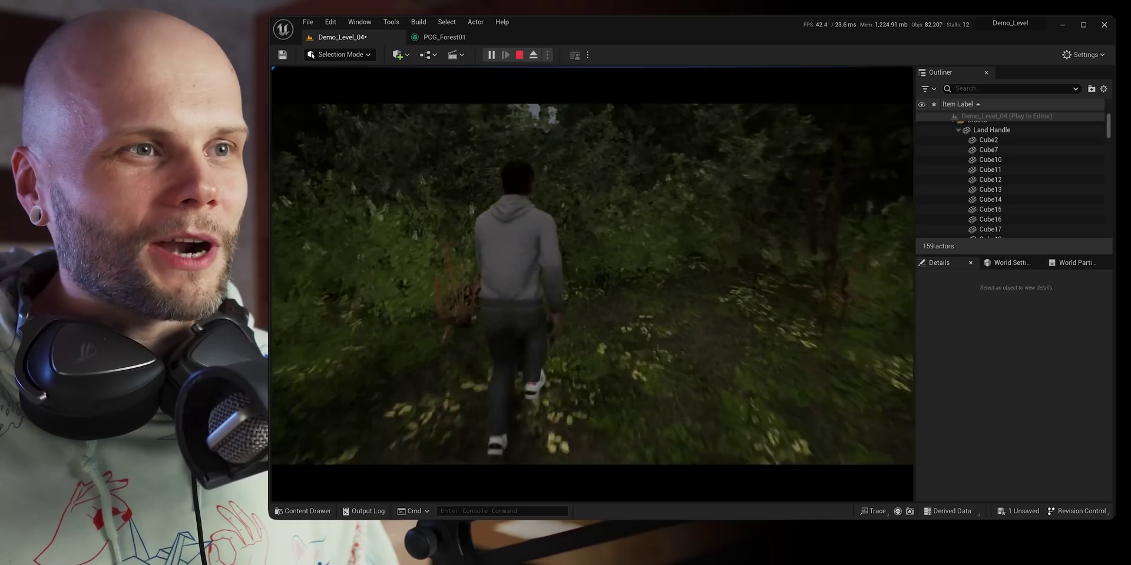
key("w")
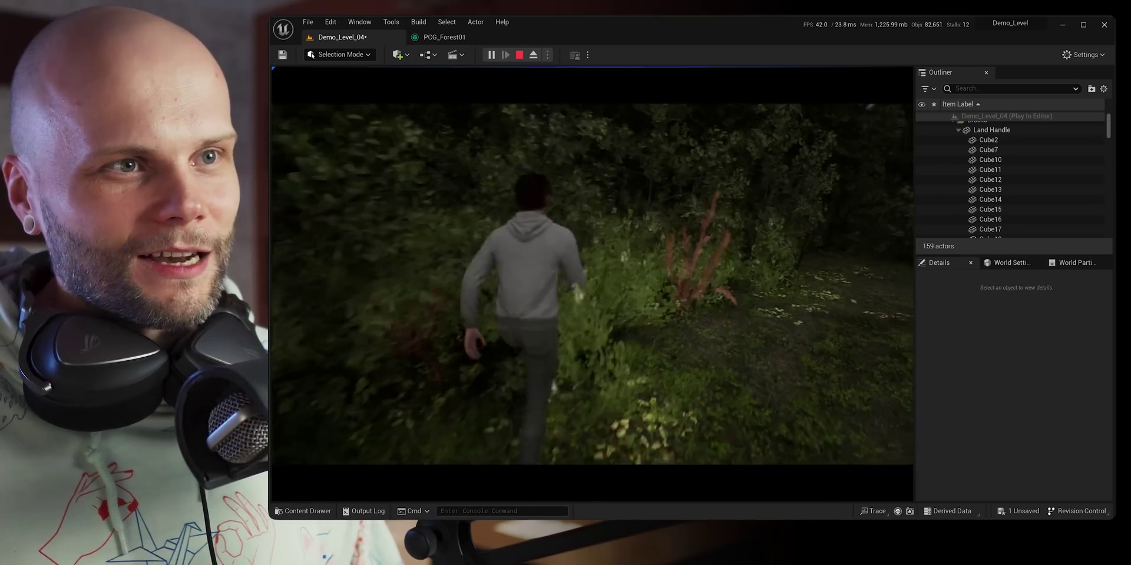
key("w")
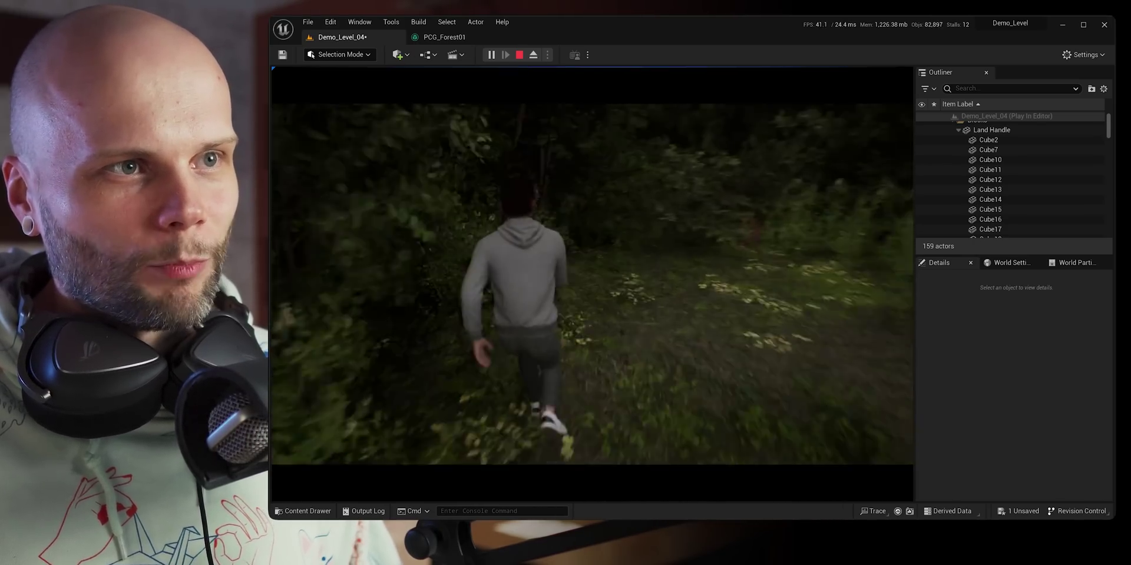
key("w")
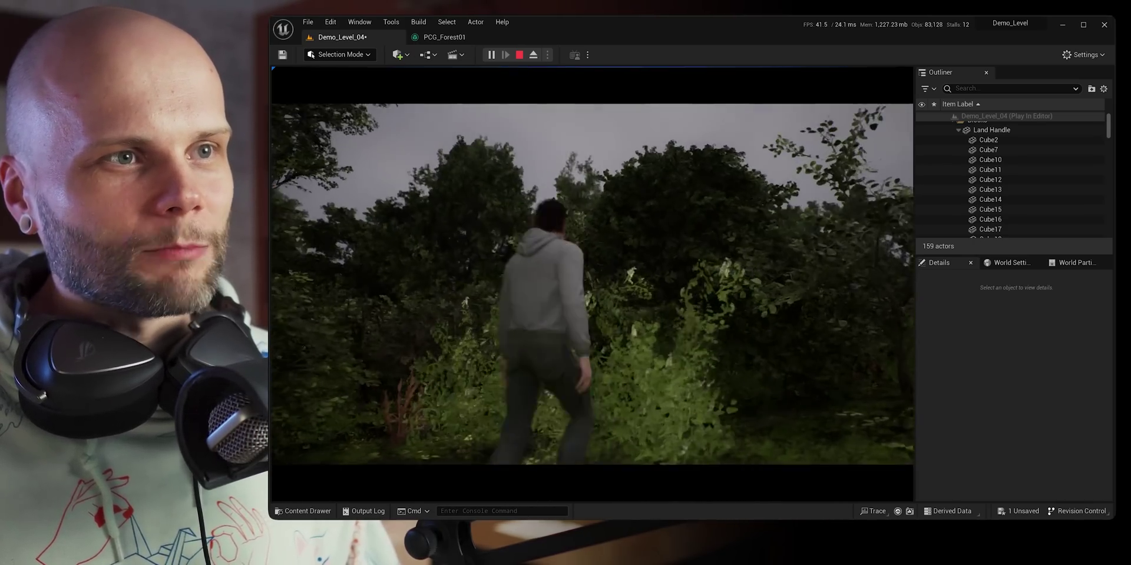
key("w")
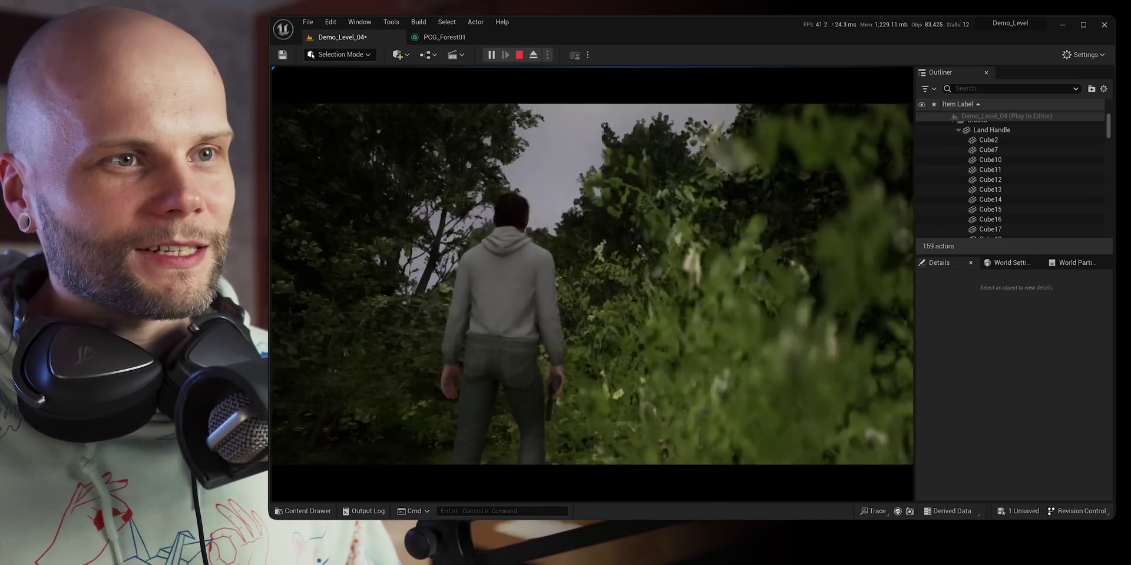
key("w")
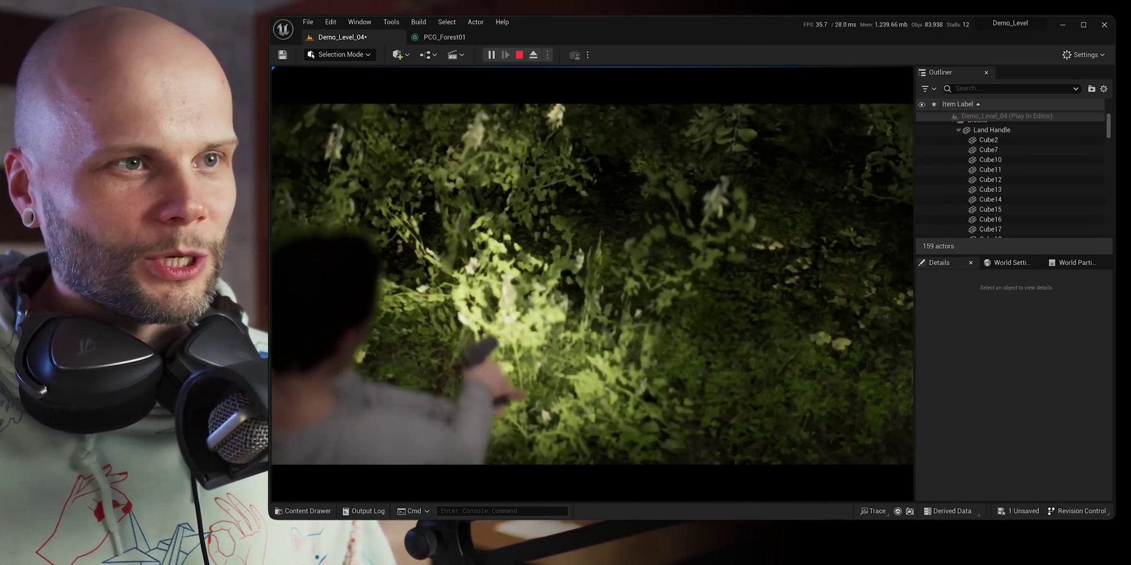
key("w")
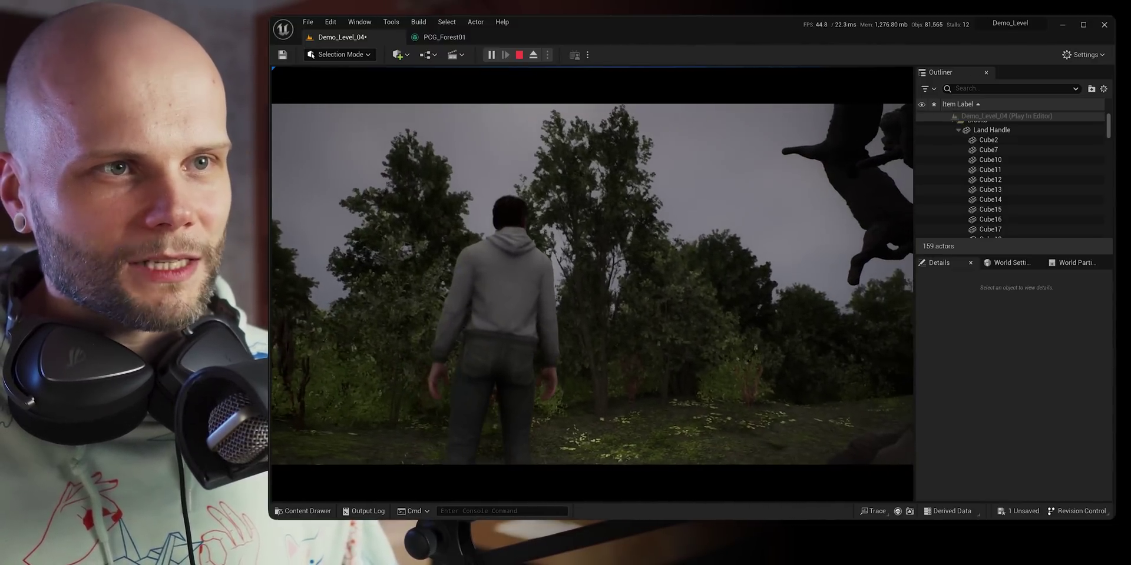
key("w")
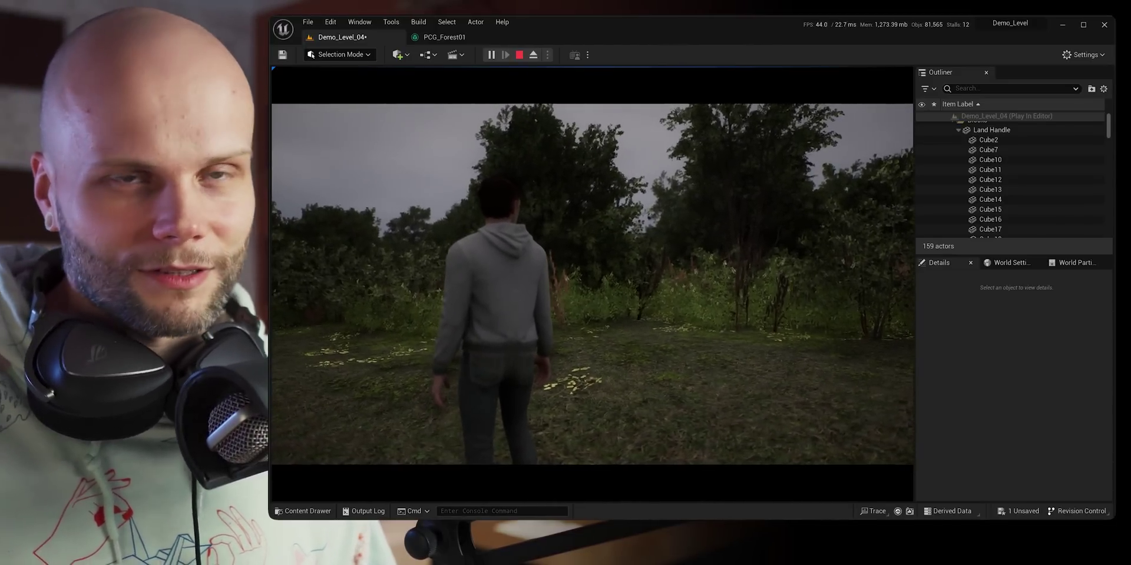
key("w")
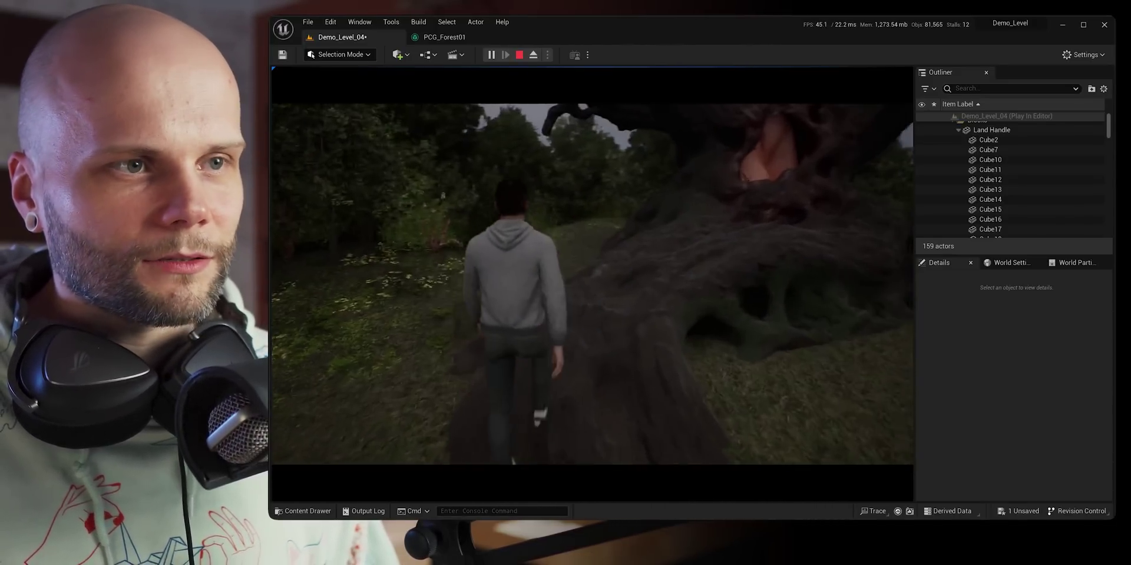
key("w")
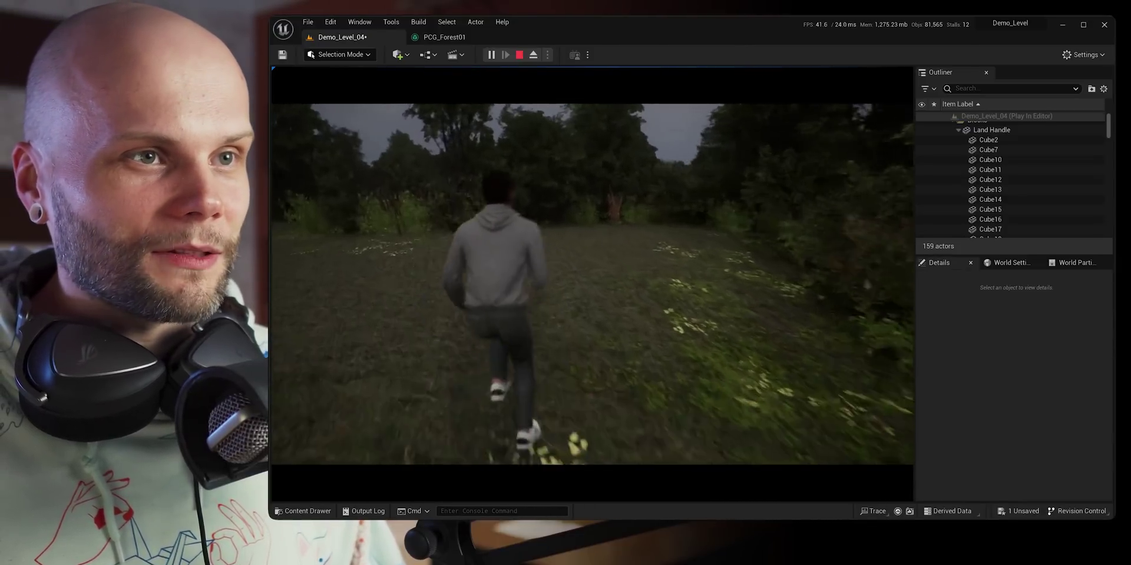
key("Escape")
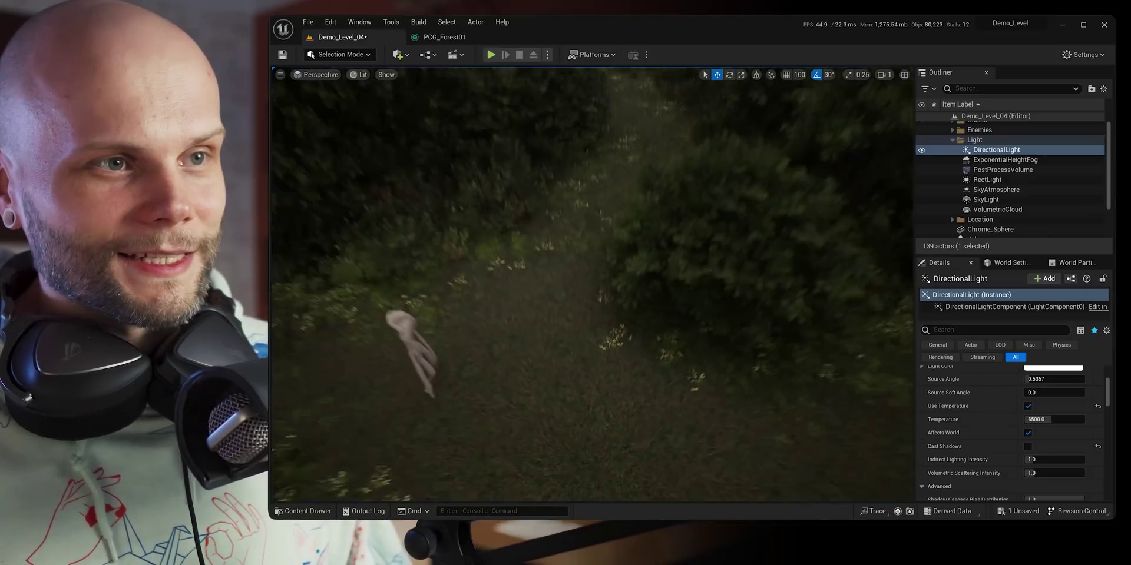
Re-enable Cast Shadows on the DirectionalLight and turn off the VolumetricCloud's visibility.
right_click_drag(592, 286, 471, 285)
scroll(592, 285, "up", 4)
scroll(592, 285, "up", 1)
right_click_drag(593, 285, 447, 377)
key("Escape")
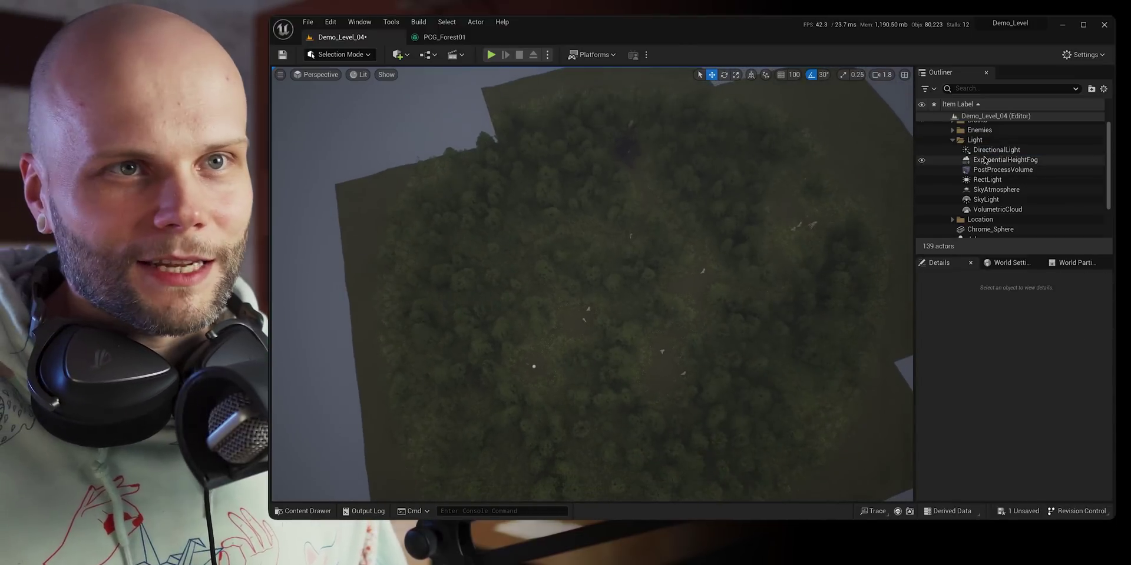
left_click(996, 150)
scroll(1013, 392, "up", 4)
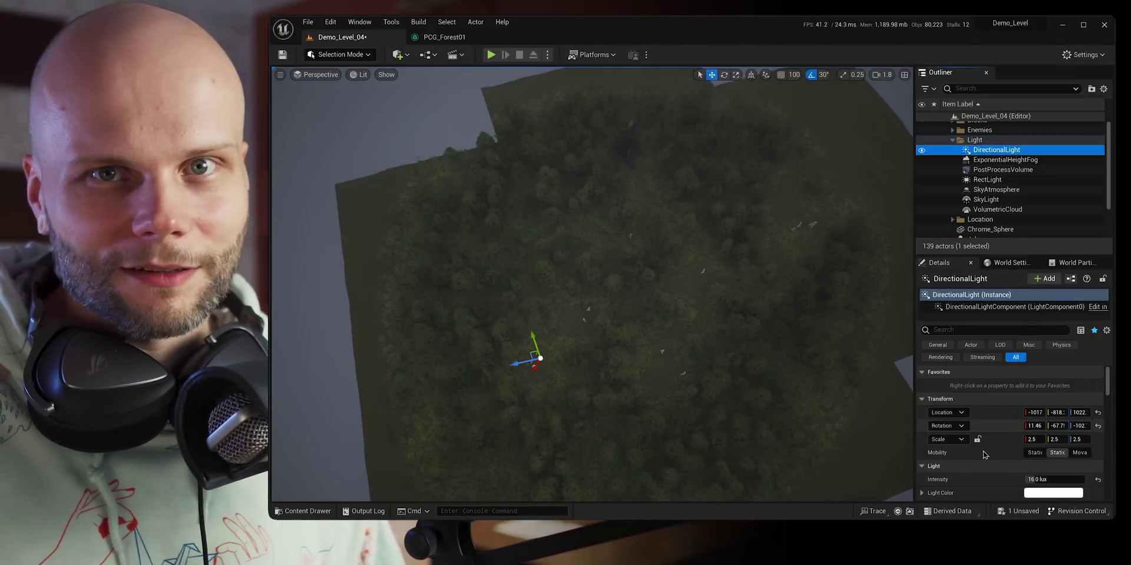
scroll(1024, 412, "down", 4)
left_click(1028, 431)
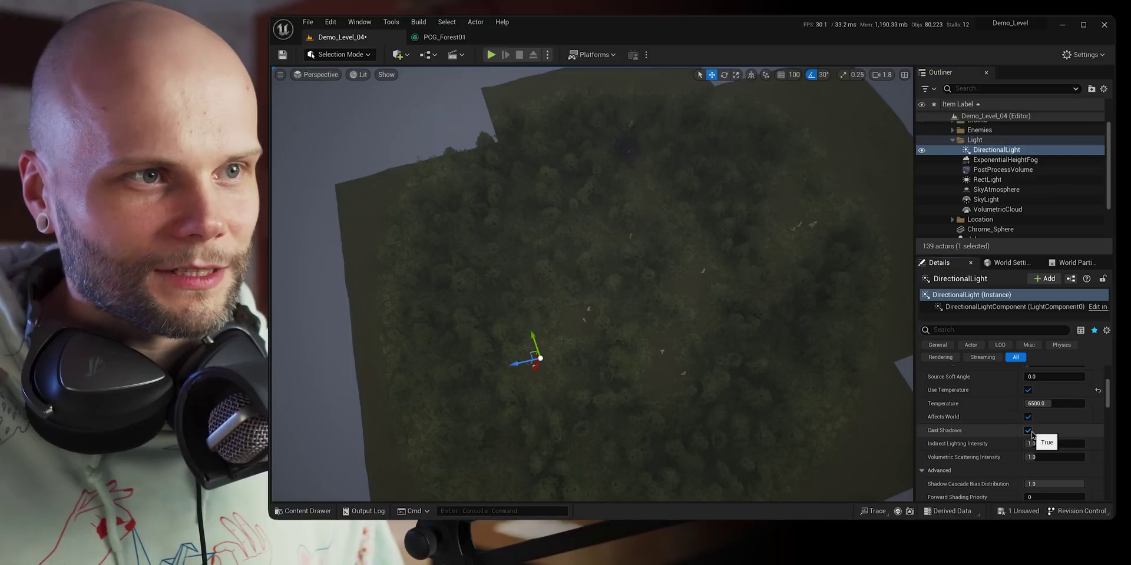
left_click(996, 210)
left_click(1028, 386)
Select the PCG_ForestSpline boundary in the overhead view and move one of its edge points outward to extend the forest.
right_click_drag(795, 330, 800, 357)
scroll(795, 345, "up", 3)
key("s")
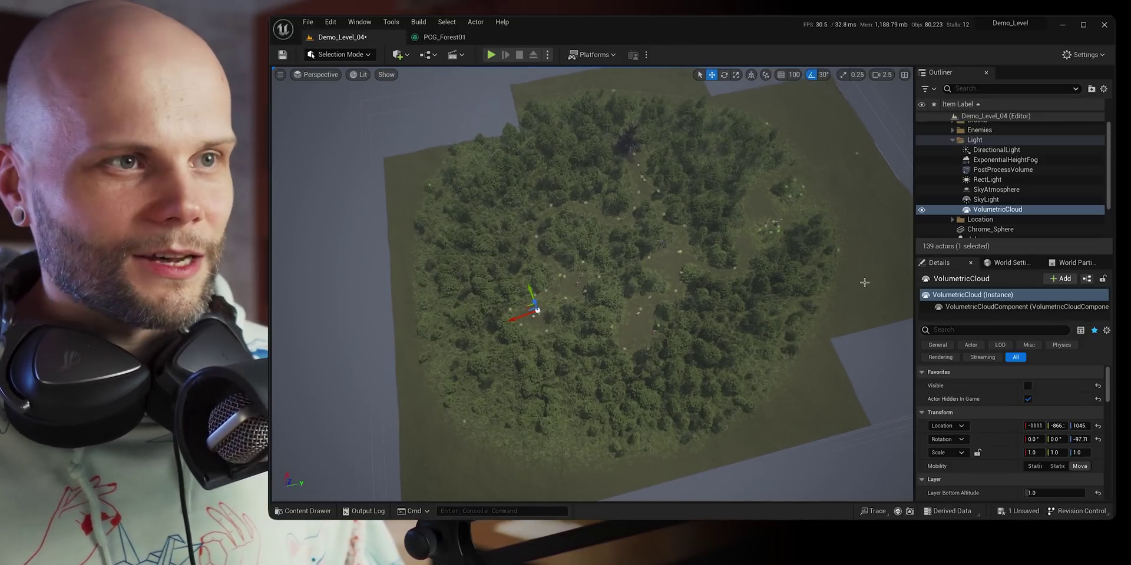
key("w")
right_click_drag(791, 298, 798, 296)
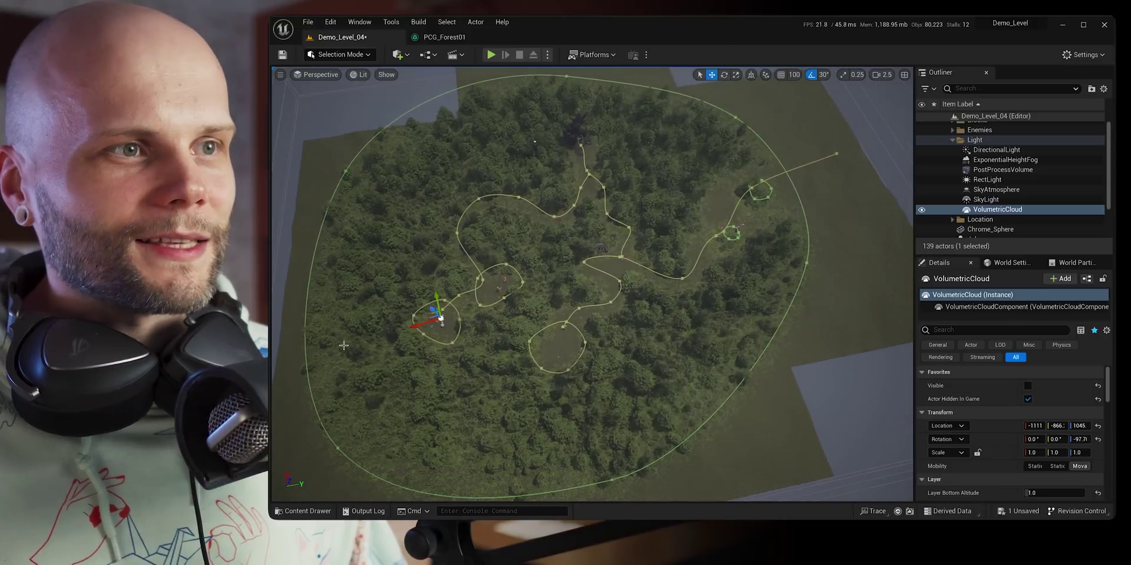
left_click(807, 263)
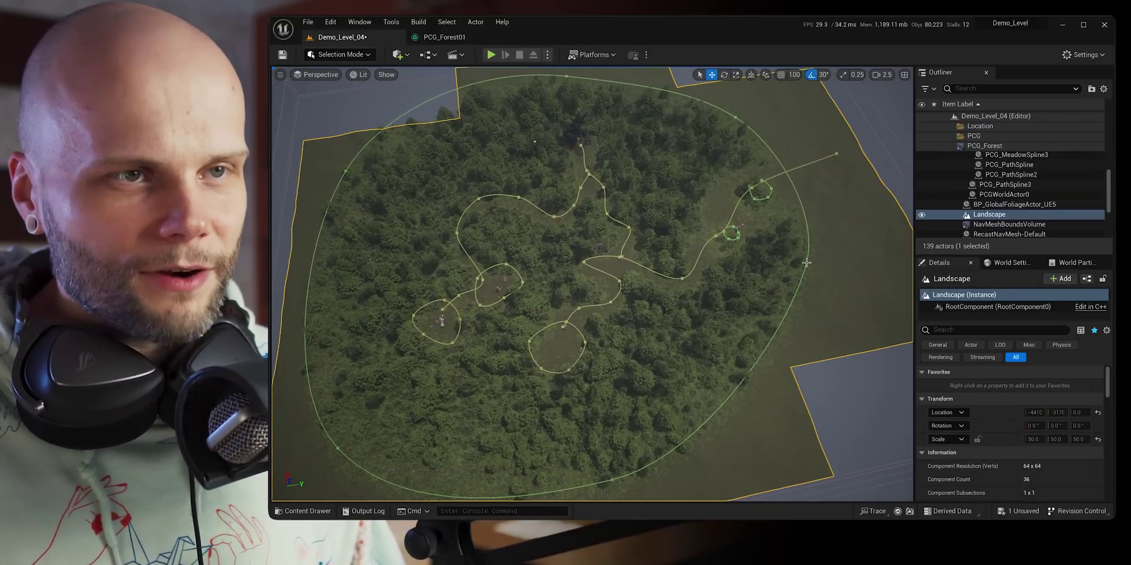
left_click(806, 262)
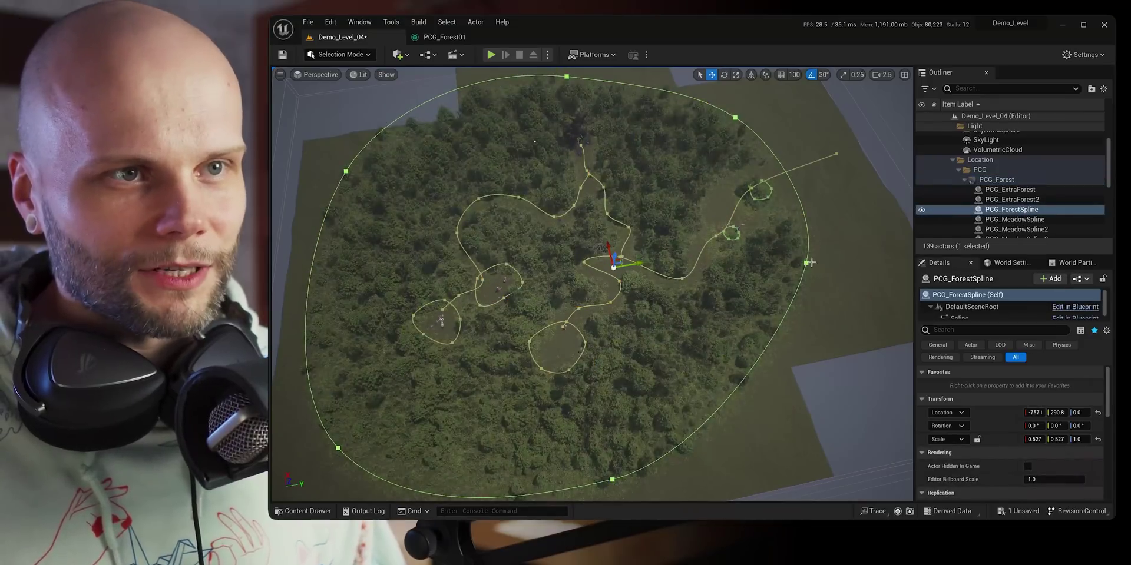
left_click(805, 263)
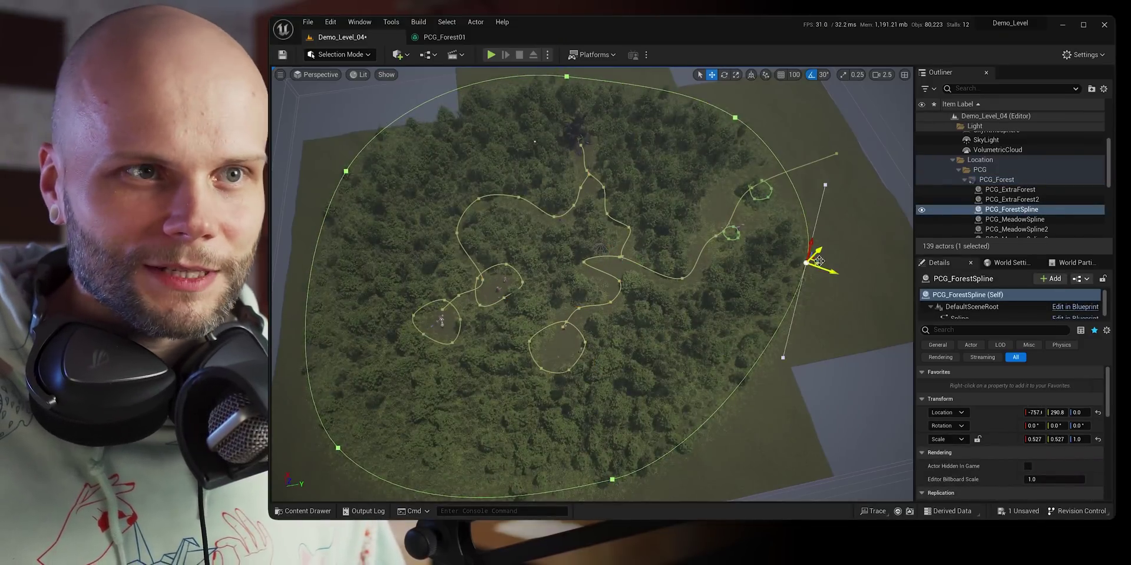
left_click_drag(817, 257, 879, 302)
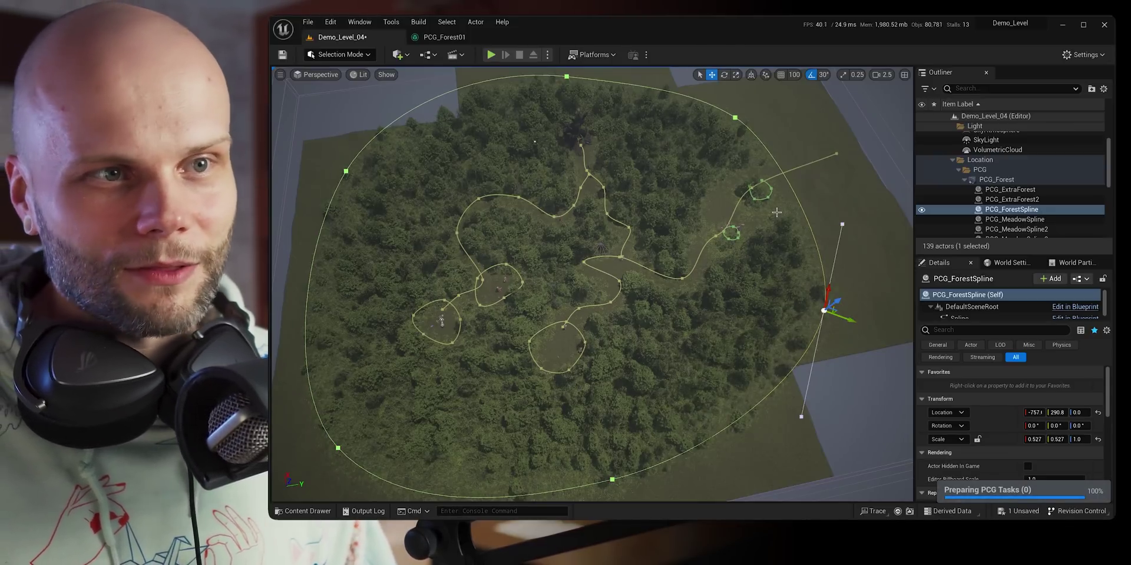
mouse_move(618, 219)
right_mouse_down()
mouse_move(627, 227)
mouse_move(617, 219)
right_mouse_up()
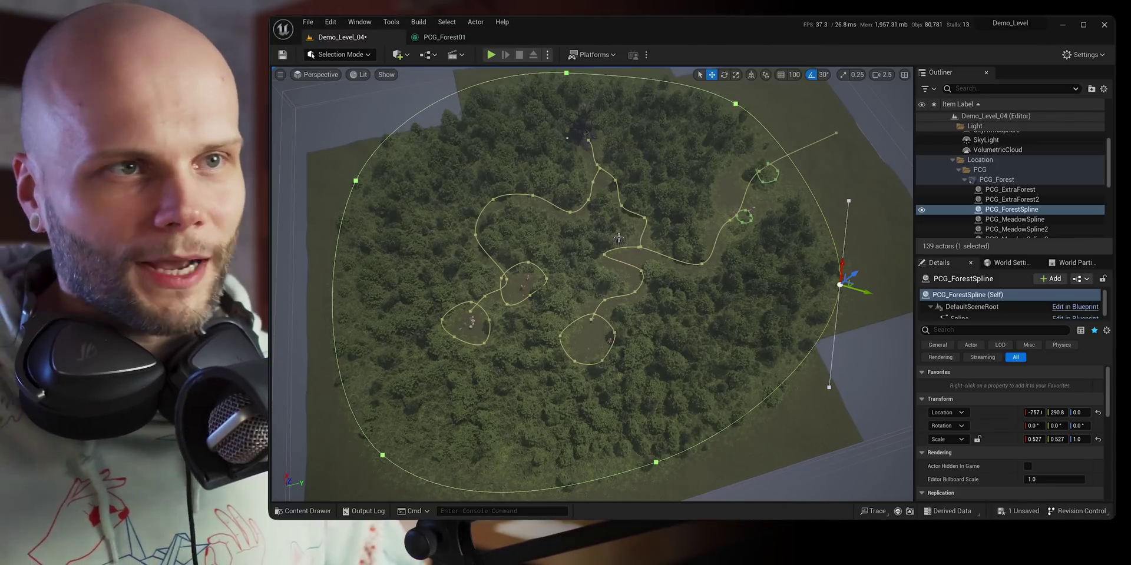
Clear the selection and examine the forest from inside the foliage, above the treetops and over the path.
key("Escape")
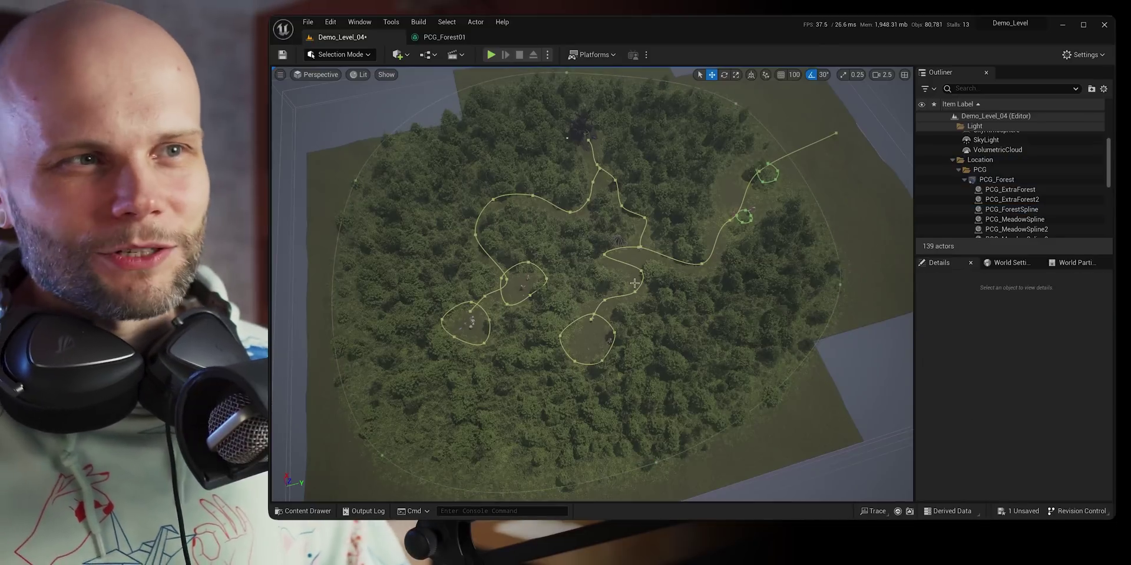
key("w")
right_click_drag(635, 299, 530, 230)
scroll(630, 227, "down", 5)
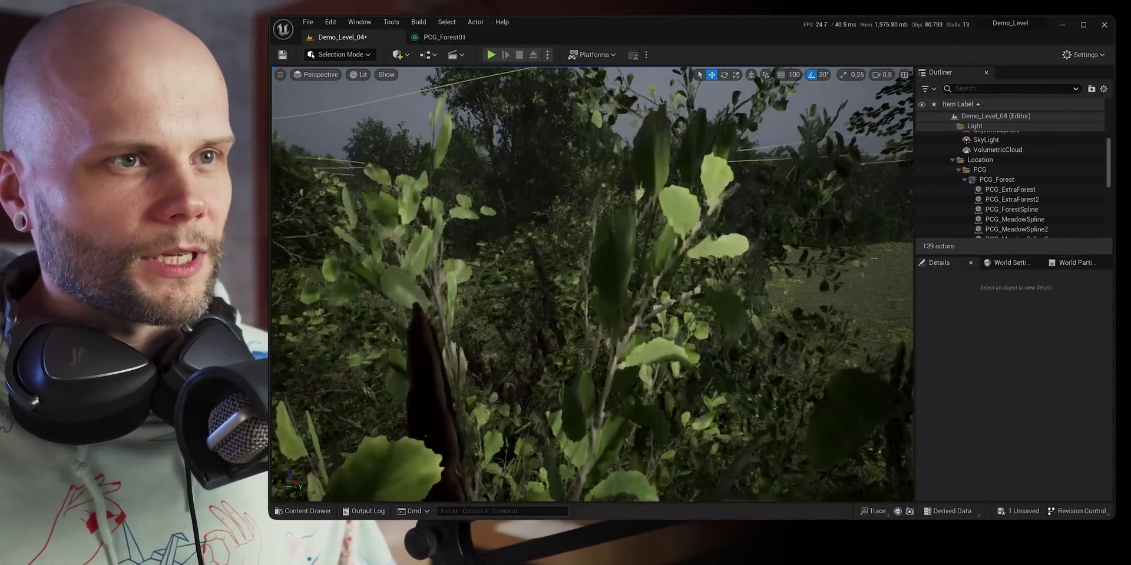
right_click_drag(592, 285, 583, 388)
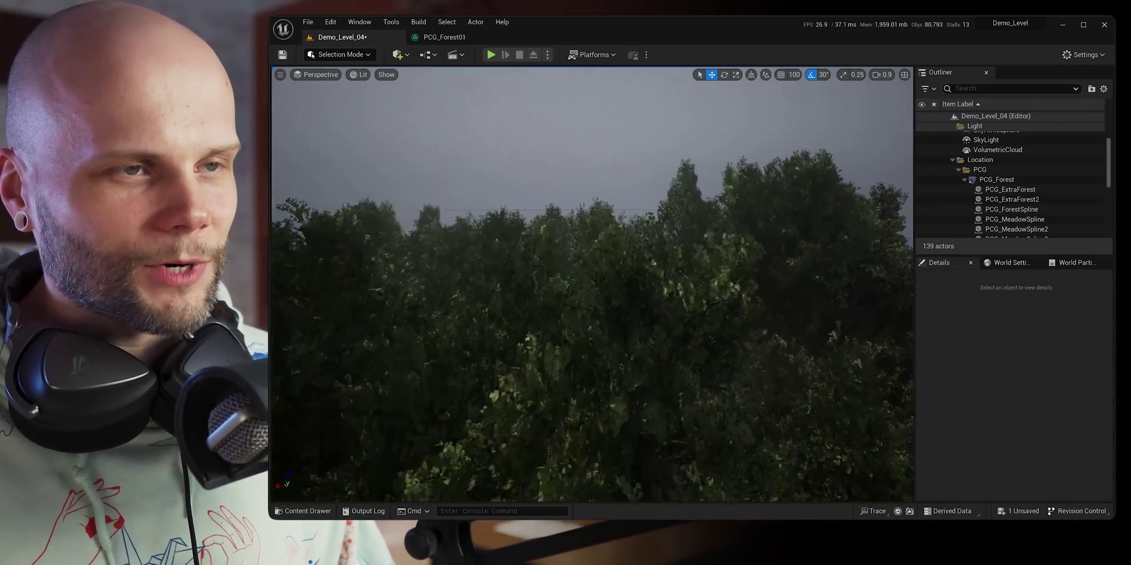
right_click_drag(583, 388, 551, 415)
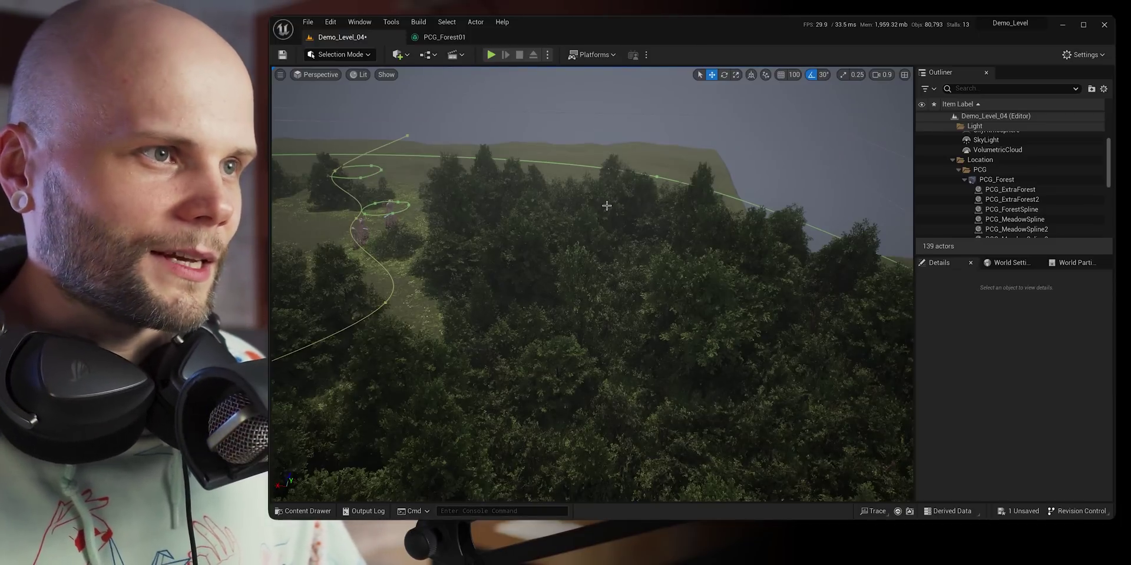
right_click_drag(592, 282, 636, 292)
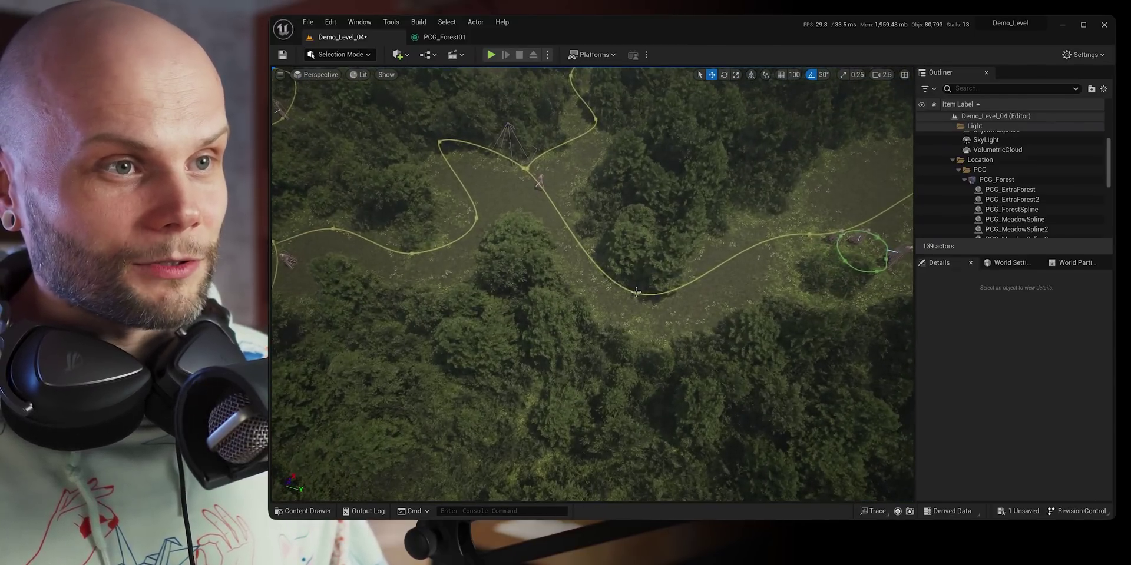
Select the bend point of PCG_PathSpline beside the tree clump, move it outward into the forest and scale it to widen the path.
left_click(636, 293)
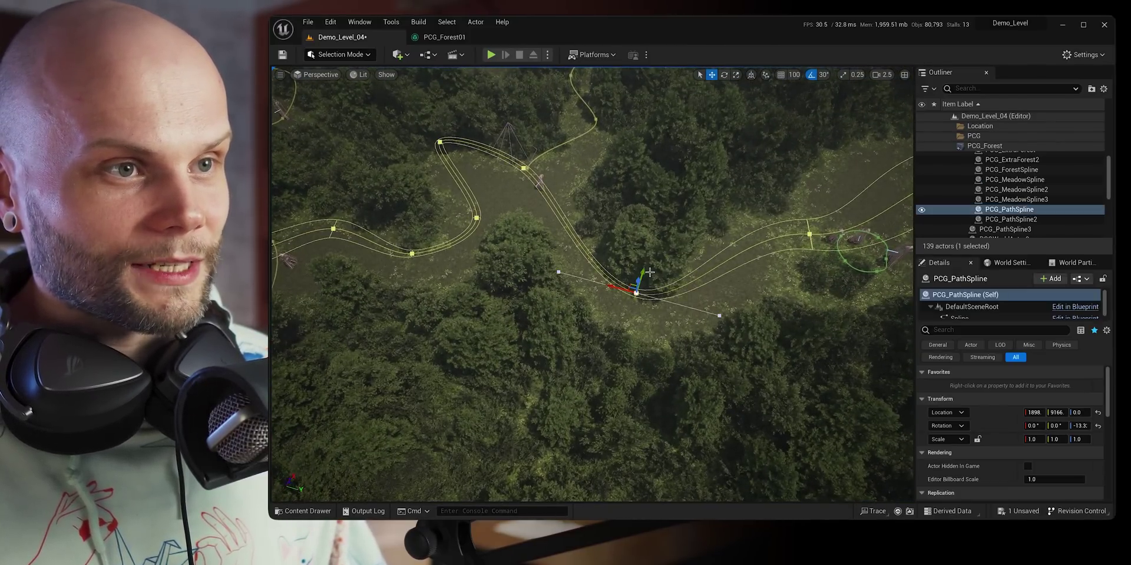
left_click_drag(629, 282, 692, 368)
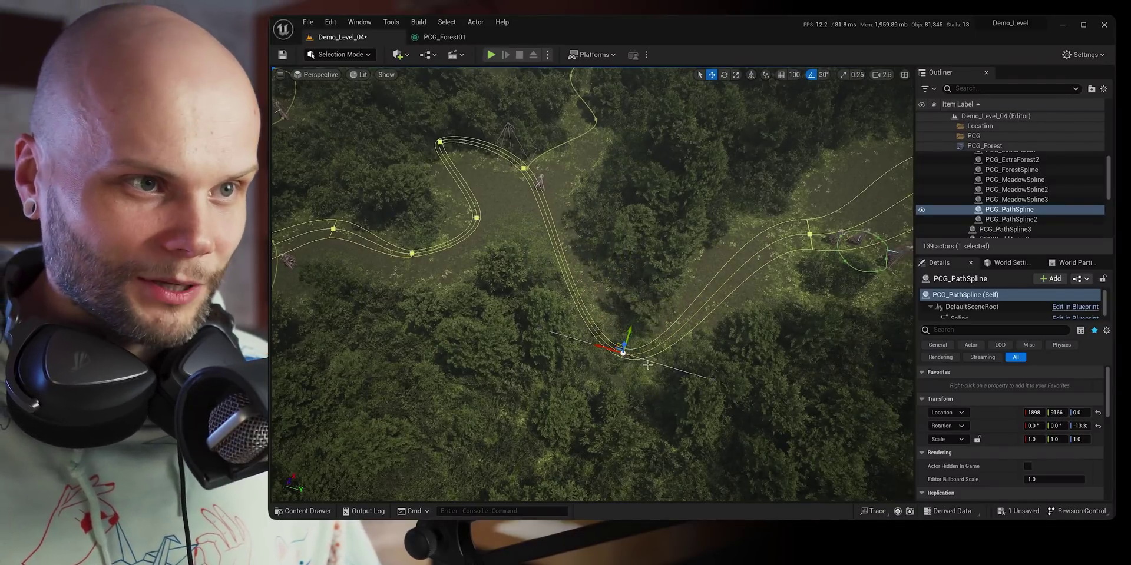
mouse_move(625, 313)
right_mouse_down()
mouse_move(568, 313)
mouse_move(625, 313)
right_mouse_up()
key("r")
left_click_drag(558, 295, 636, 289)
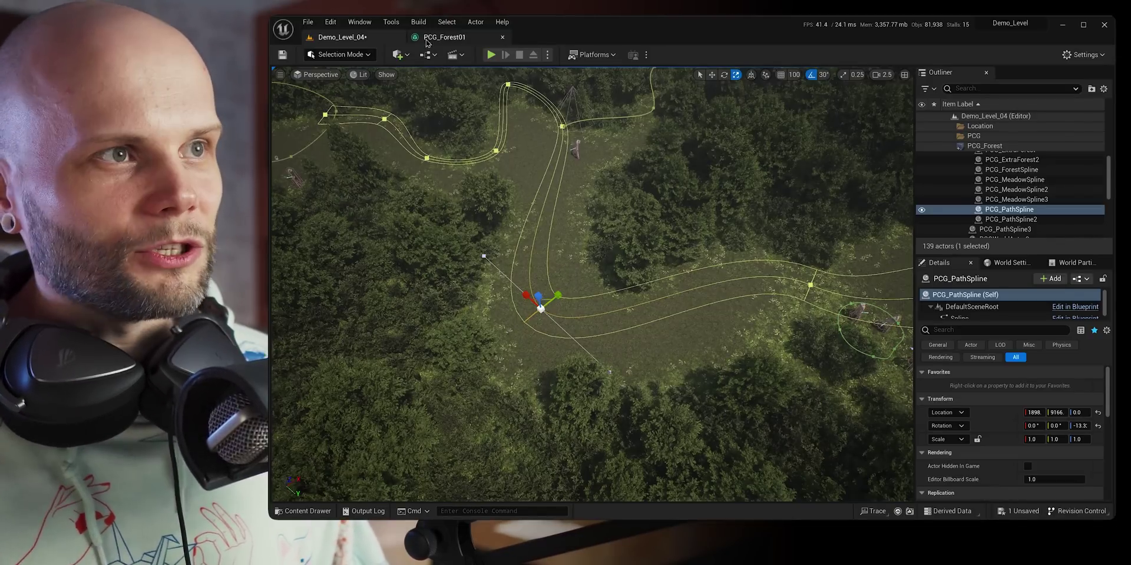
Examine the PCG_Forest01 graph and its FoliageSetup nodes, opening the FoliageSetup subgraph and closing it again.
left_click(444, 37)
left_click_drag(789, 213, 947, 215)
scroll(700, 230, "down", 2)
right_click_drag(699, 230, 634, 347)
scroll(635, 347, "up", 4)
right_click_drag(693, 126, 628, 229)
double_click(688, 231)
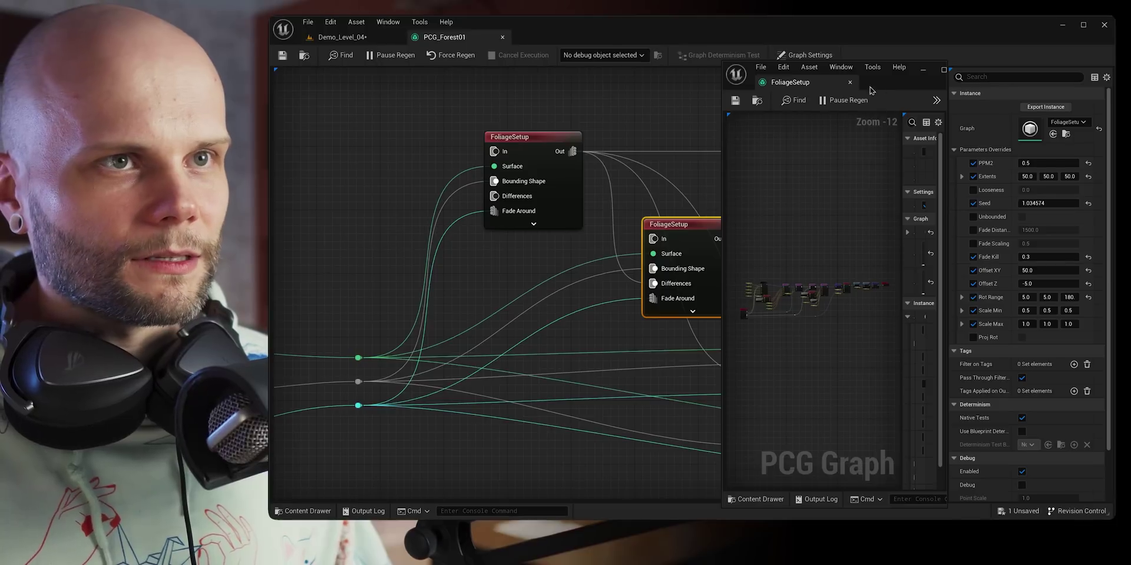
left_click(849, 82)
scroll(606, 303, "down", 4)
scroll(606, 302, "down", 1)
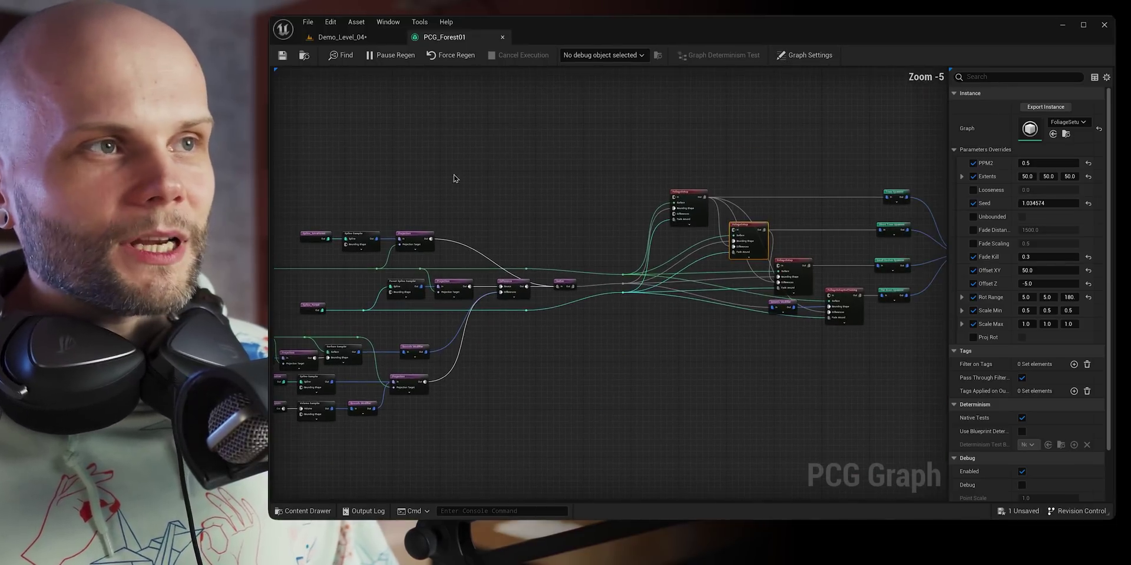
Return to Demo_Level_04 and select the massive tree at the end of the forest path, ready for moving.
left_click(342, 37)
mouse_move(599, 263)
right_mouse_down()
mouse_move(624, 259)
mouse_move(598, 264)
right_mouse_up()
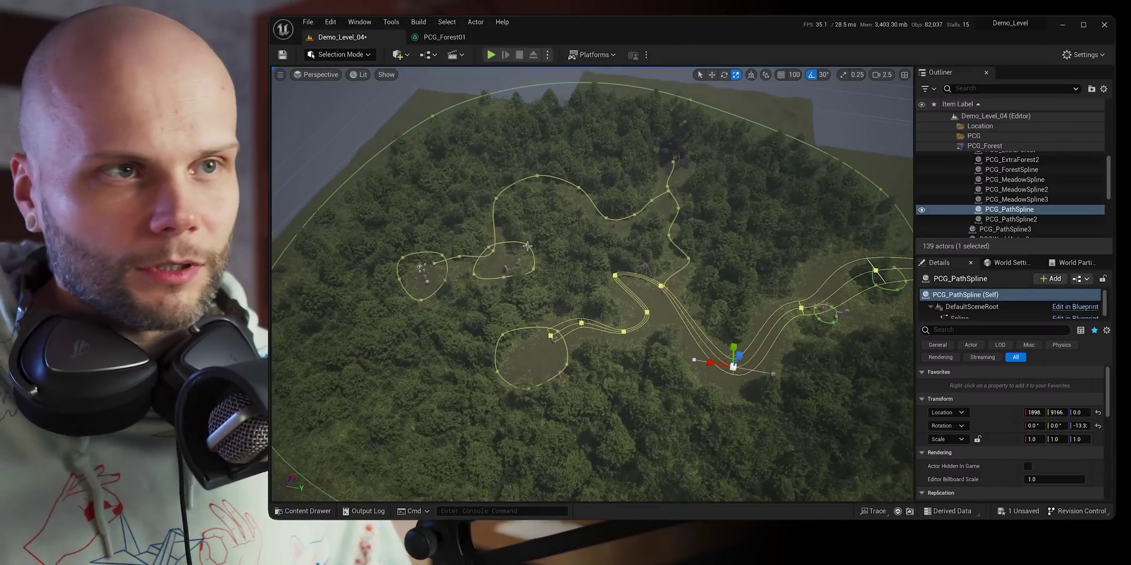
right_click_drag(527, 246, 563, 245)
key("w")
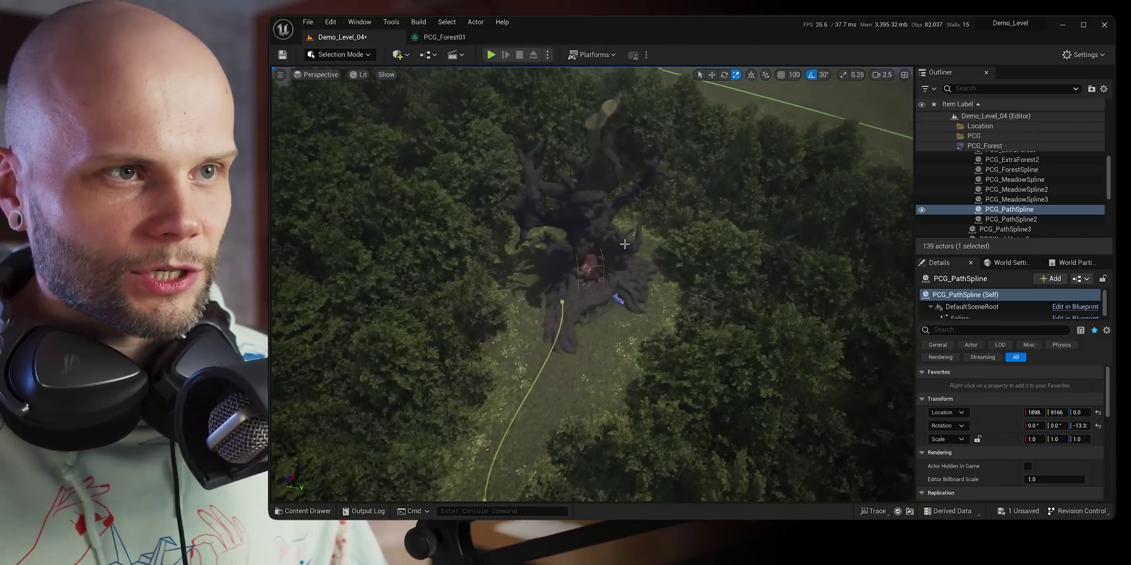
left_click(580, 236)
key("w")
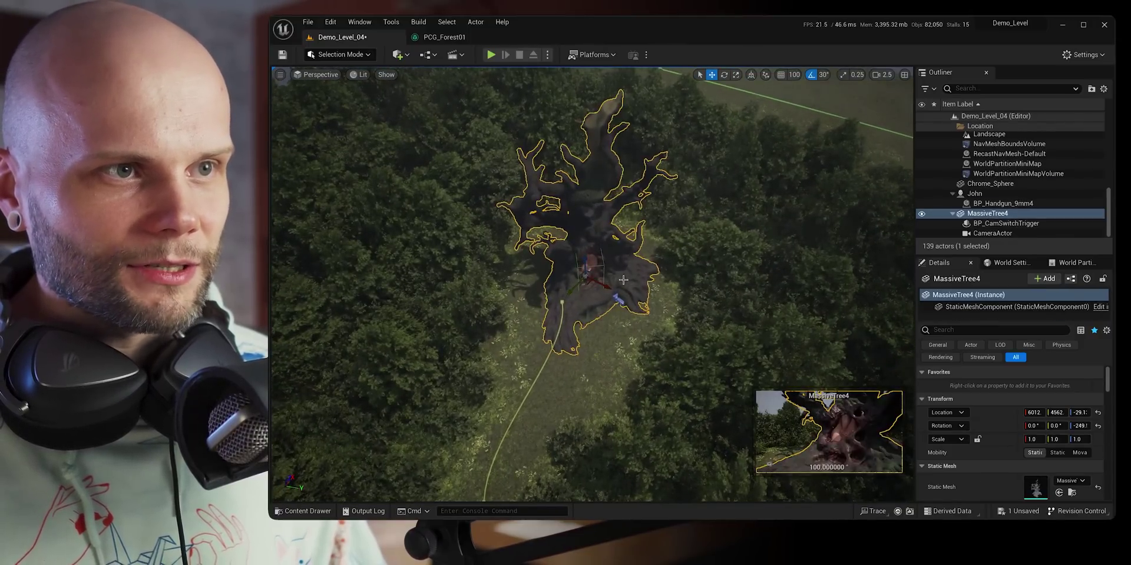
Filter the massive tree's details by "tag" and check the actor selection settings of the Around_Objects node in PCG_Forest01.
left_click(978, 330)
type("tag")
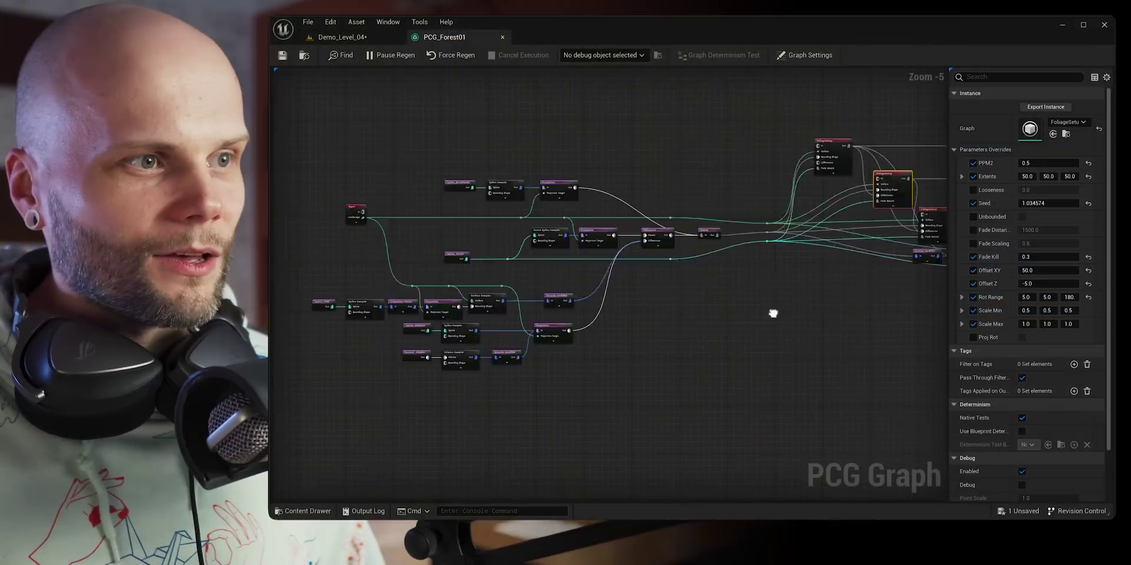
scroll(525, 277, "up", 6)
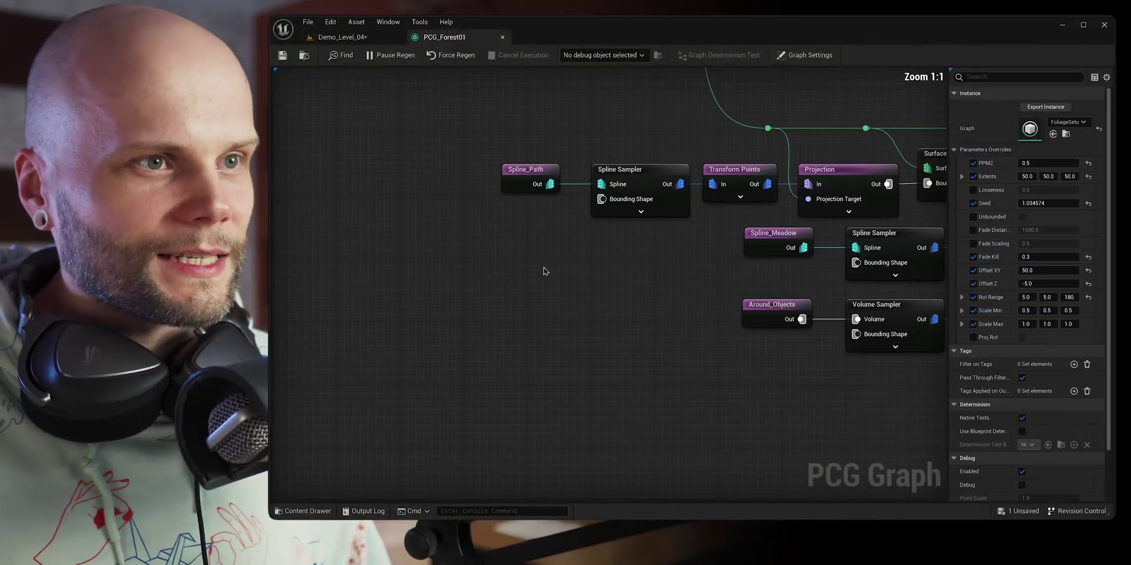
left_click(669, 374)
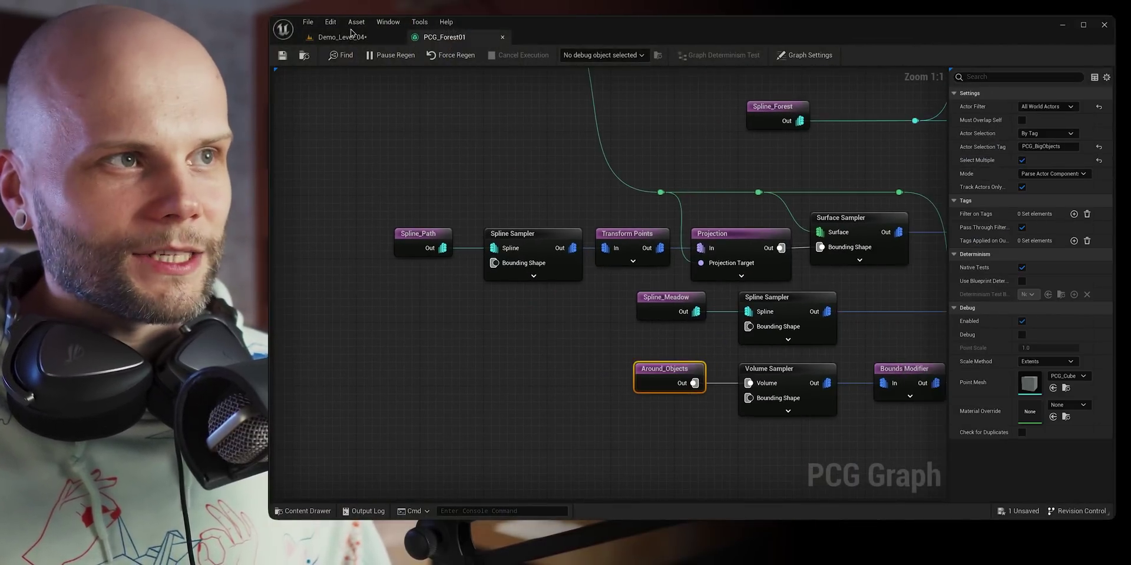
Move the massive tree sideways in Demo_Level_04 and regenerate PCG_Forest so the foliage clears around it.
left_click(351, 36)
right_click_drag(613, 306, 616, 315)
left_click_drag(578, 371, 643, 374)
right_click_drag(643, 374, 638, 389)
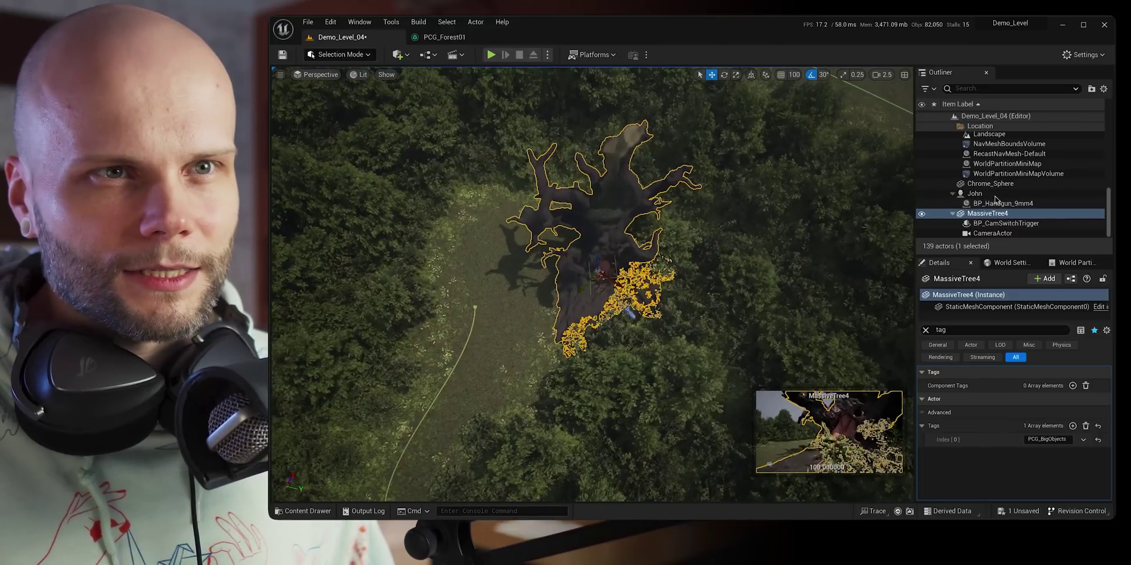
scroll(995, 205, "up", 6)
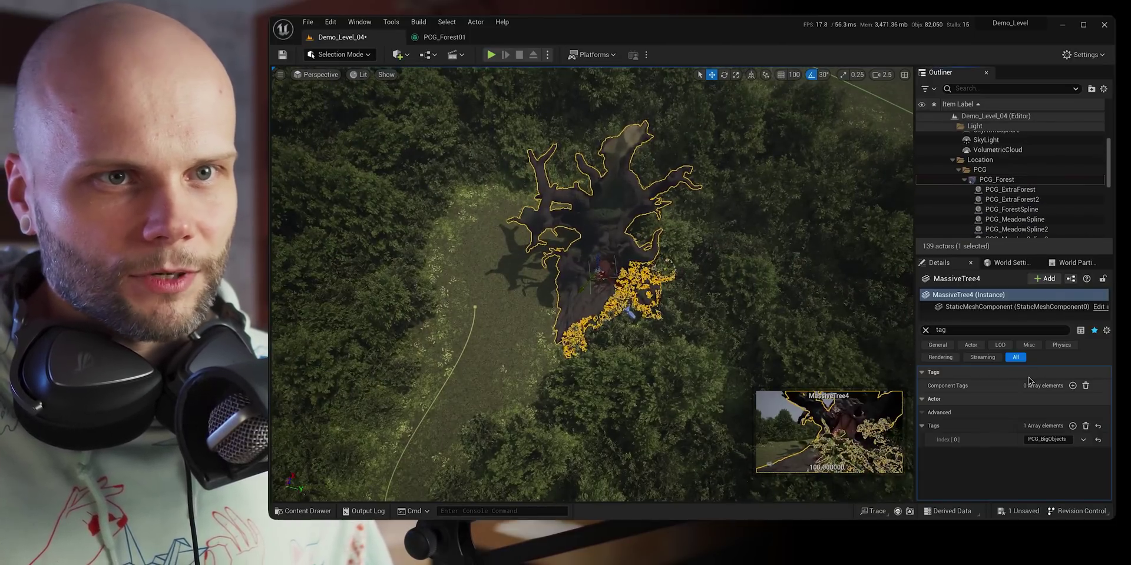
left_click(650, 378)
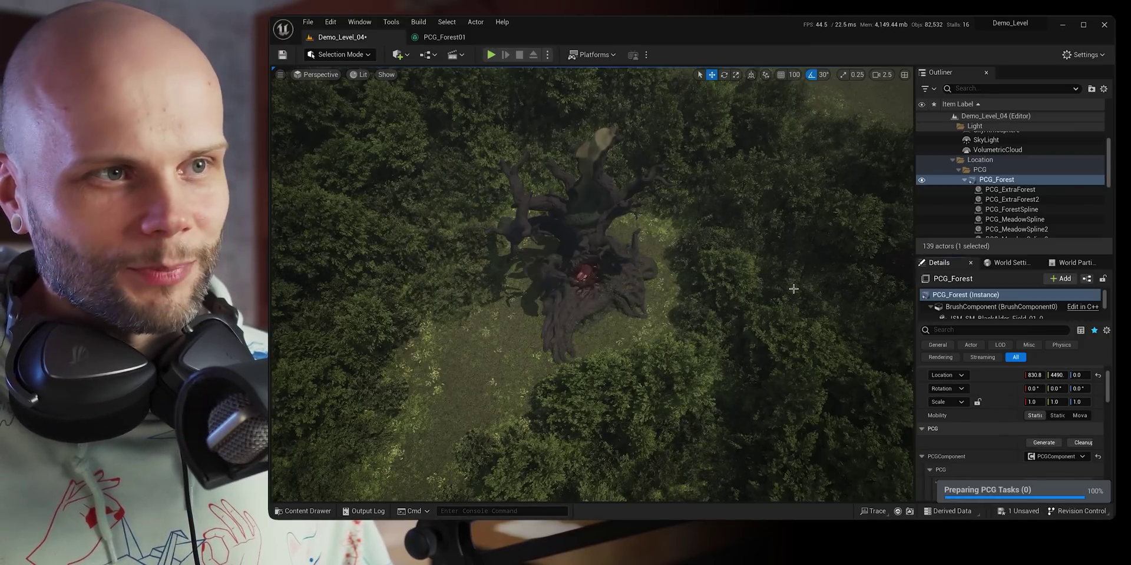
Inspect the clearing around the massive tree, and examine the whole forest with its paths and meadows from above.
right_click_drag(450, 243, 451, 201)
right_click_drag(661, 312, 661, 341)
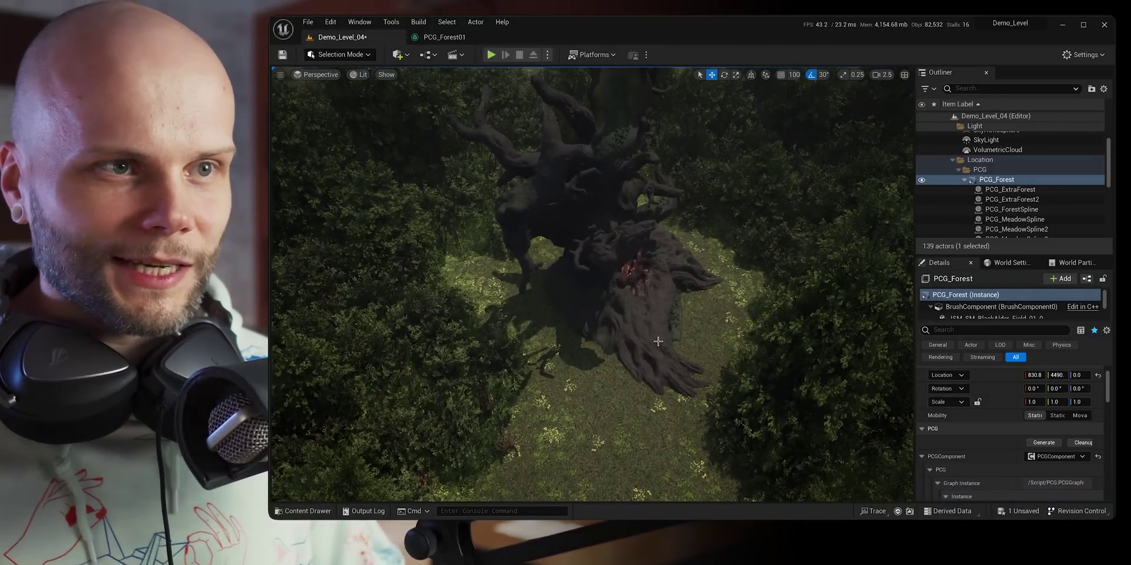
right_click_drag(592, 283, 604, 394)
right_click_drag(635, 346, 595, 321)
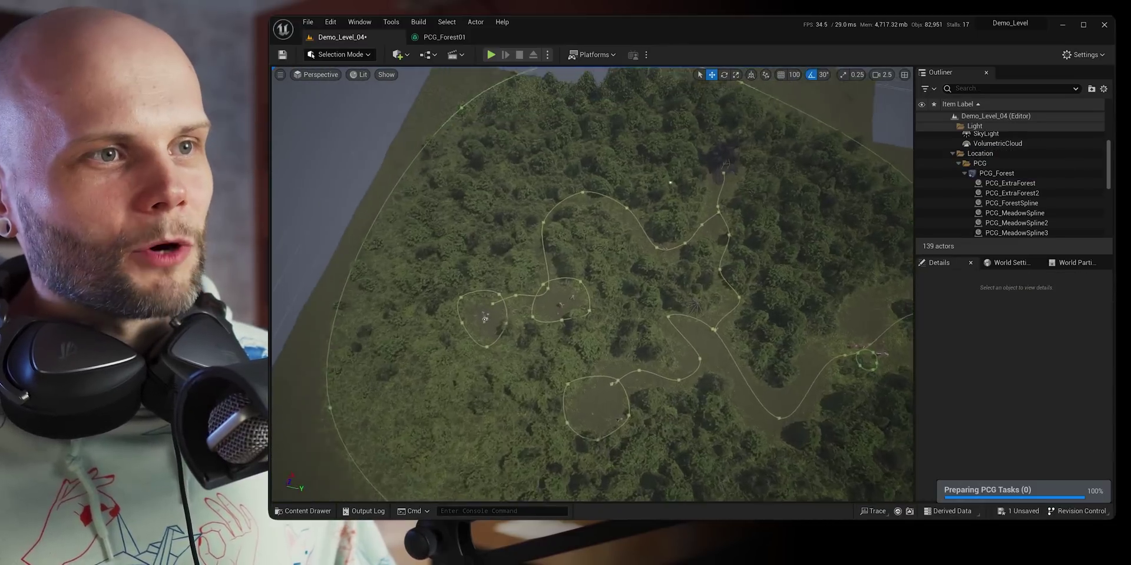
right_click_drag(595, 321, 614, 283)
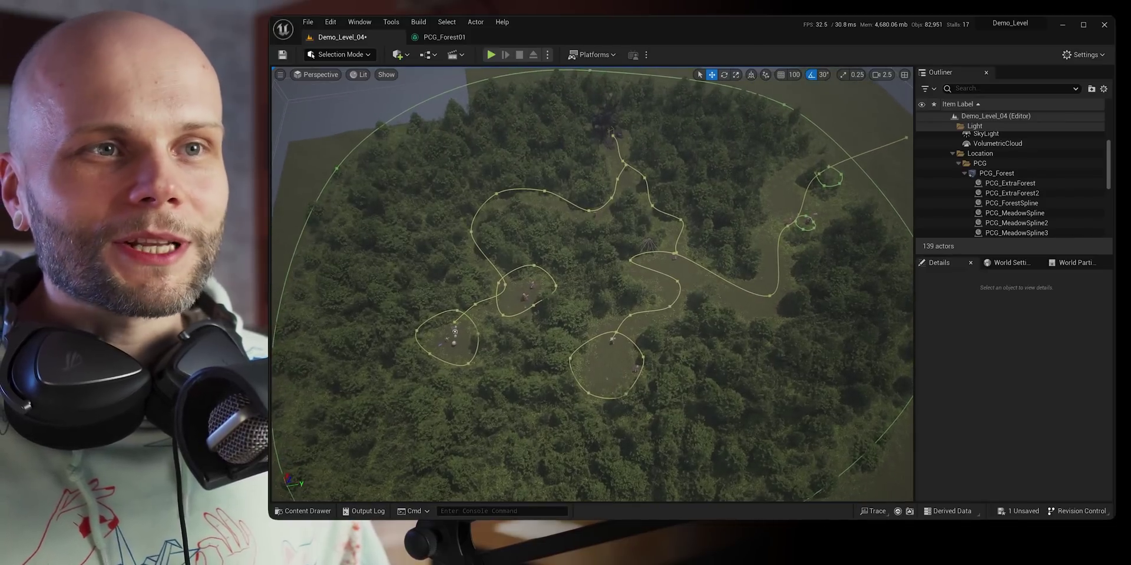
right_click_drag(678, 341, 674, 336)
scroll(535, 127, "down", 5)
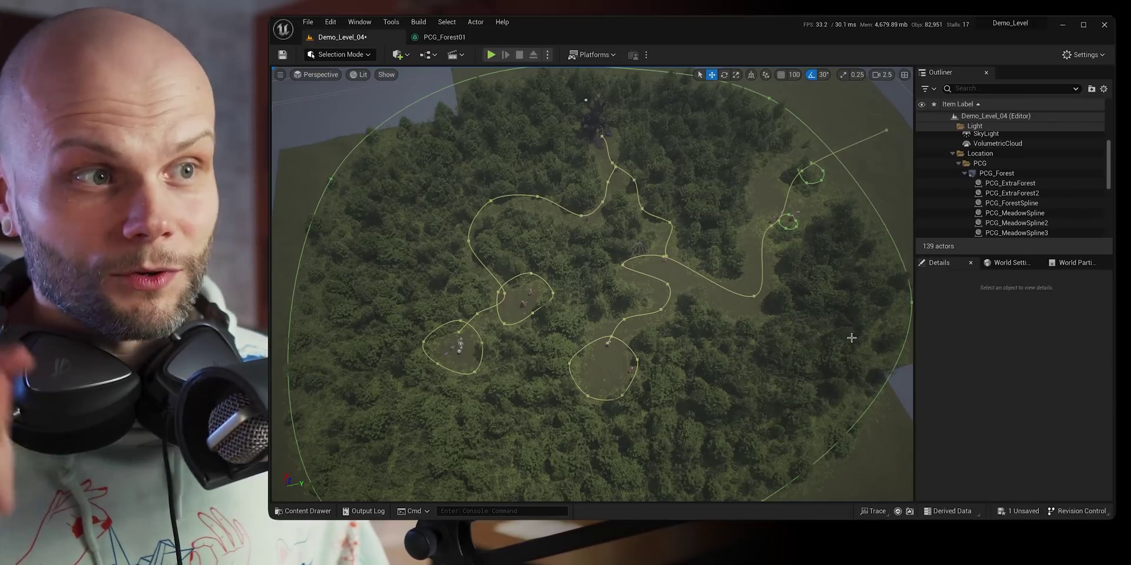
Turn on the visibility of the Blocks folder to show the land blocks along the paths and meadows.
scroll(1108, 165, "up", 3)
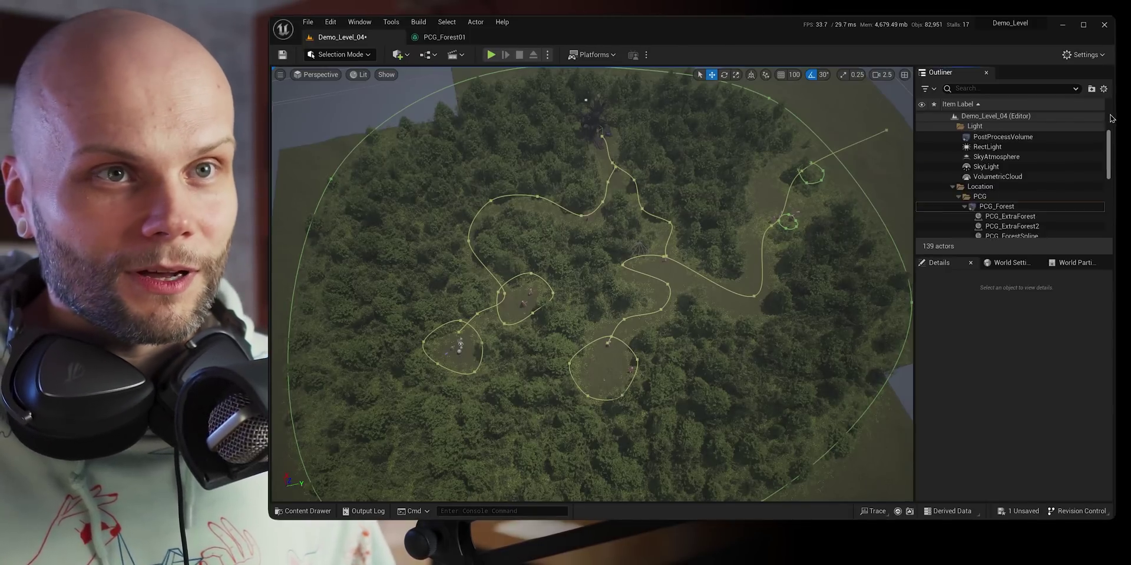
left_click(922, 126)
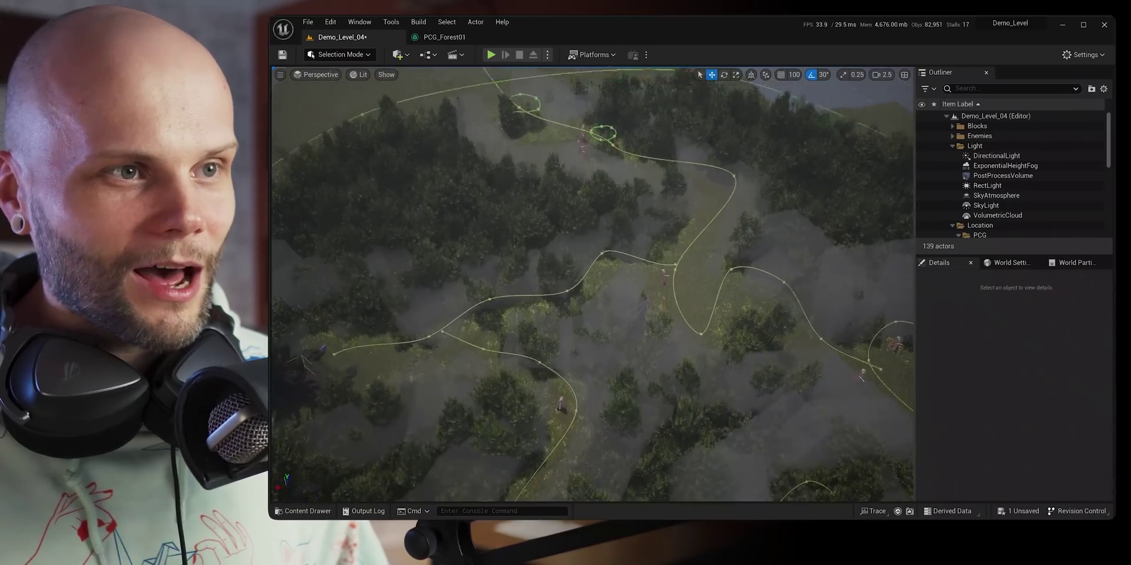
key("s")
mouse_move(702, 372)
right_mouse_down()
mouse_move(701, 347)
mouse_move(701, 372)
right_mouse_up()
scroll(701, 372, "up", 3)
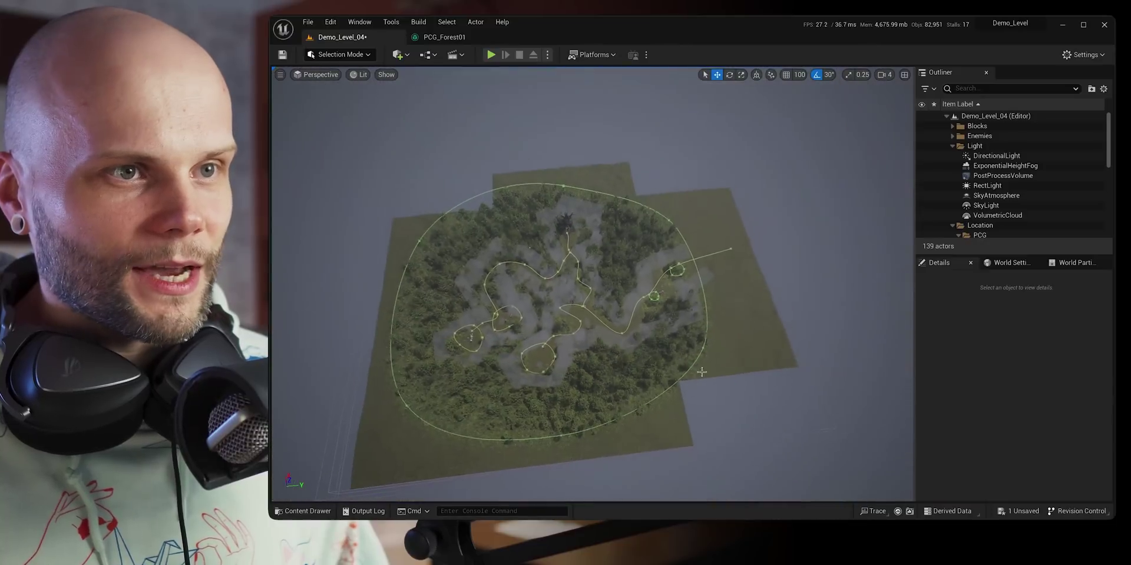
Select the land block Cube90 beside the meadow, filter its details by "tag" to check its actor tag, and clear the filter.
left_click(764, 338)
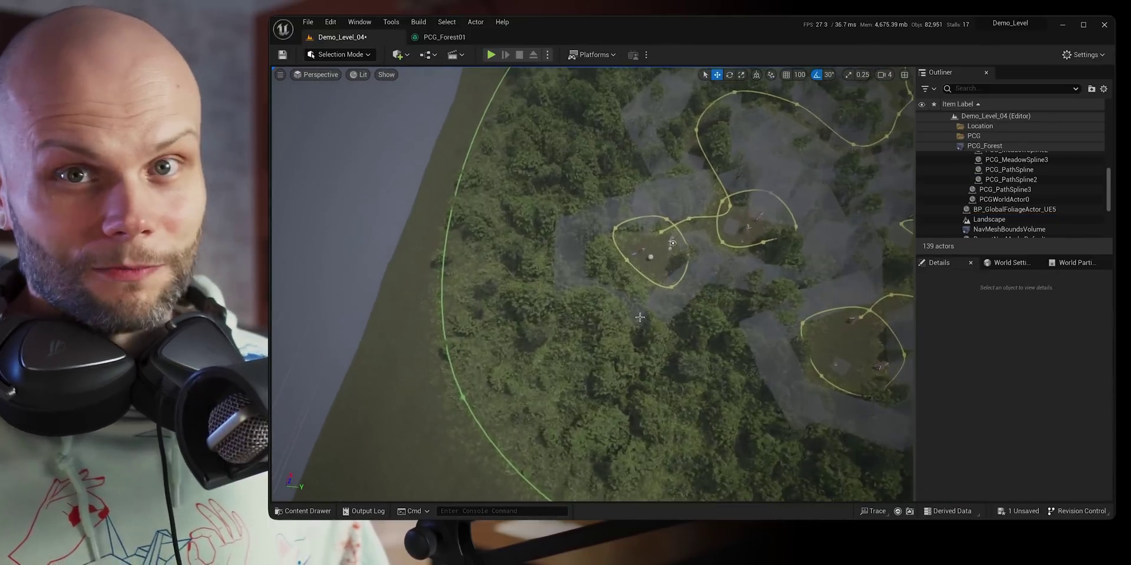
right_click_drag(640, 318, 636, 250)
key("s")
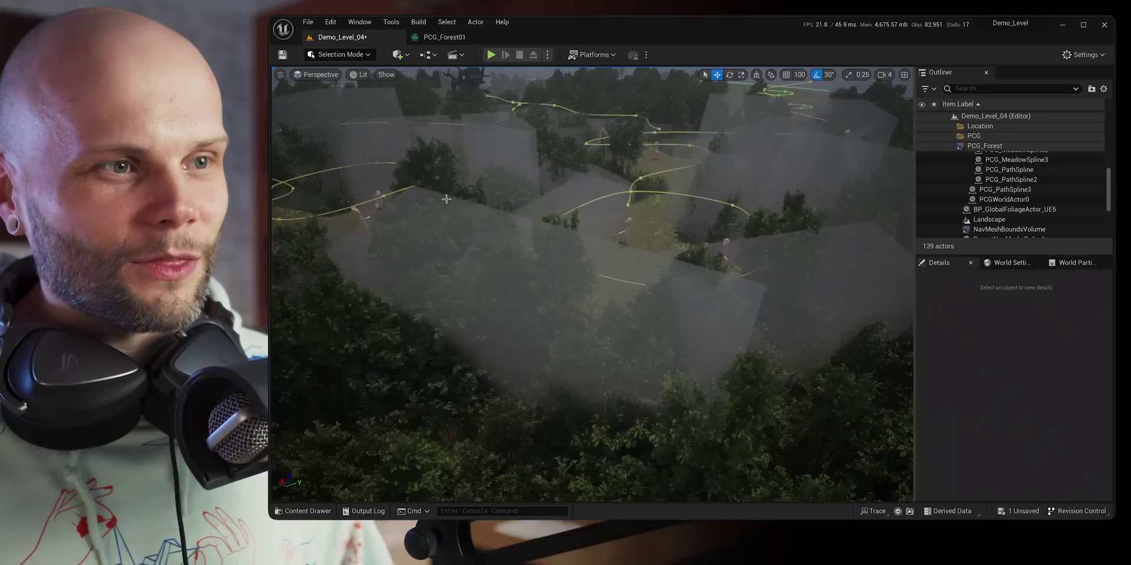
right_click_drag(639, 283, 642, 272)
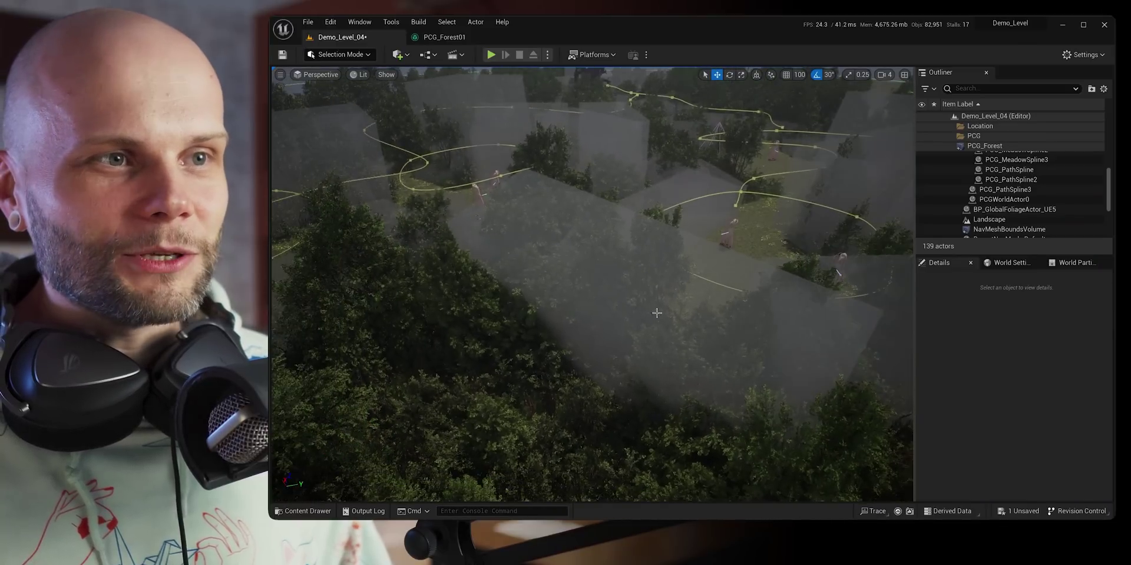
left_click(691, 286)
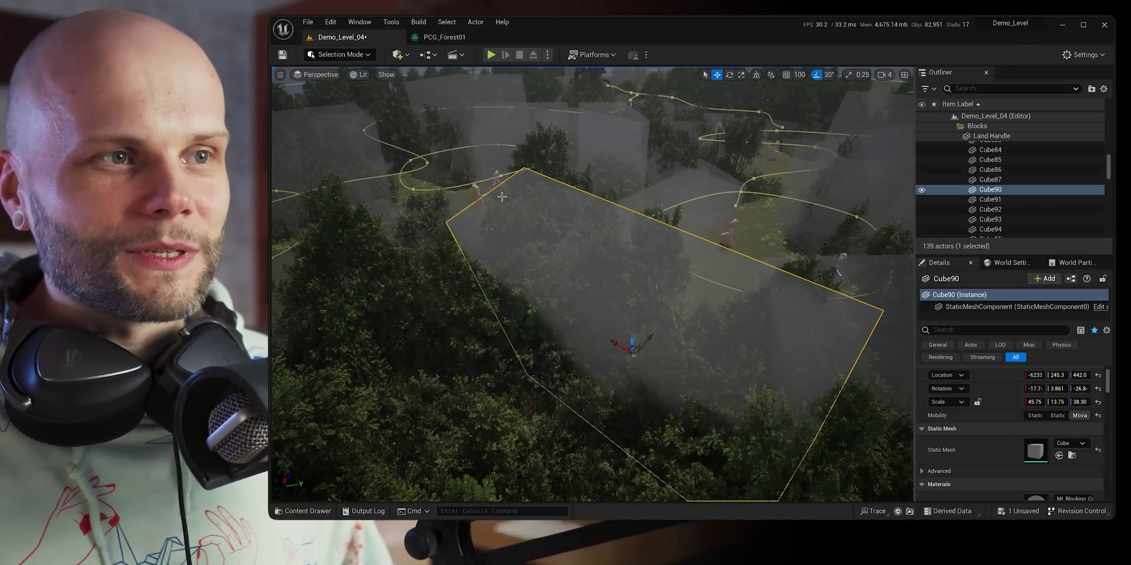
left_click(995, 329)
type("tag")
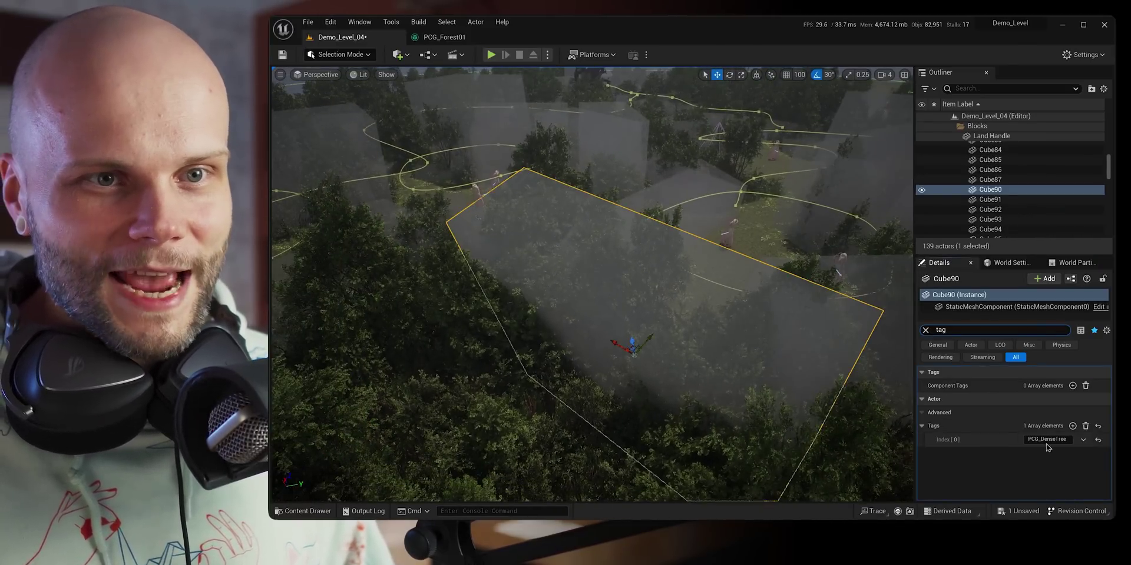
left_click(925, 329)
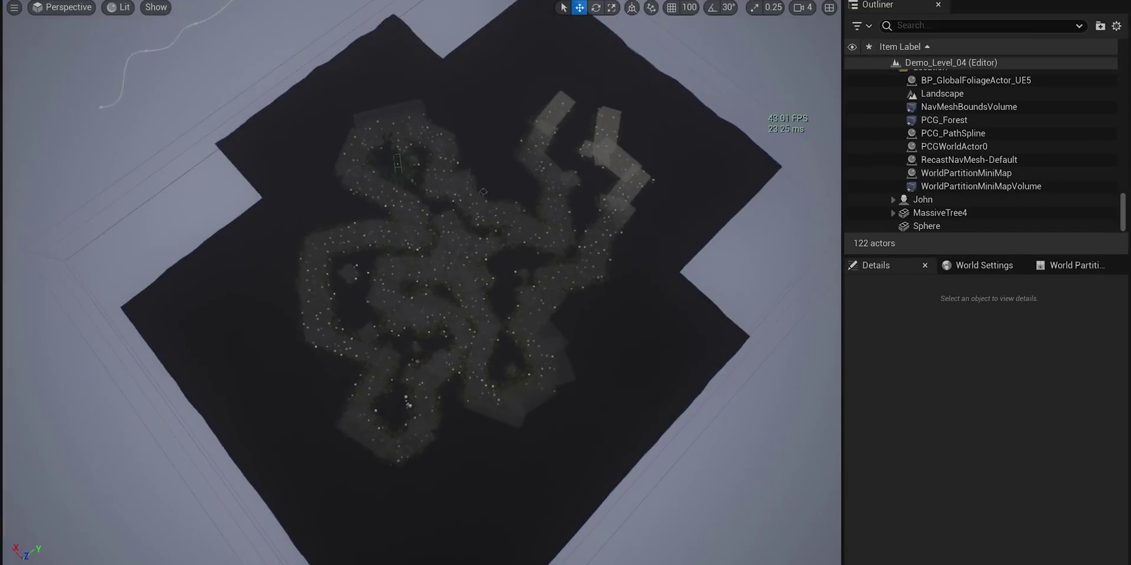
Move the land block Cube38 outward at the outer edge of the block layout.
mouse_move(422, 282)
right_mouse_down()
mouse_move(566, 277)
mouse_move(421, 277)
right_mouse_up()
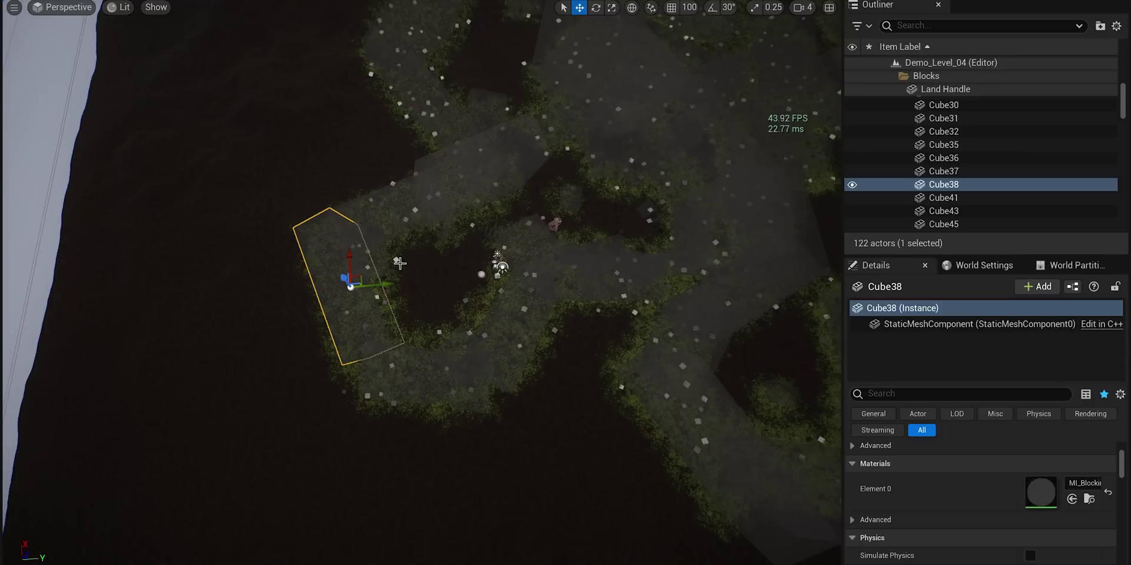
left_click_drag(358, 279, 284, 316)
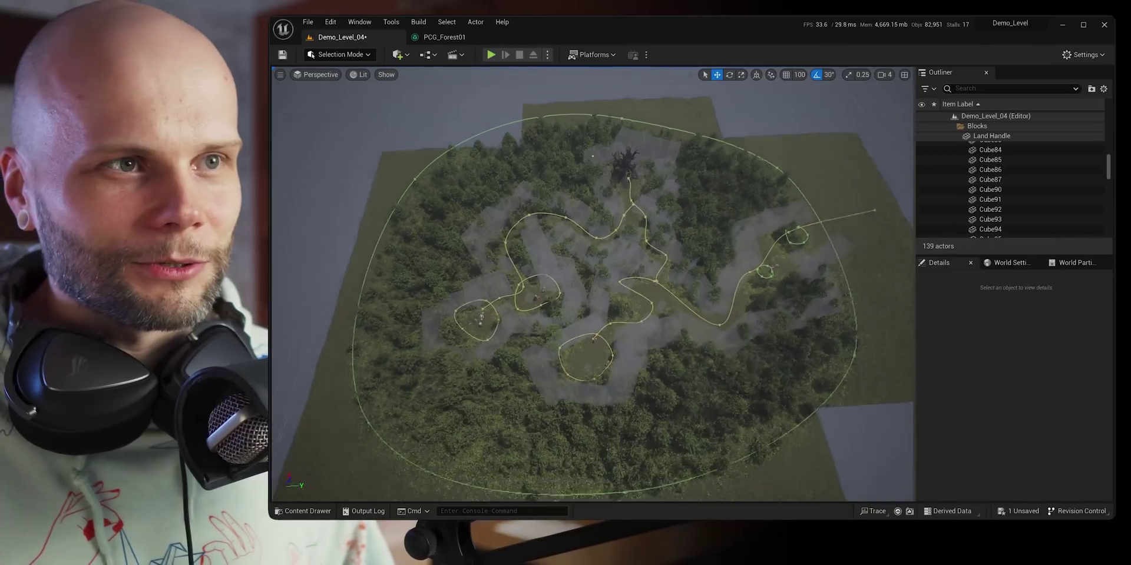
Hide the land blocks and spline outlines in the overhead view of the forest.
scroll(786, 326, "down", 3)
scroll(383, 299, "up", 6)
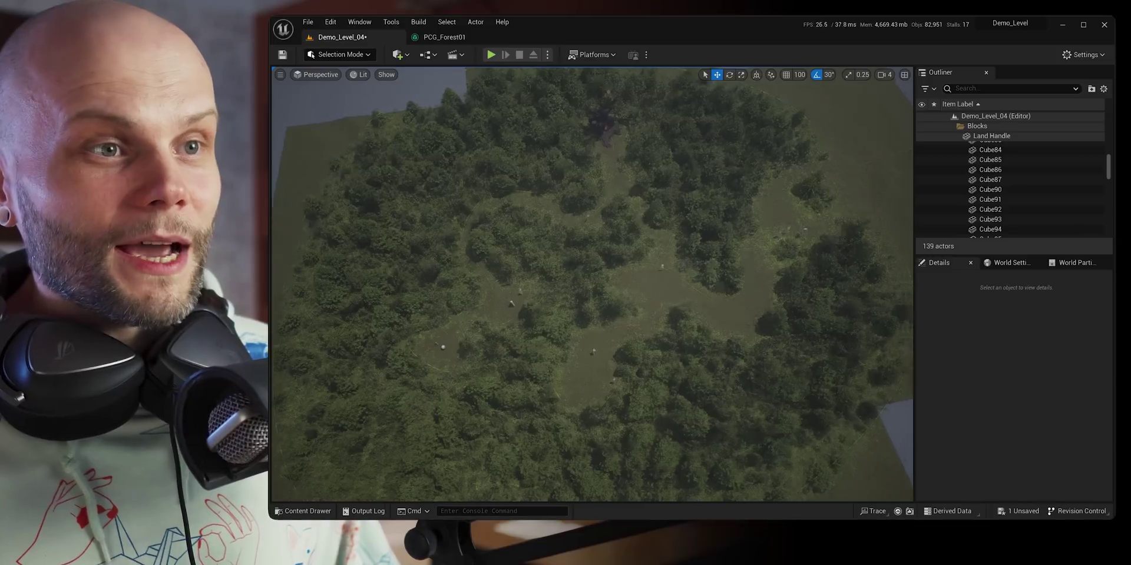
Check the parameter overrides of the uppermost FoliageSetup node in the PCG_Forest01 graph and return to the level.
right_click_drag(442, 346, 471, 143)
scroll(505, 289, "down", 3)
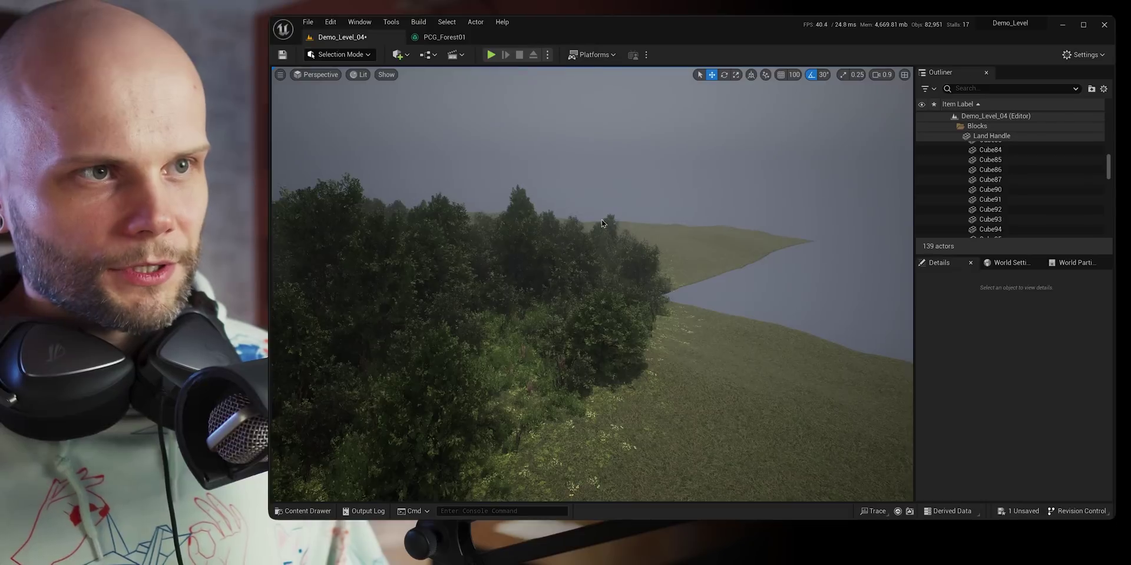
mouse_move(743, 251)
right_mouse_down()
mouse_move(706, 271)
mouse_move(743, 251)
right_mouse_up()
scroll(730, 256, "up", 2)
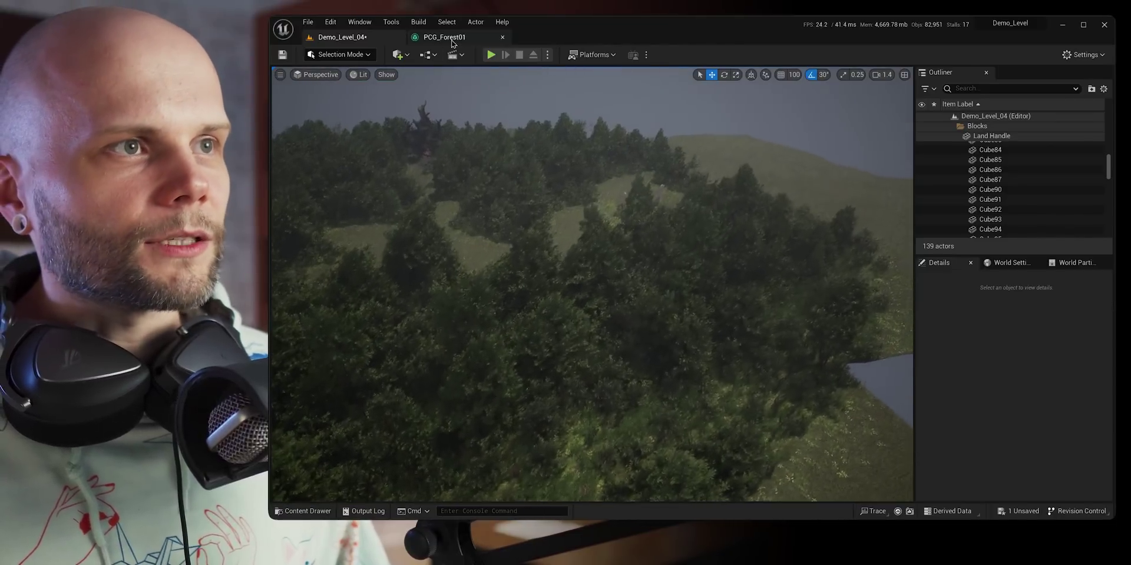
left_click(451, 43)
right_click_drag(631, 330, 593, 243)
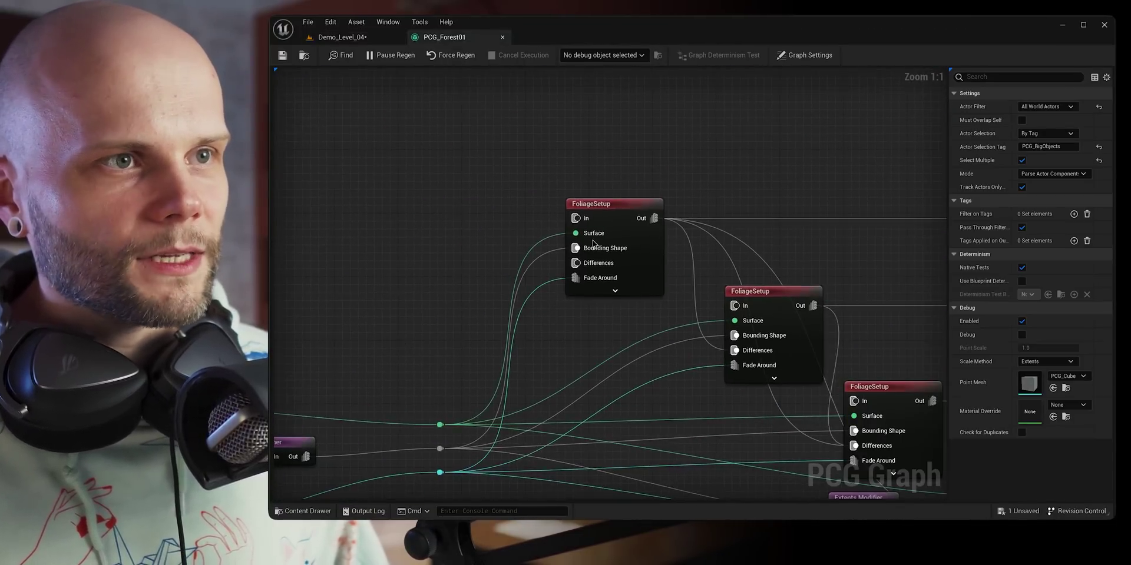
left_click(593, 243)
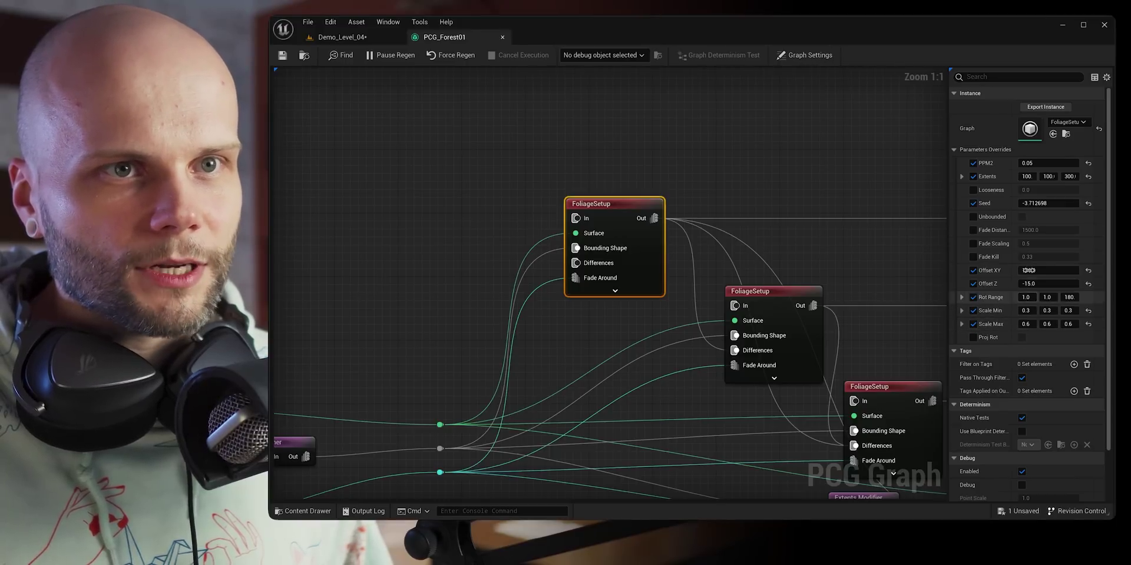
left_click(341, 37)
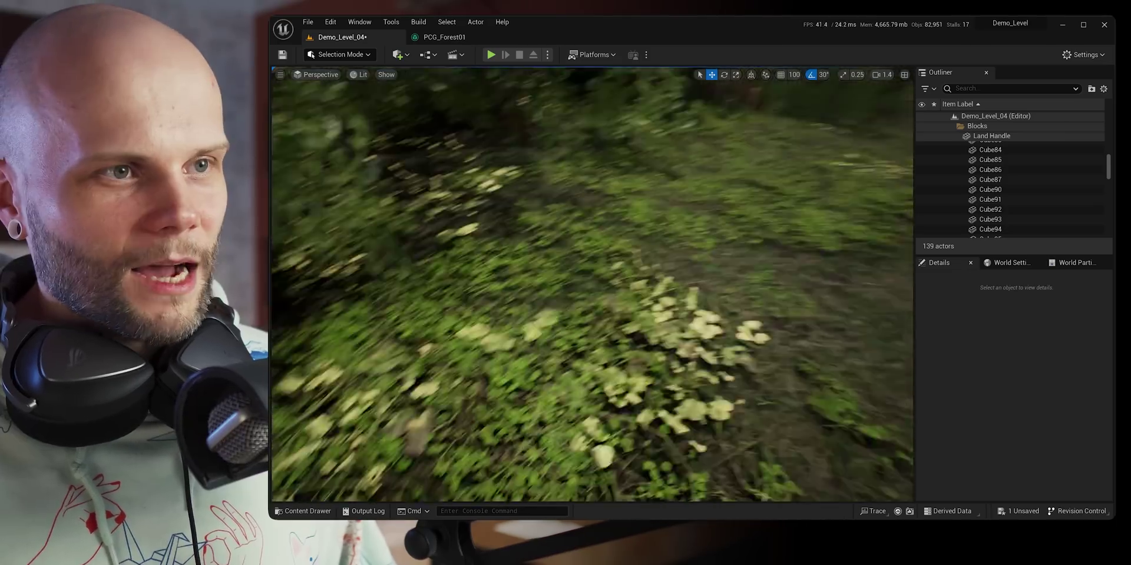
Survey the generated forest from ground cover to overhead, comparing its paths and meadows with the spline outlines and land blocks.
right_click_drag(592, 284, 624, 271)
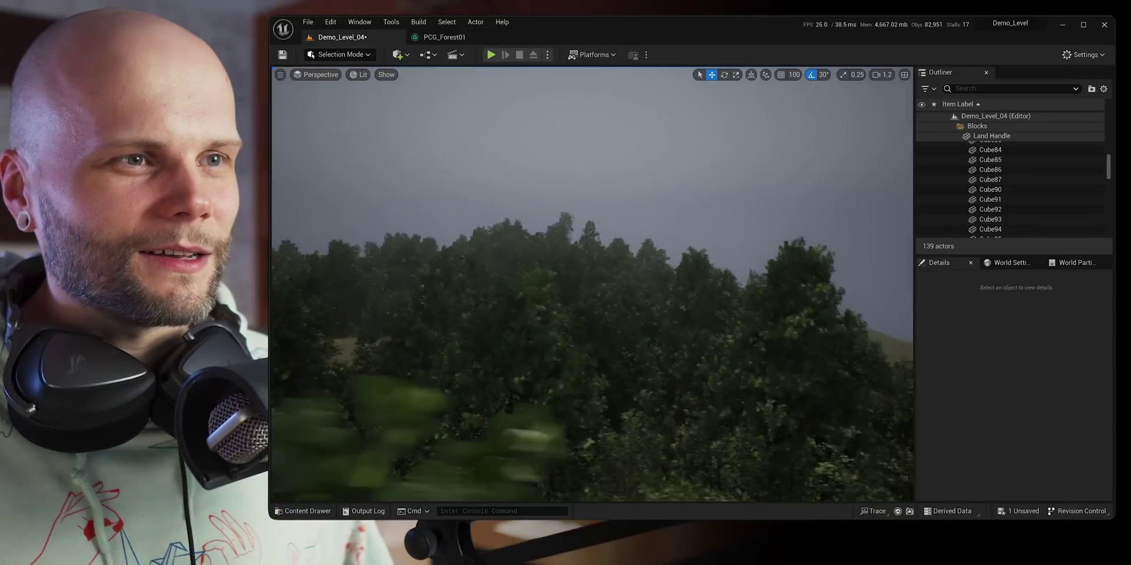
right_click_drag(592, 285, 471, 284)
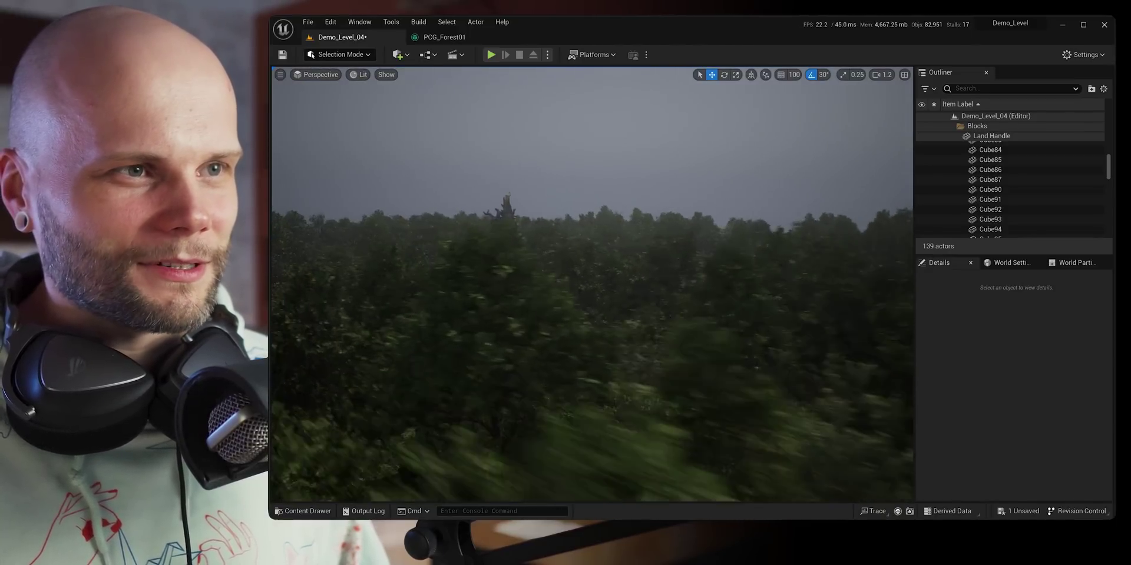
right_click_drag(591, 285, 589, 383)
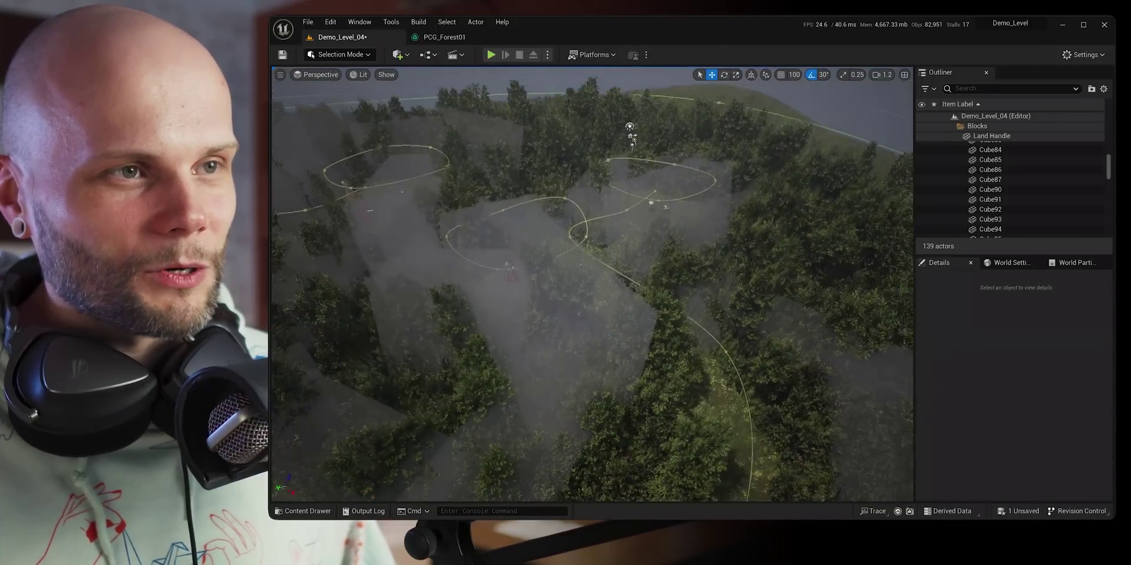
right_click_drag(592, 284, 754, 276)
scroll(560, 348, "up", 1)
scroll(653, 289, "up", 2)
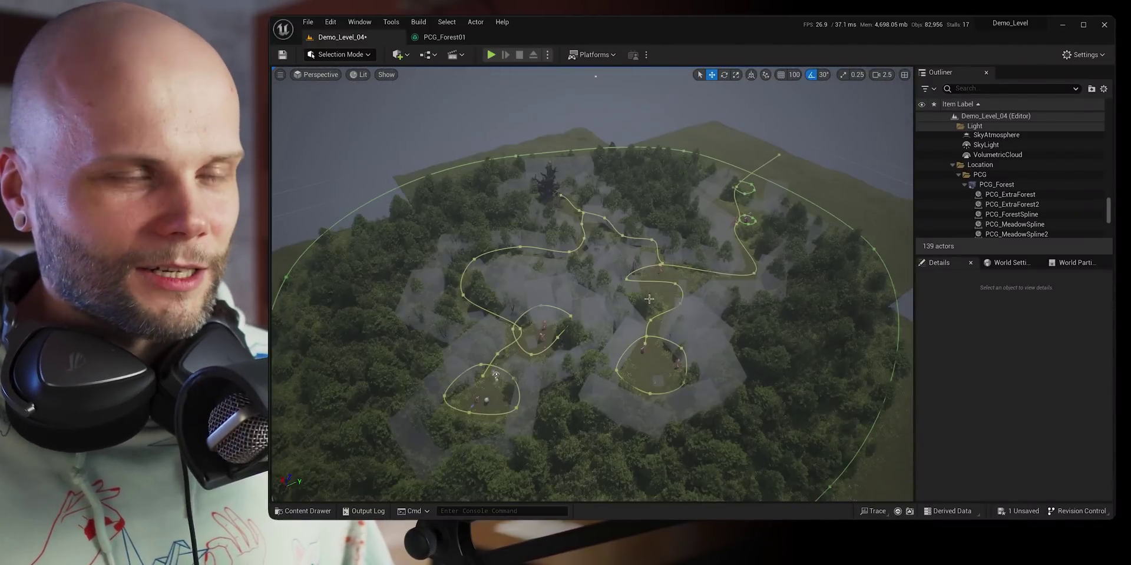
right_click_drag(592, 285, 616, 260)
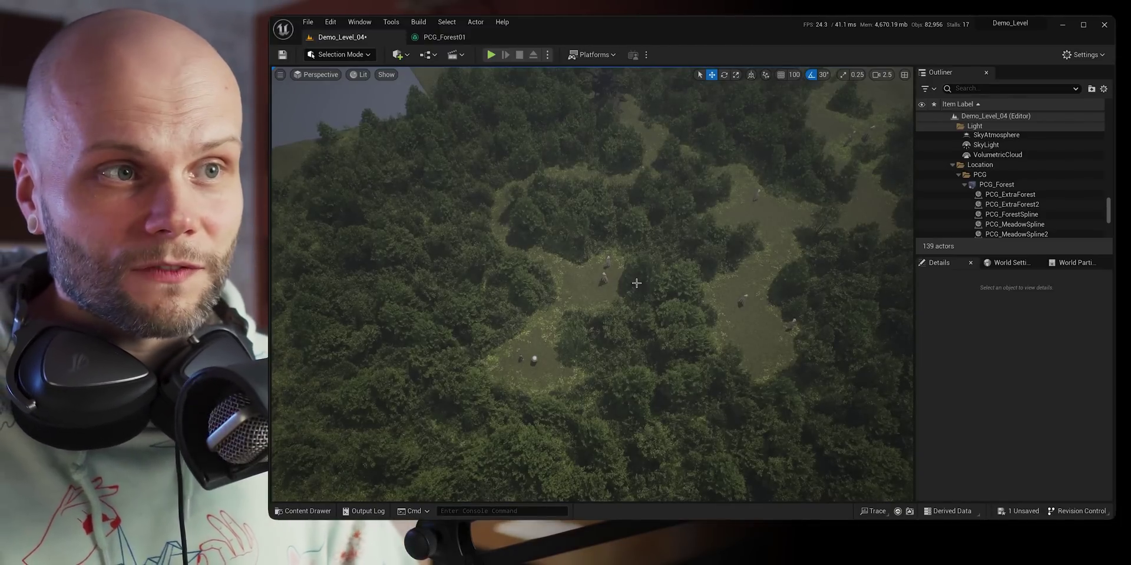
key("w")
right_click_drag(636, 283, 636, 250)
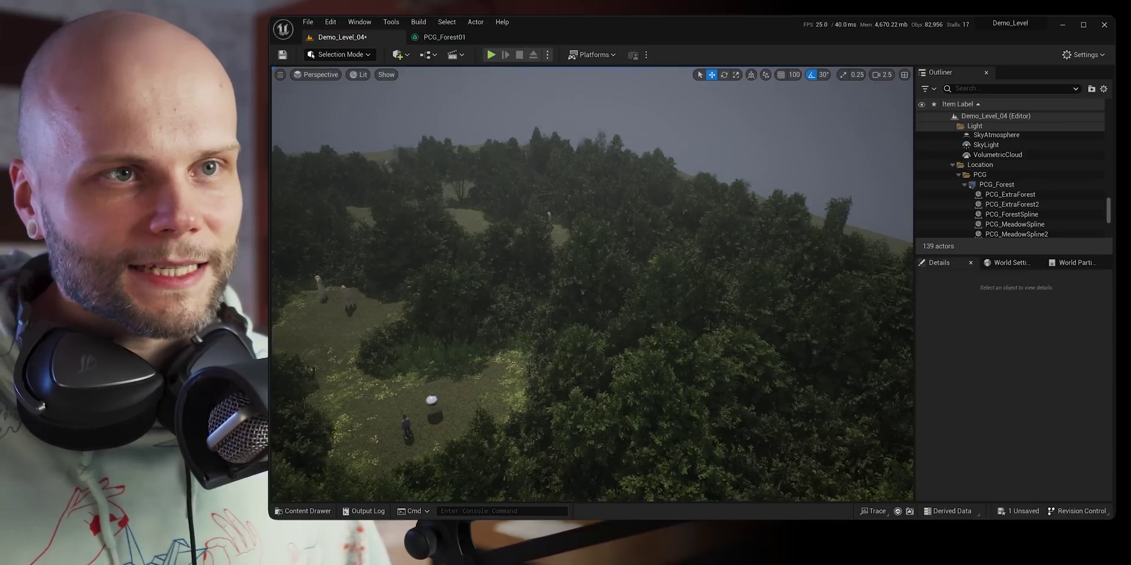
mouse_move(592, 283)
right_mouse_down()
mouse_move(601, 277)
mouse_move(601, 288)
right_mouse_up()
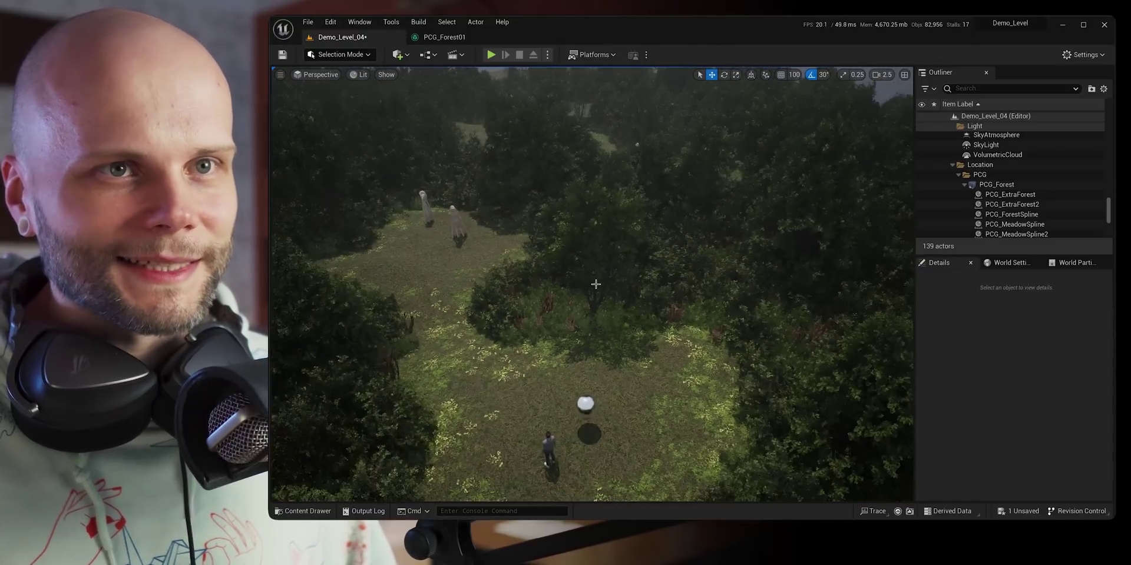
Collapse the Location and Blocks folders of the level so the Light folder's actors are within reach.
left_click(953, 166)
scroll(966, 153, "up", 5)
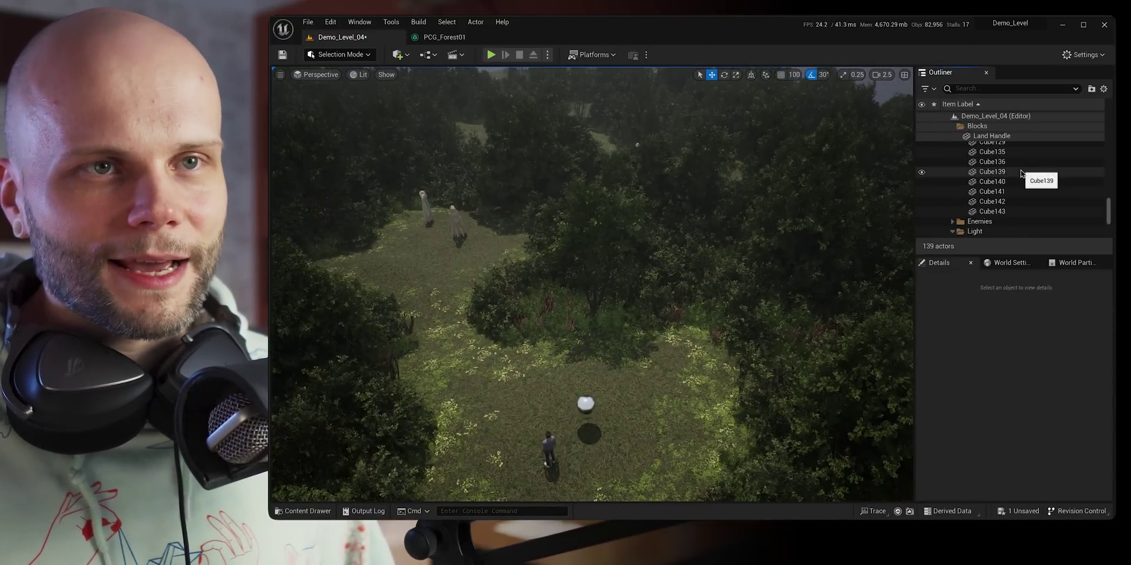
left_click(950, 127)
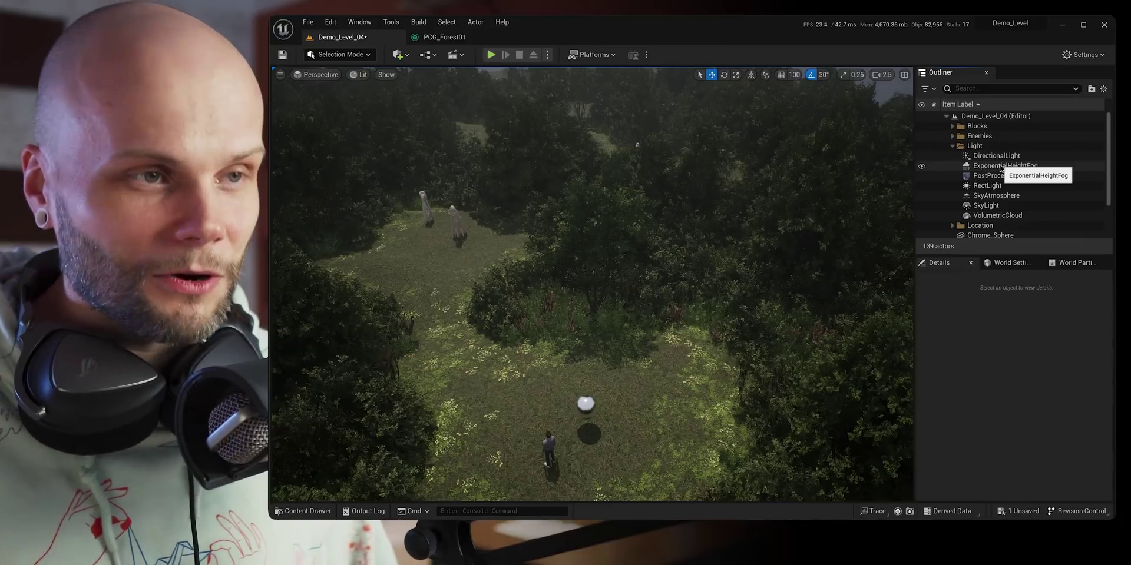
Switch the forest viewport to the Nanite Triangles visualization.
right_click_drag(747, 239, 733, 177)
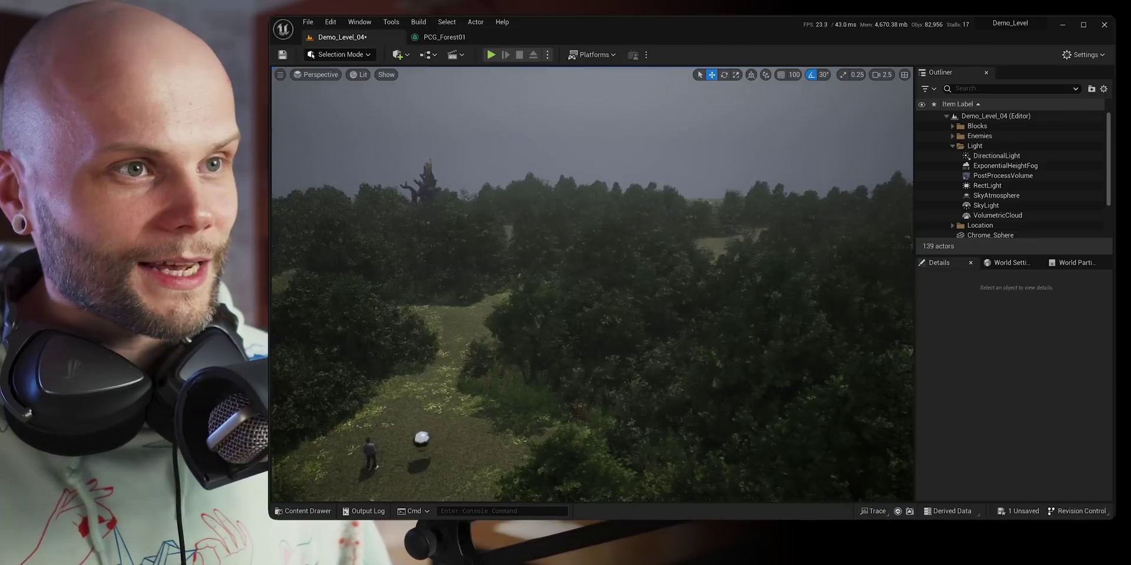
left_click(357, 74)
mouse_move(420, 270)
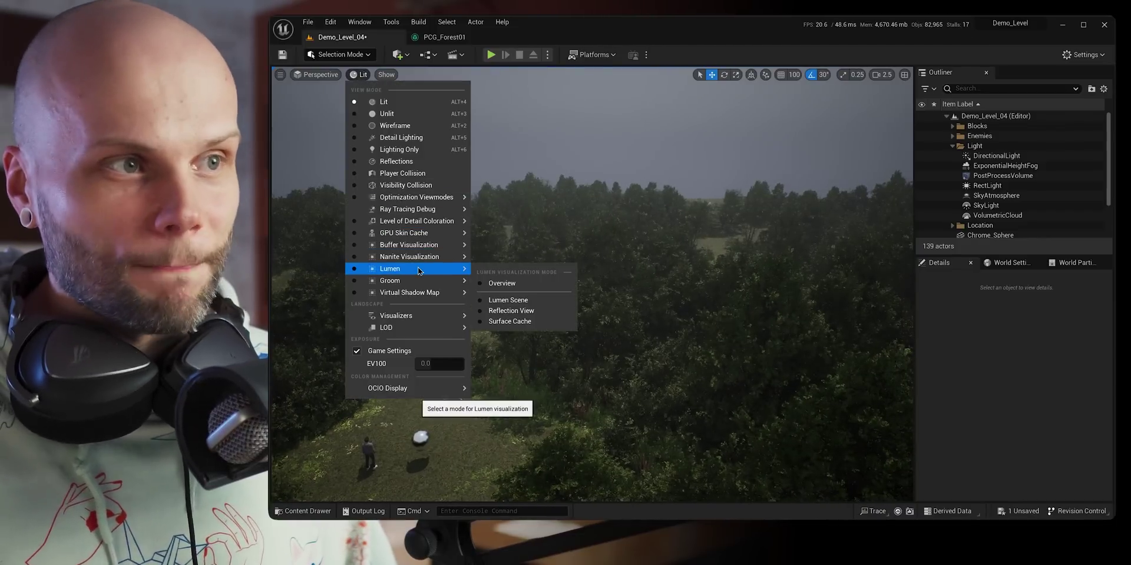
mouse_move(422, 294)
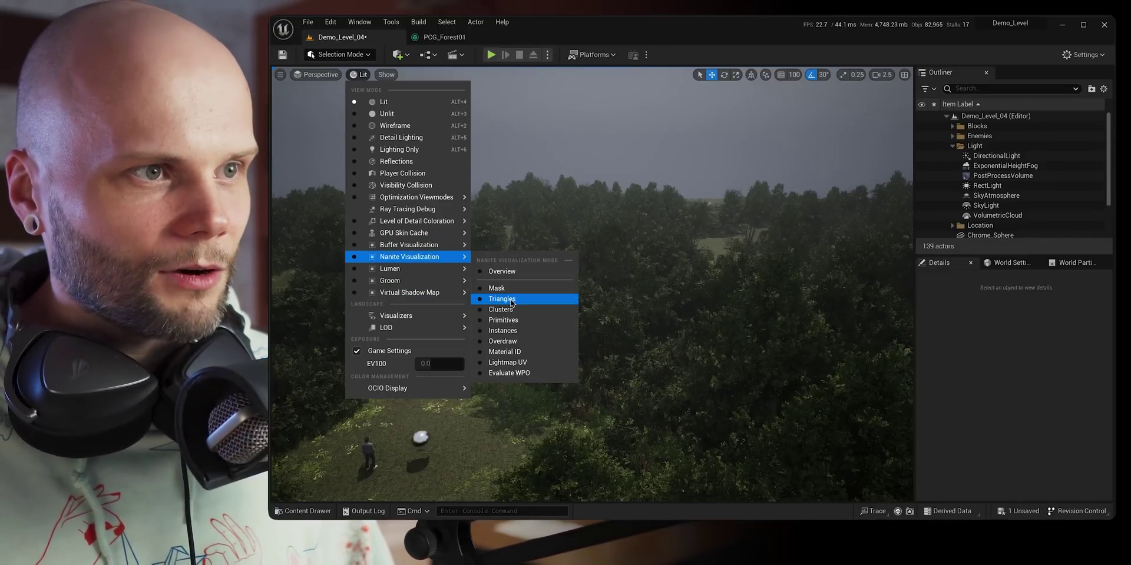
left_click(502, 299)
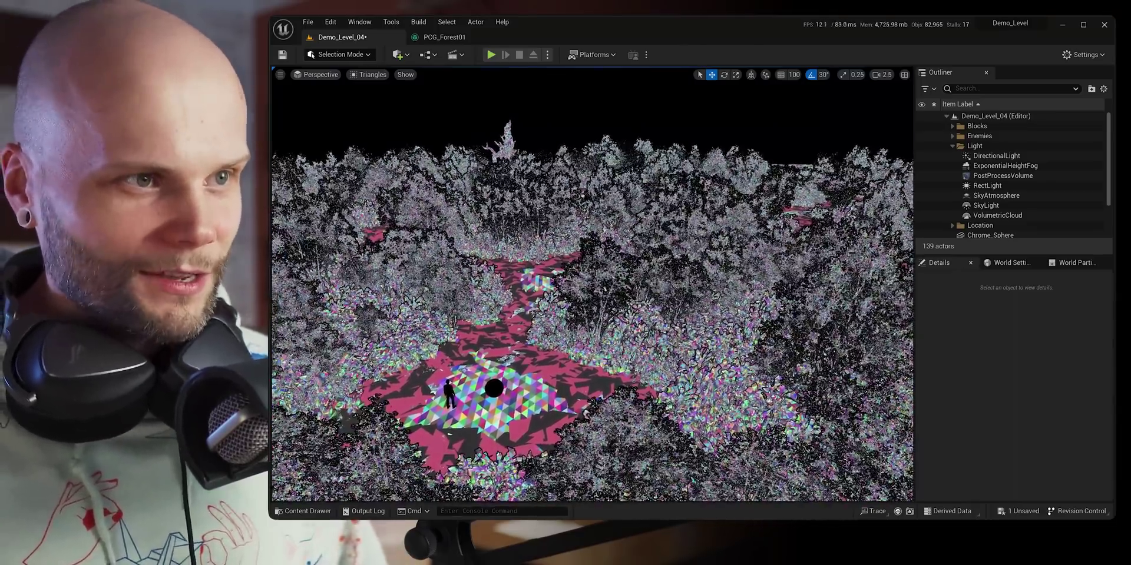
Examine the Nanite triangles of the trees, plants and ground, both close up and from a distance.
right_click_drag(605, 289, 765, 412)
scroll(592, 284, "down", 5)
key("w")
key("s")
key("w")
scroll(665, 321, "down", 5)
key("w")
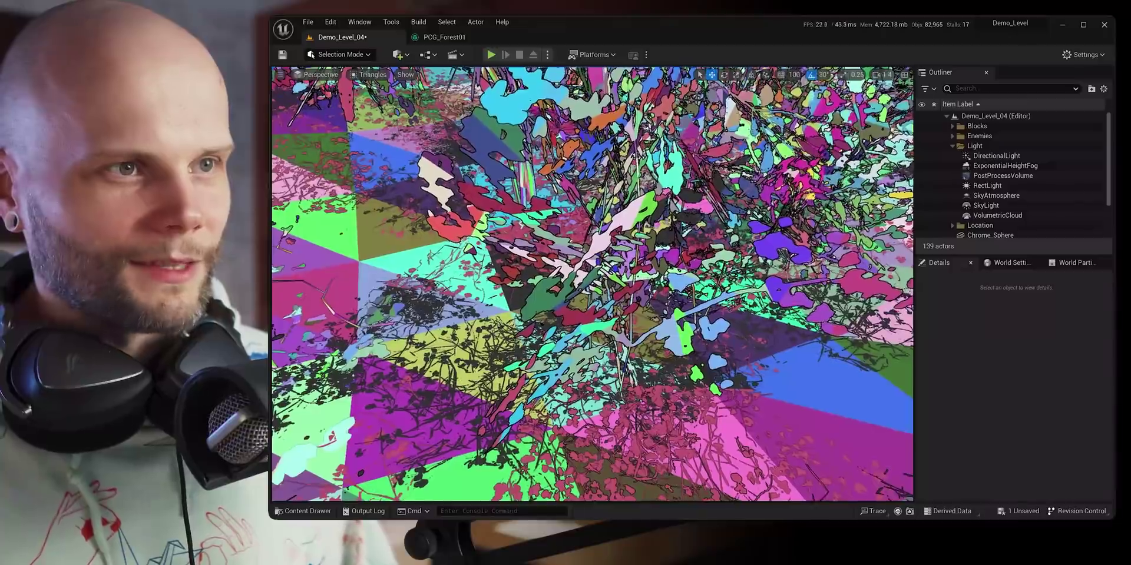
key("s")
right_click_drag(749, 365, 733, 232)
key("w")
key("s")
key("e")
scroll(722, 238, "up", 3)
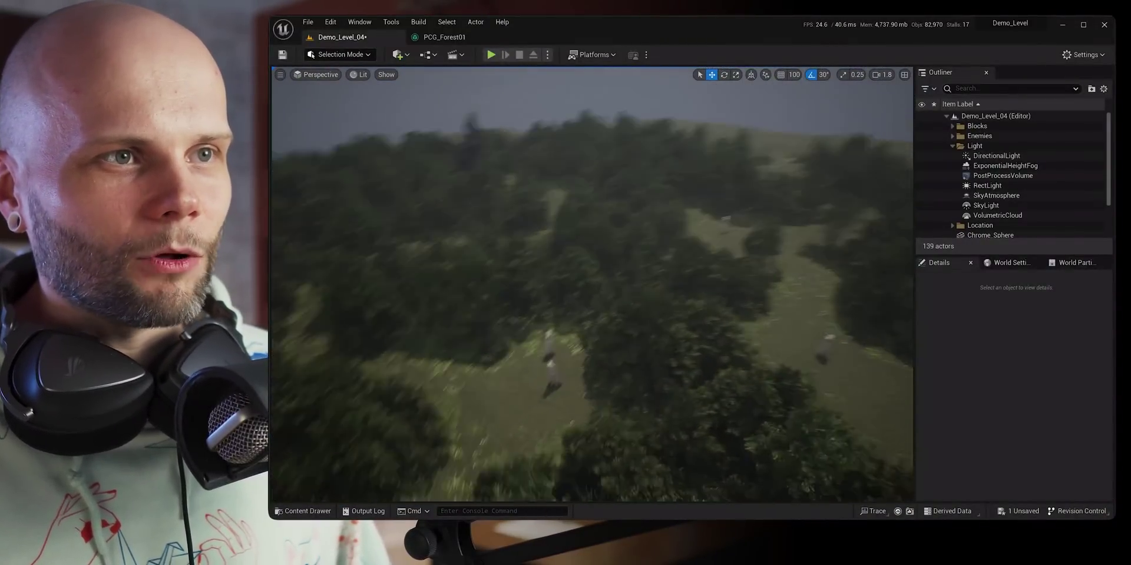
Turn off Cast Shadows on the DirectionalLight, view the meadow around the character, and deselect the light.
right_click_drag(593, 285, 623, 331)
key("w")
key("s")
left_click(978, 156)
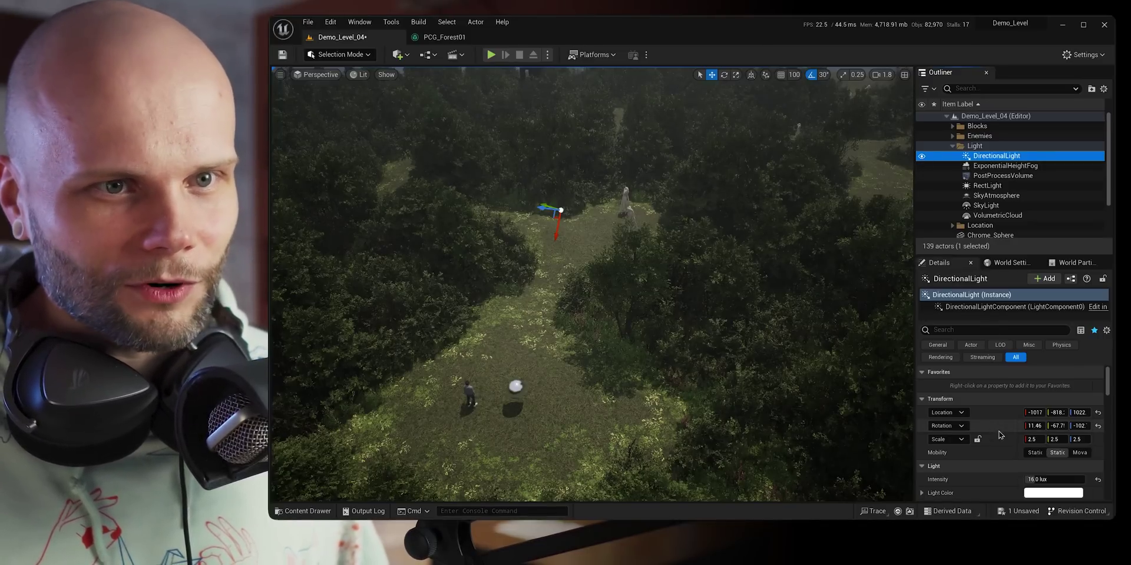
scroll(1001, 439, "down", 3)
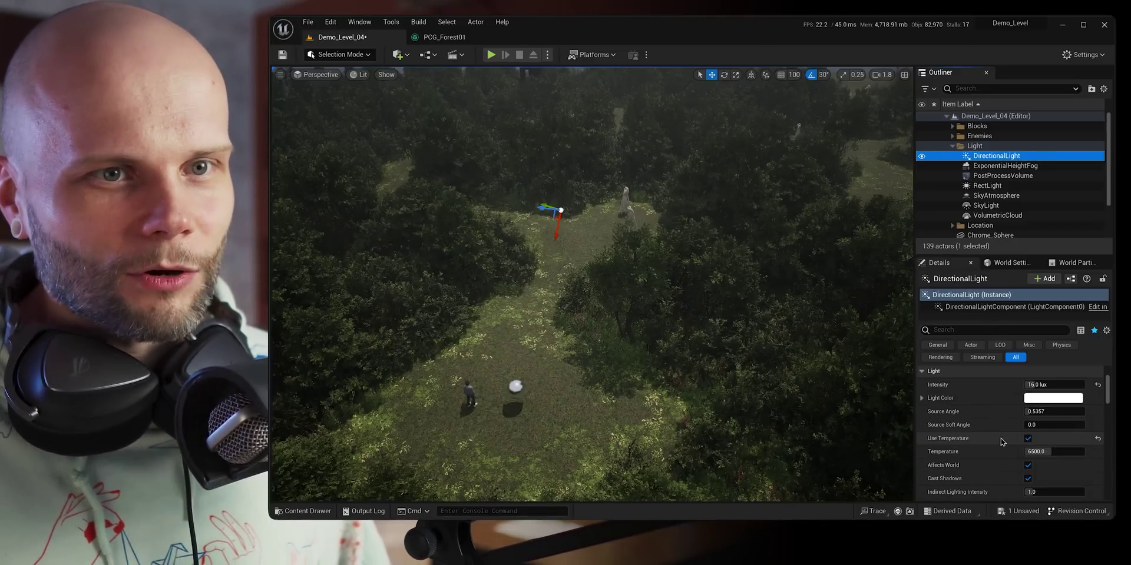
left_click(1028, 478)
right_click_drag(689, 323, 634, 273)
key("w")
key("Escape")
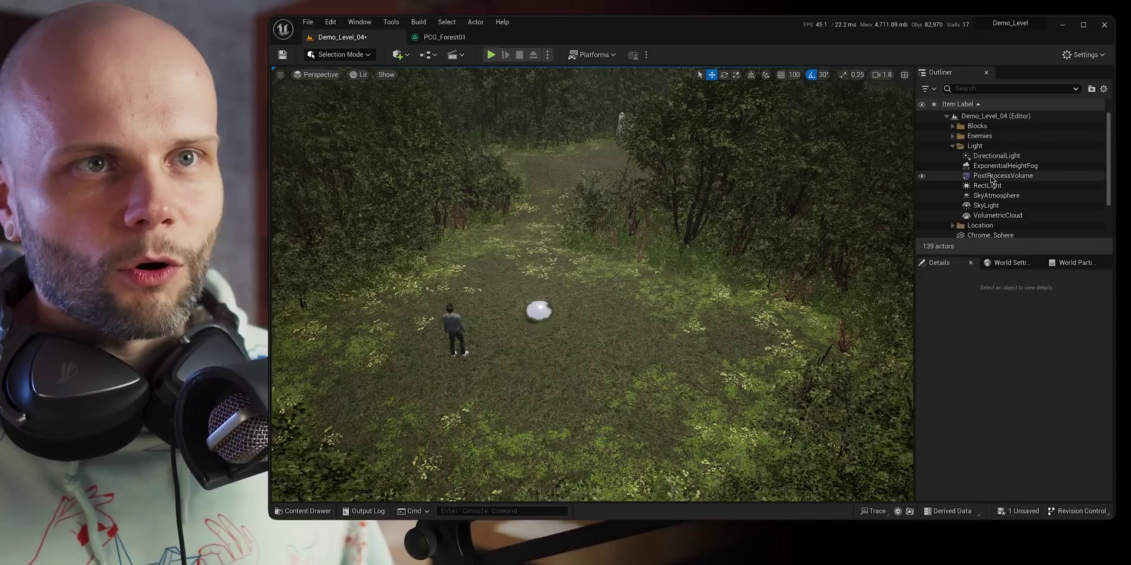
Check the light settings of the SkyLight and the DirectionalLight, and clear the selection.
left_click(985, 206)
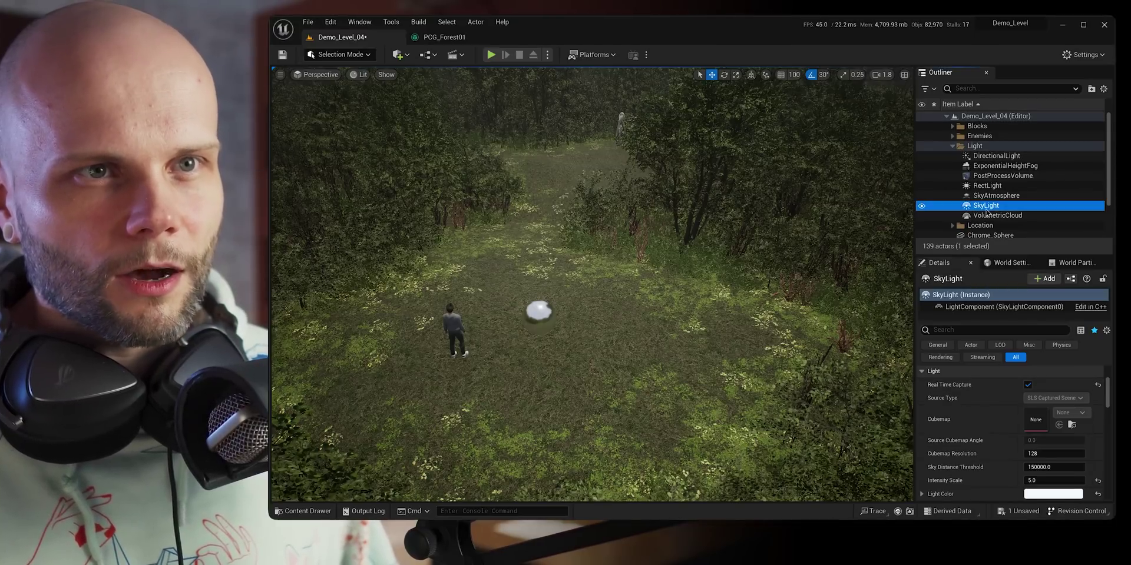
left_click(998, 157)
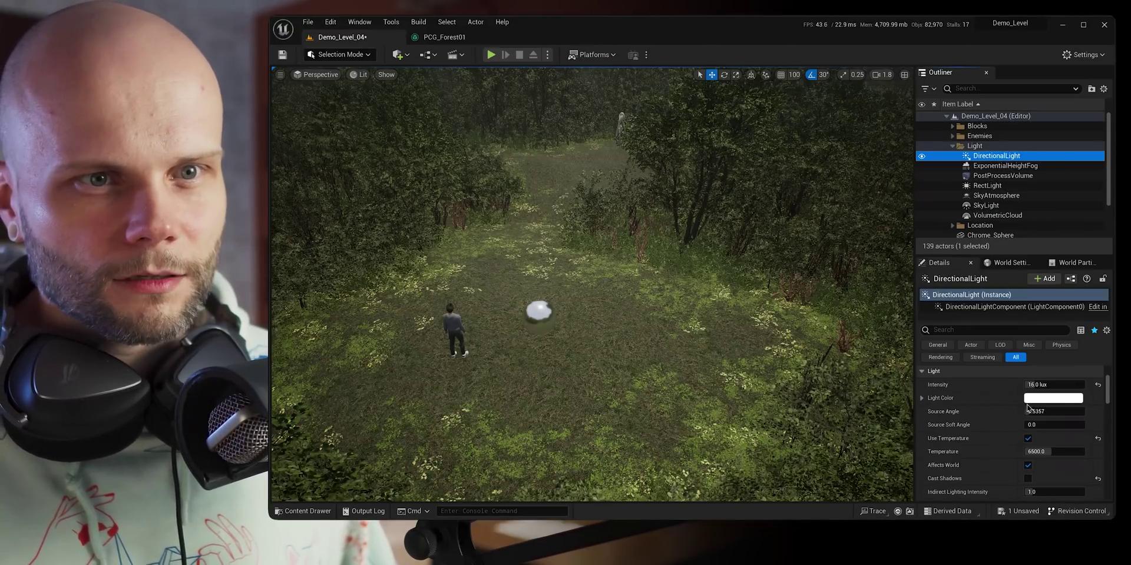
right_click_drag(697, 263, 677, 297)
key("Escape")
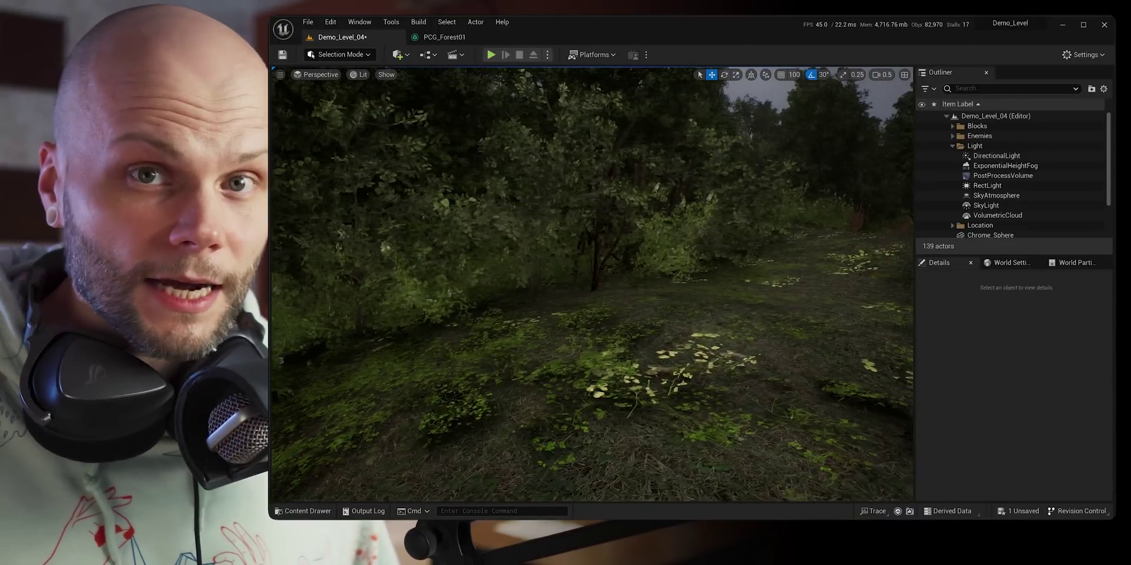
Explore the forest paths and undergrowth to examine how they look without the directional light's shadows.
key("w")
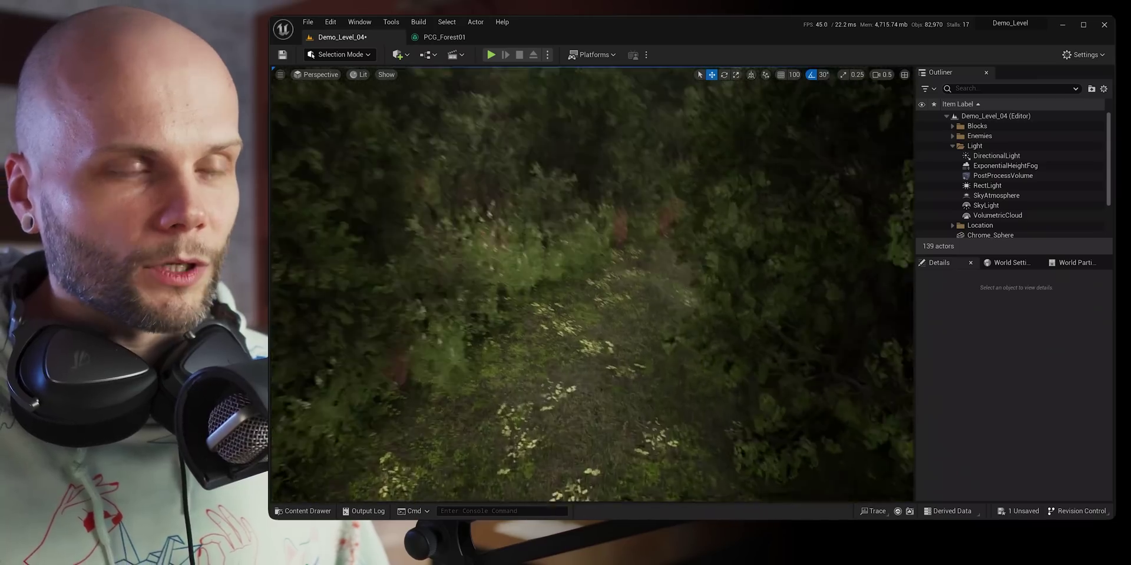
key("w")
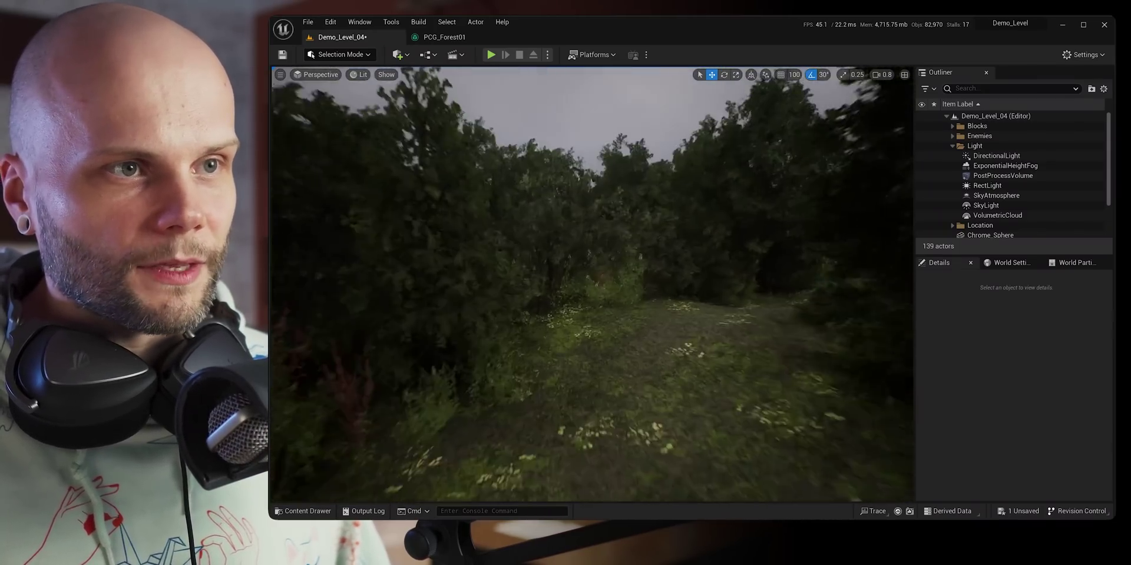
scroll(592, 284, "up", 1)
key("w")
scroll(592, 285, "down", 2)
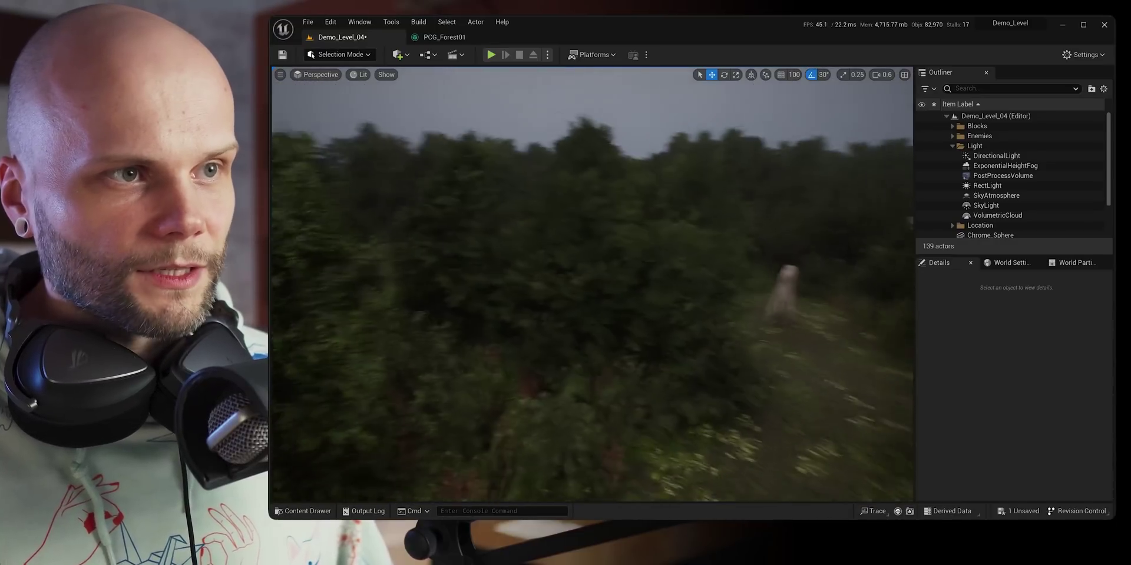
key("w")
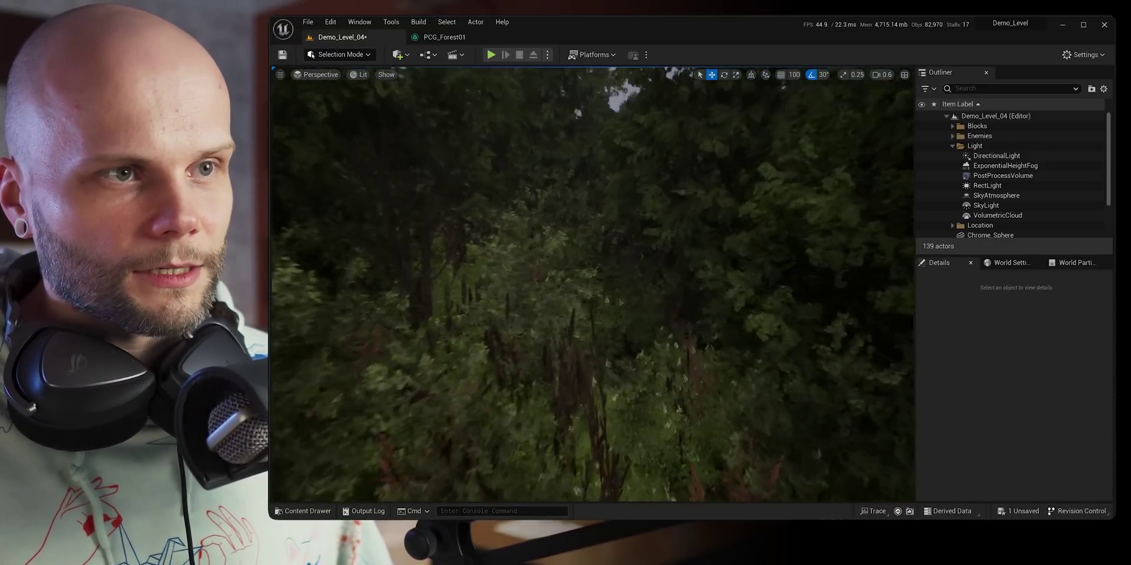
key("w")
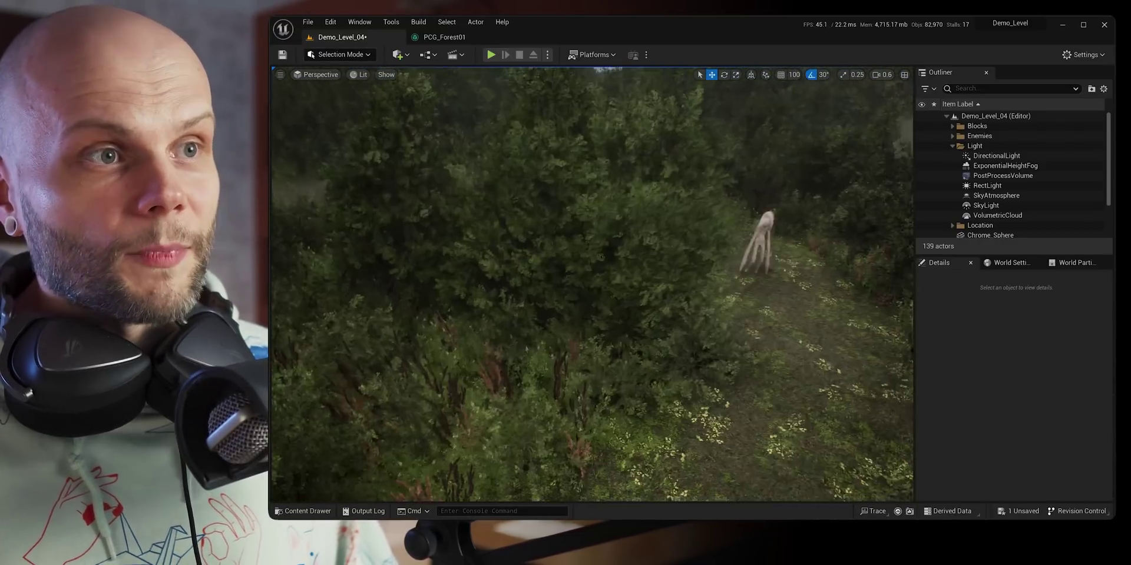
right_click_drag(690, 264, 901, 264)
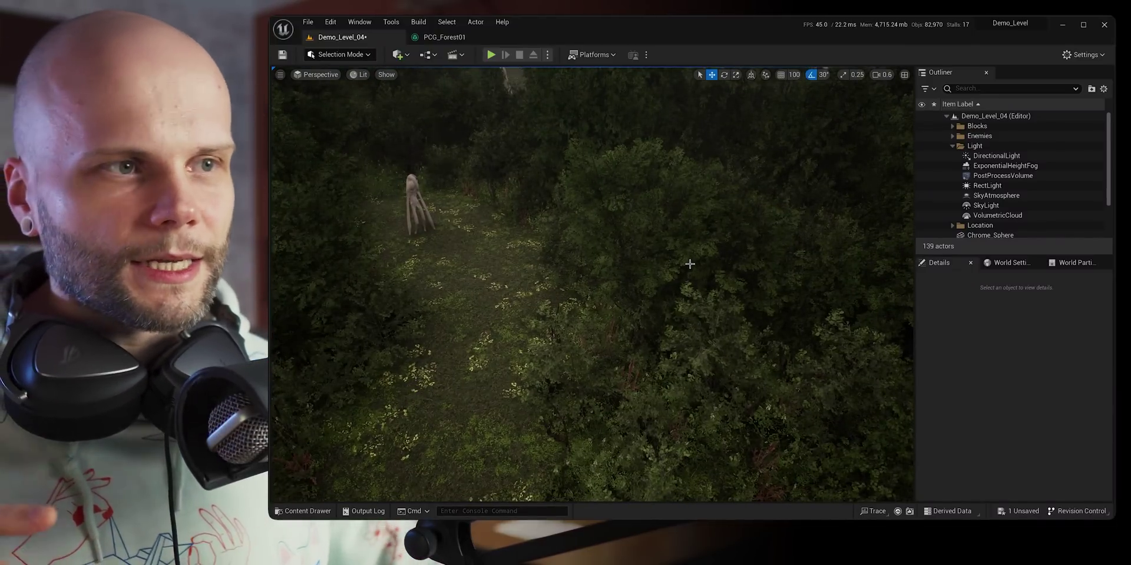
Examine the treetops and forest floor in the Lumen Scene visualization, and return the viewport to Lit mode.
left_click(359, 74)
mouse_move(400, 269)
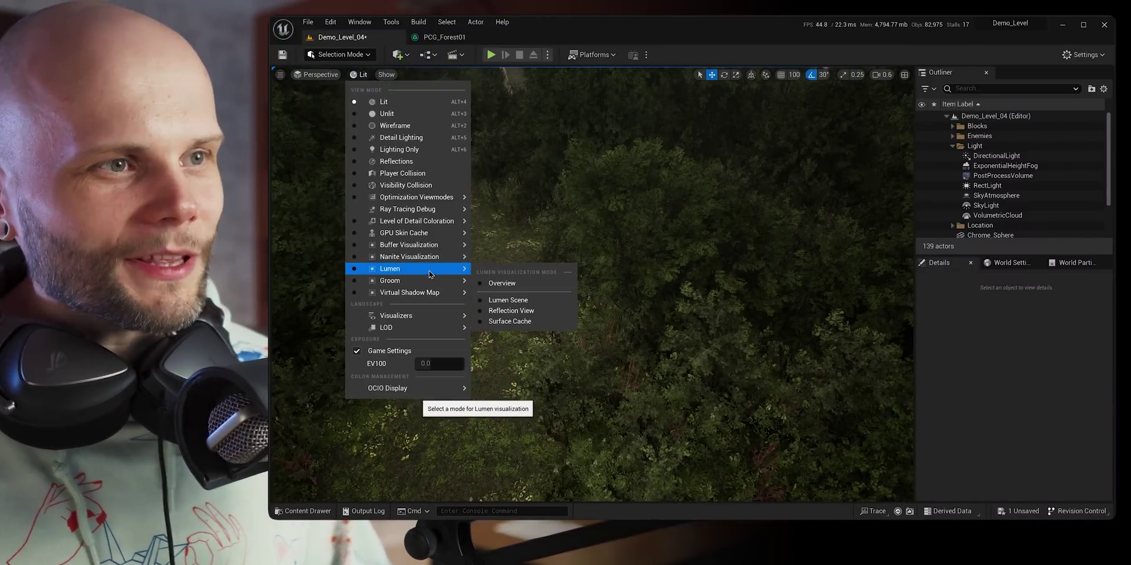
left_click(522, 300)
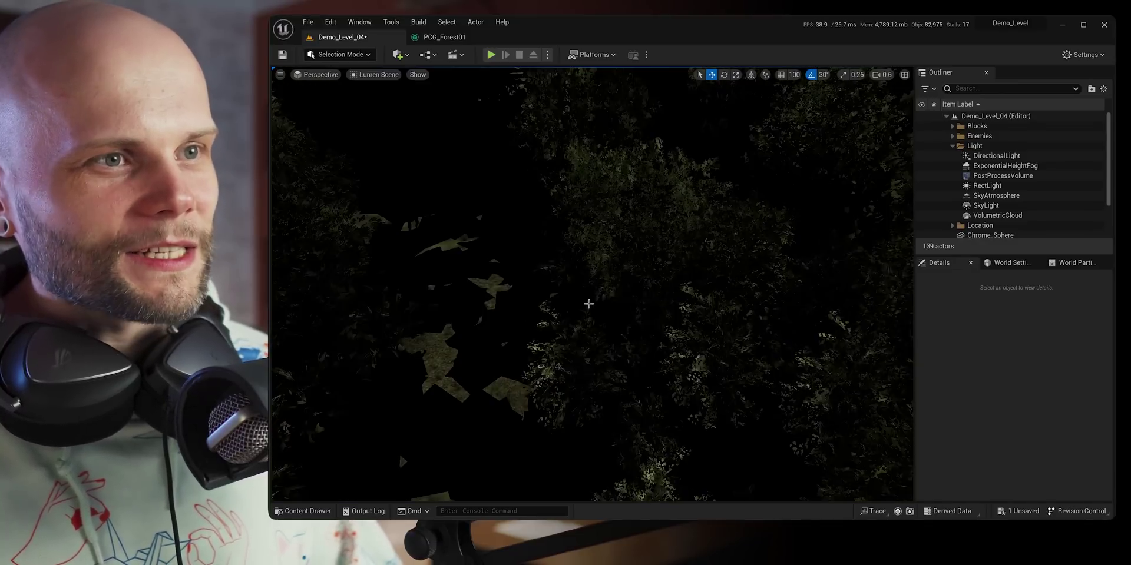
right_click_drag(689, 290, 598, 288)
left_click(377, 74)
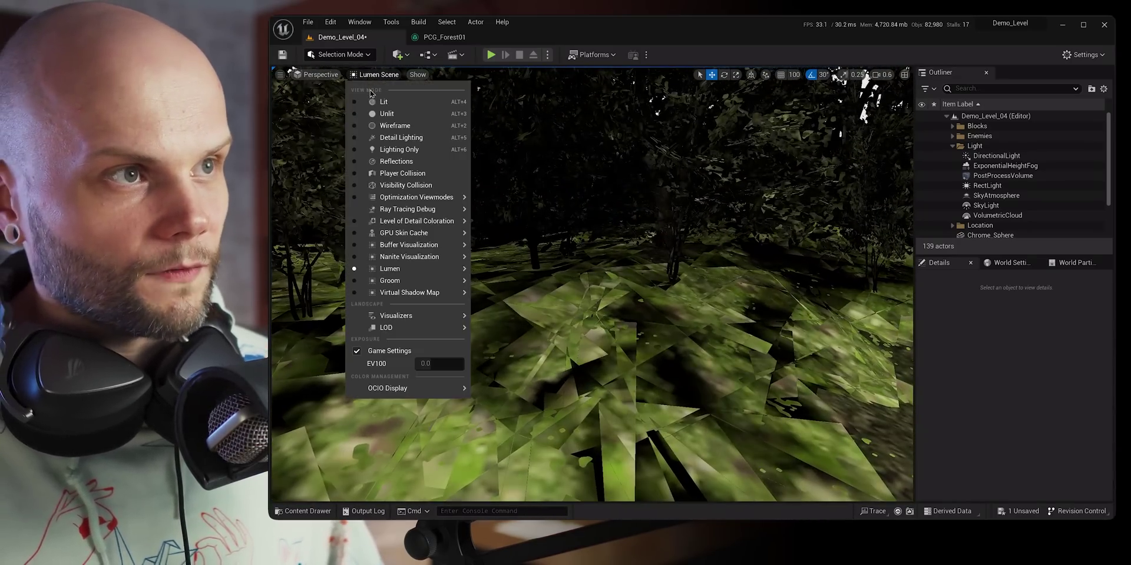
left_click(377, 102)
Compare the lit undergrowth with its Lumen Scene visualization along the open forest paths, and restore the Lit view.
right_click_drag(523, 345, 523, 345)
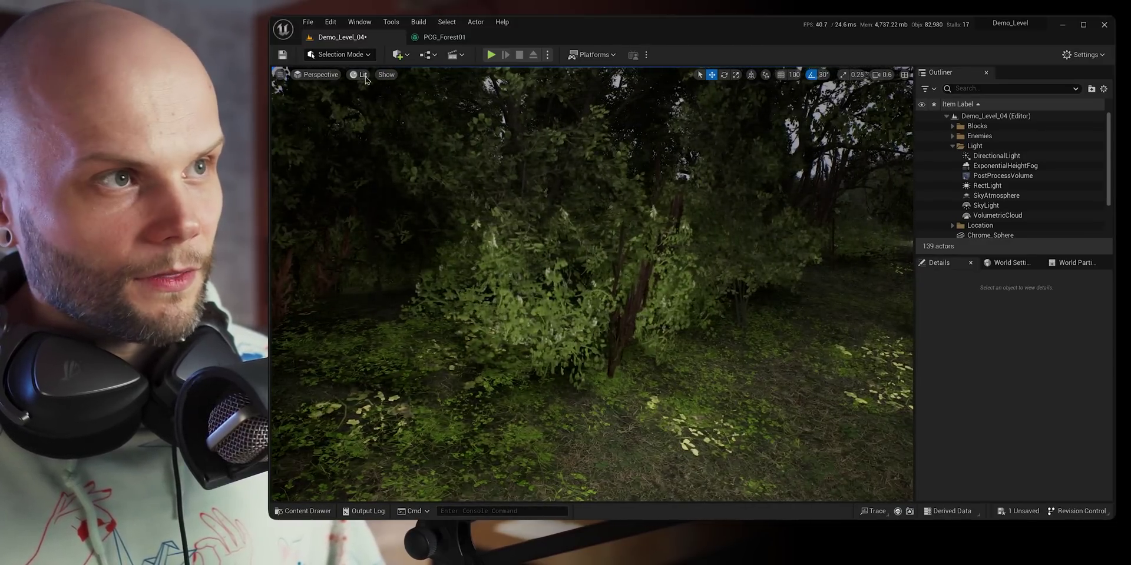
left_click(386, 74)
left_click(360, 75)
mouse_move(413, 268)
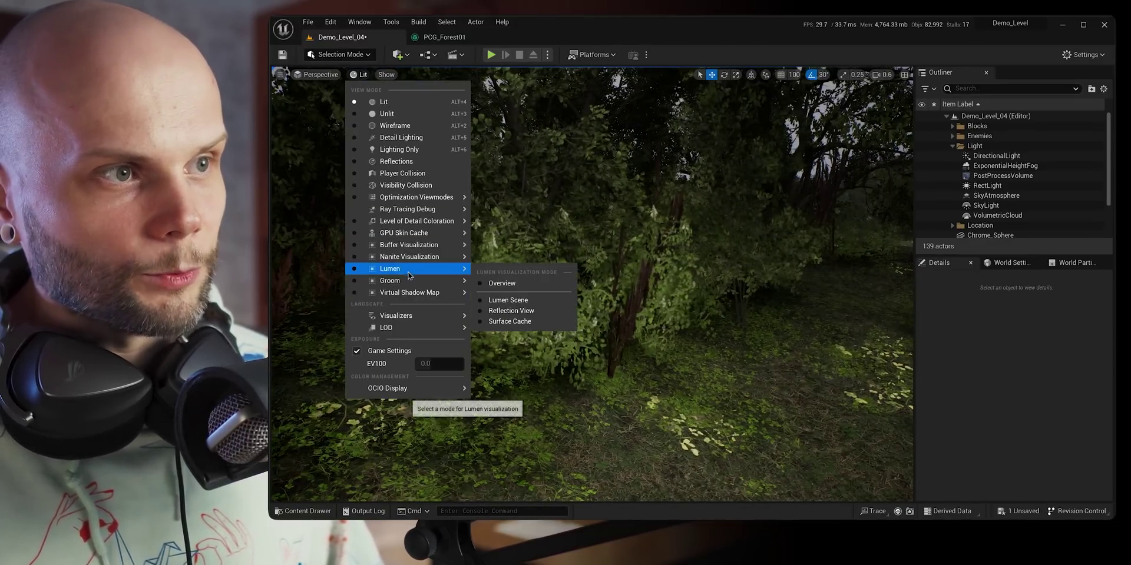
left_click(508, 300)
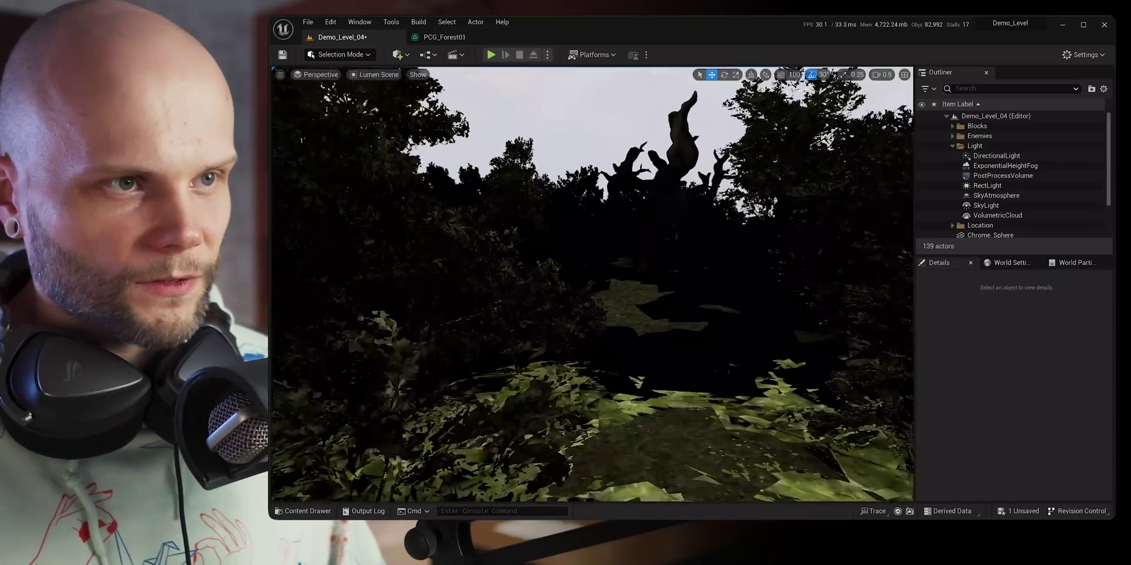
key("w")
right_click_drag(592, 285, 898, 228)
key("alt+4")
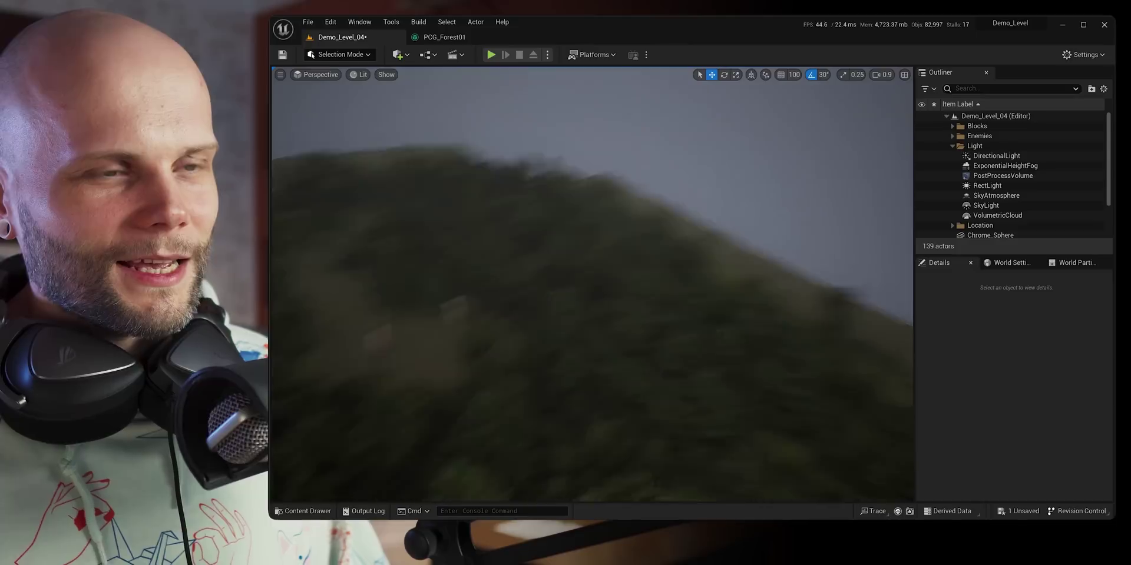
View the whole forest from above and turn on Affects World for the RectLight.
key("s")
right_click_drag(592, 284, 538, 312)
scroll(592, 284, "up", 4)
right_click_drag(592, 284, 566, 318)
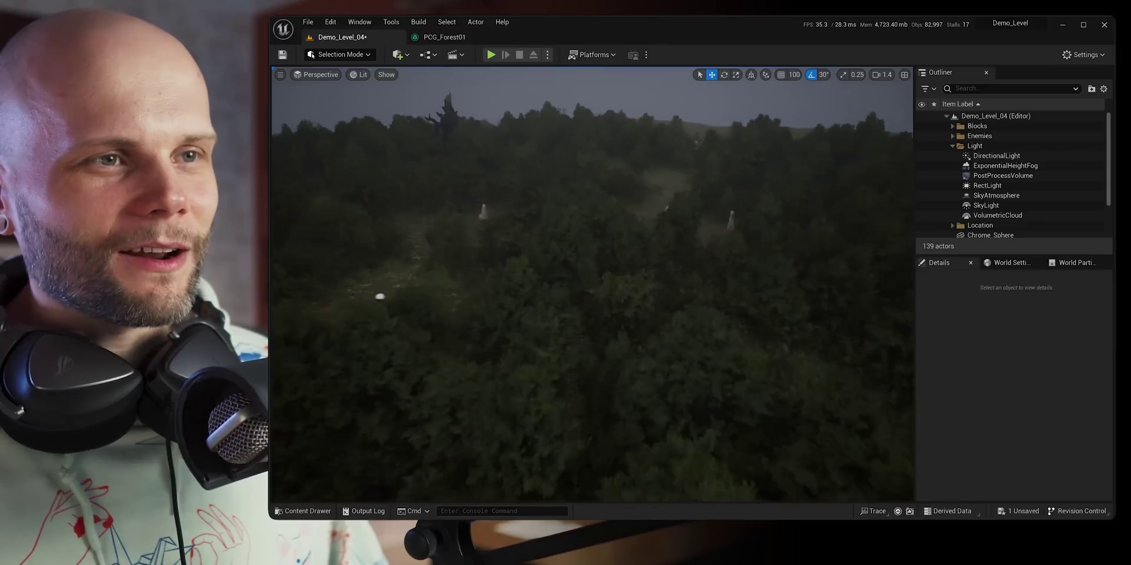
right_click_drag(592, 284, 589, 272)
key("w")
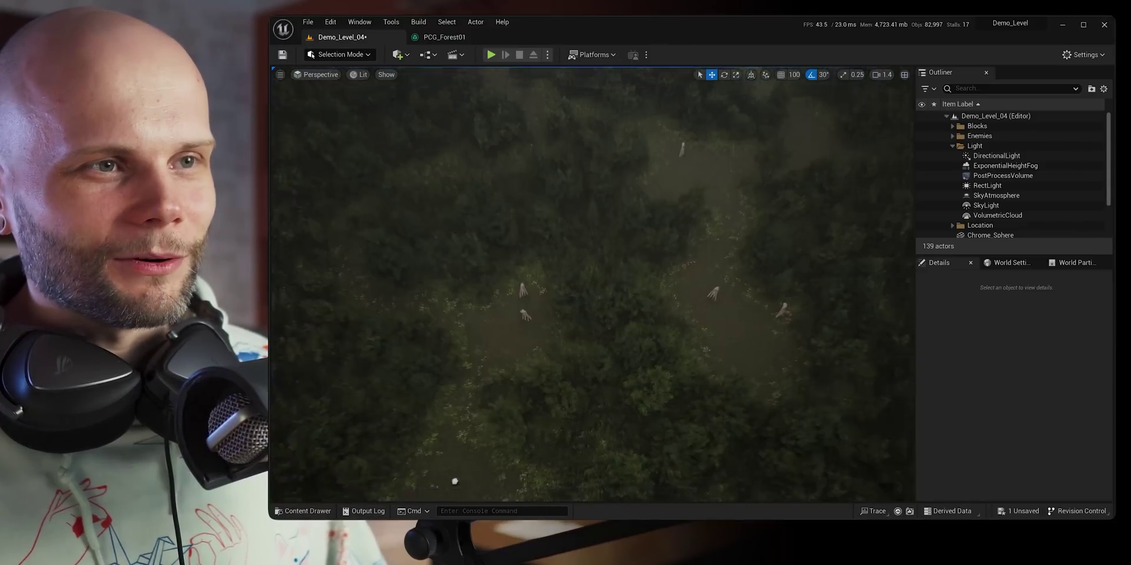
right_click_drag(592, 284, 592, 235)
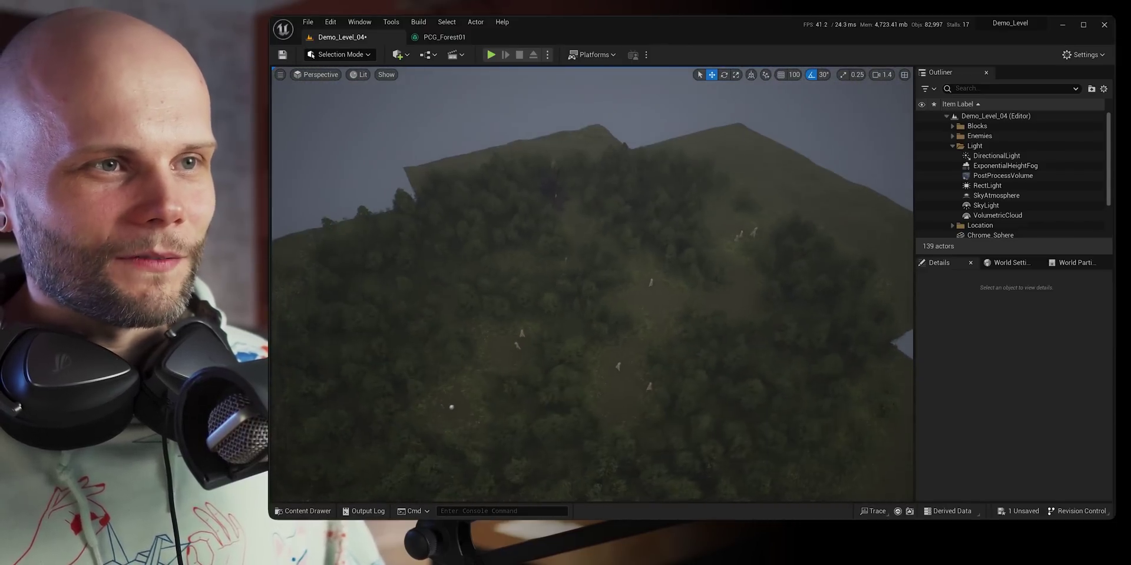
left_click(987, 186)
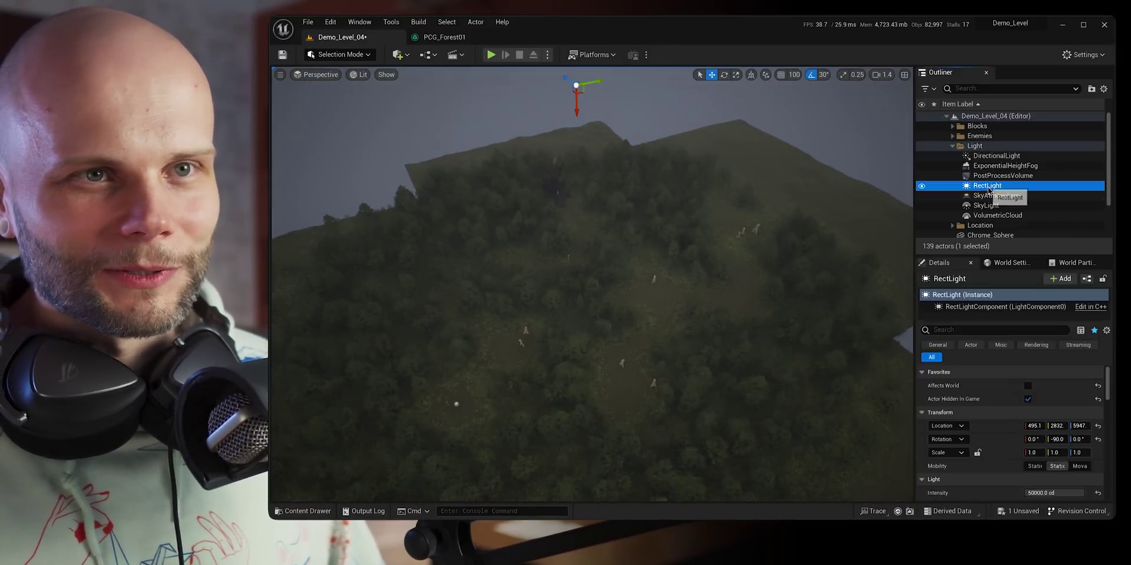
left_click(1028, 386)
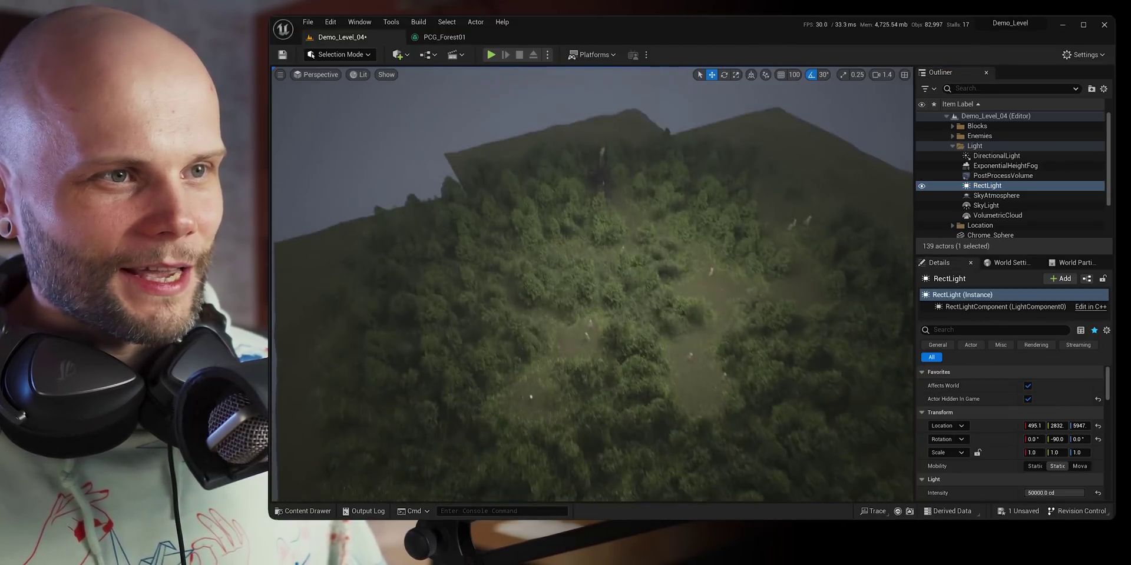
Examine the forest under the RectLight, both close to the character and chrome sphere and from high above.
key("w")
scroll(592, 284, "up", 6)
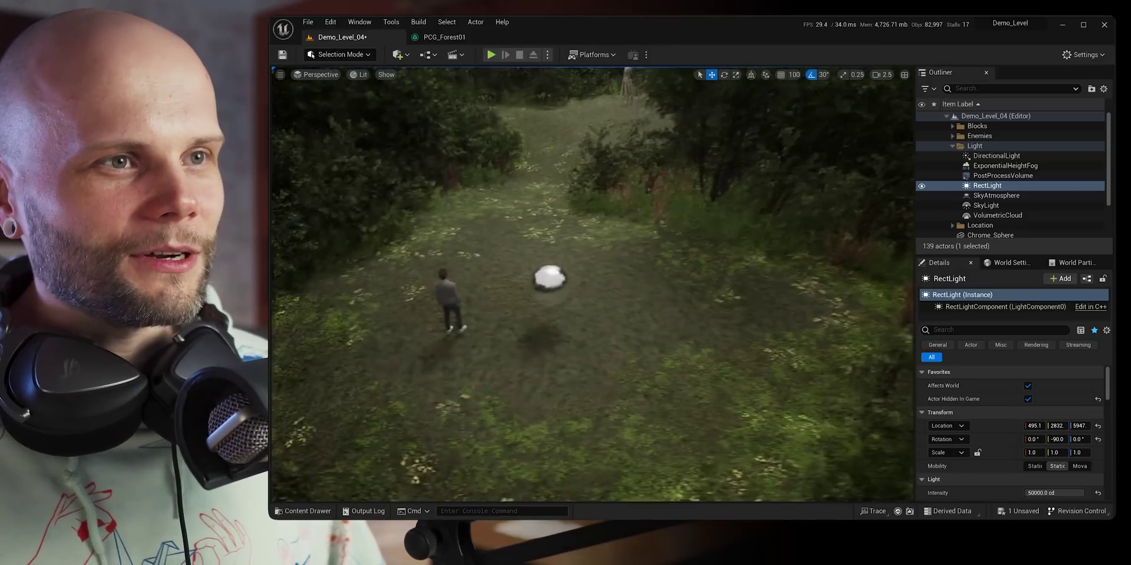
key("w")
right_click_drag(591, 283, 595, 201)
key("s")
key("e")
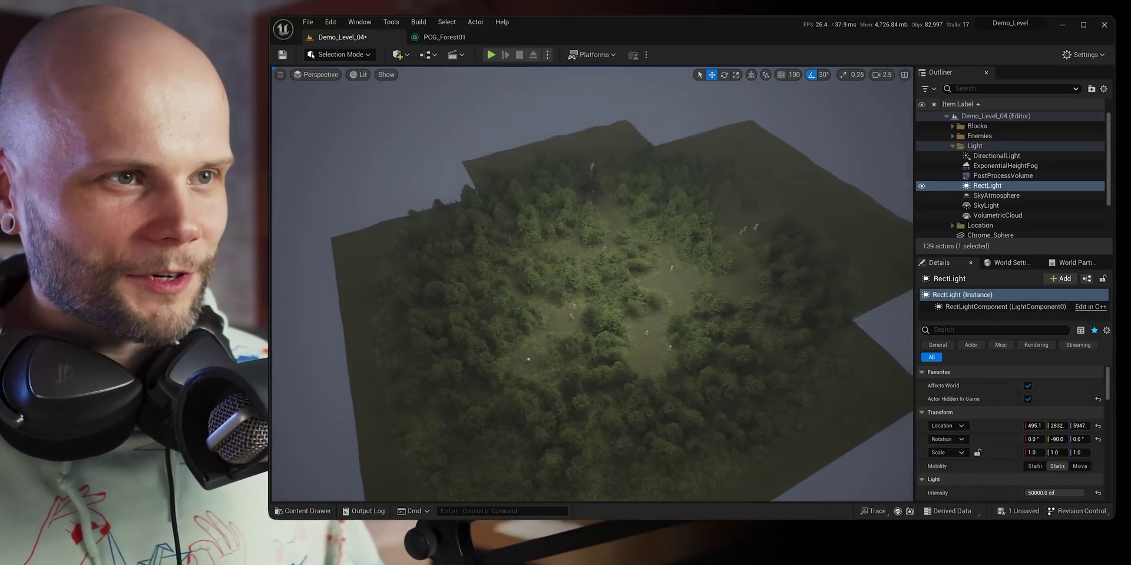
right_click_drag(595, 200, 595, 203)
key("w")
Play the level in the editor, run the character along the forest path to the creatures, and stop the session.
key("alt+p")
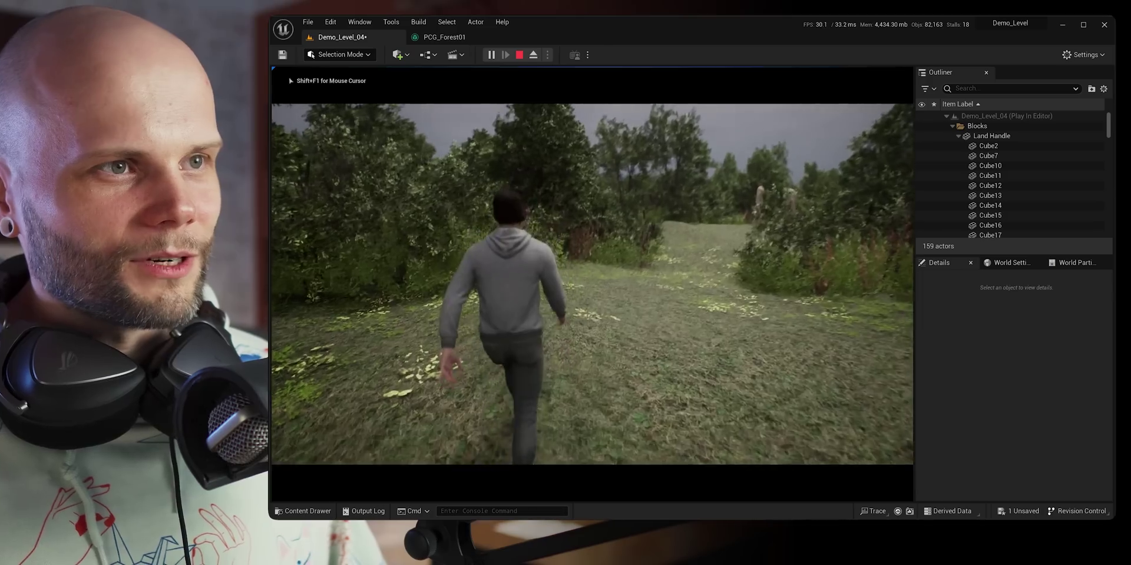
key("w")
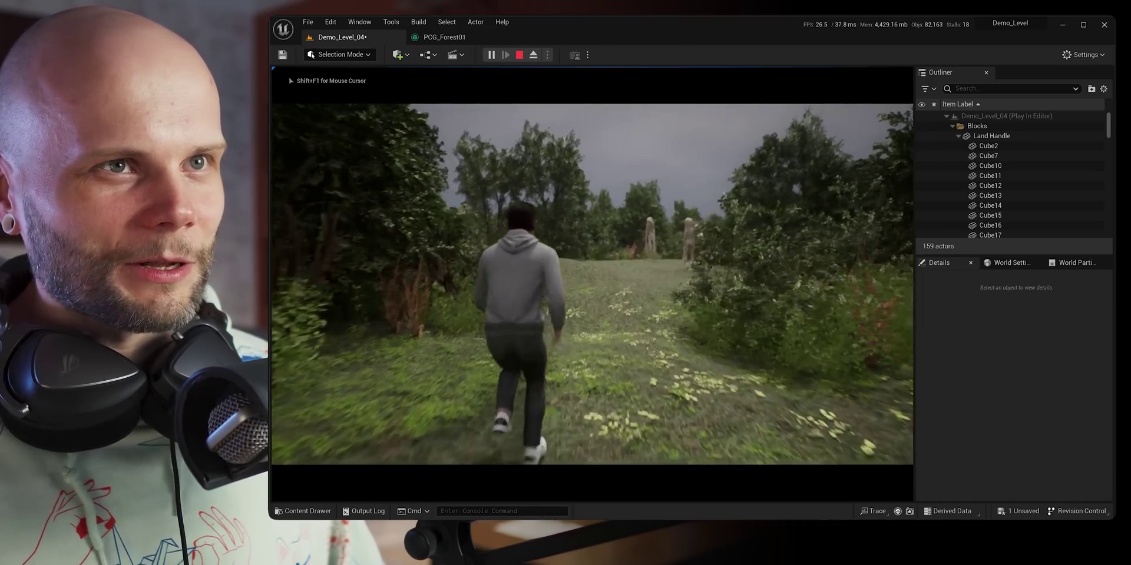
key("w")
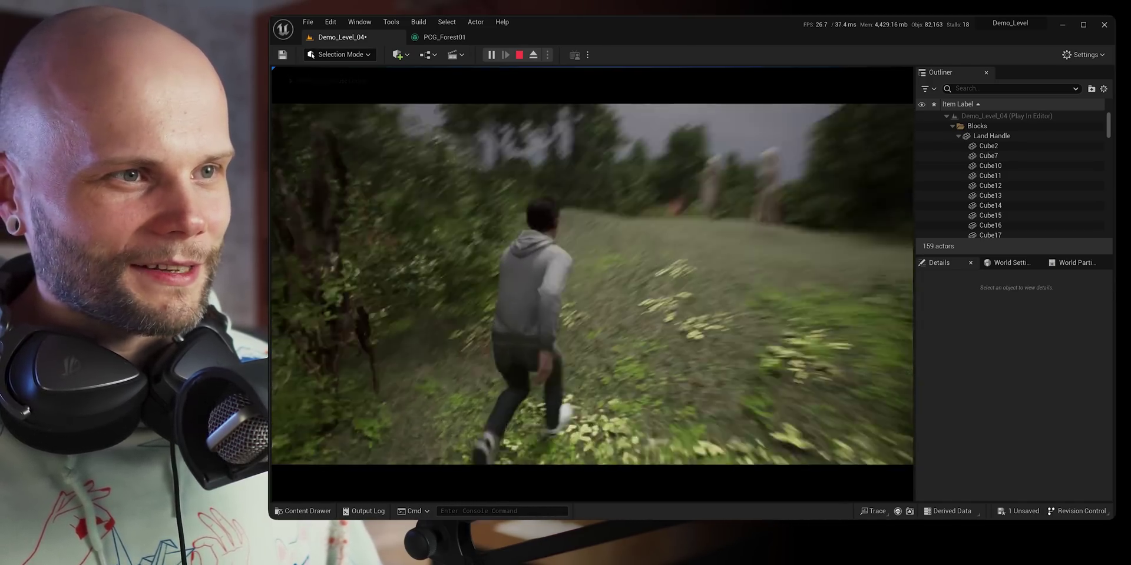
key("w")
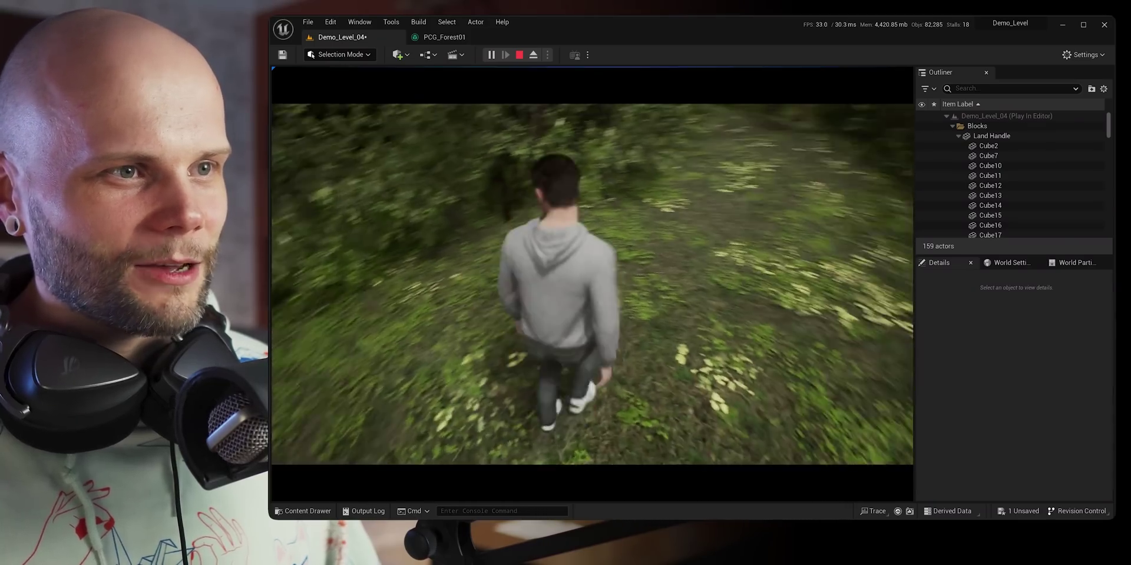
key("w")
key("w")
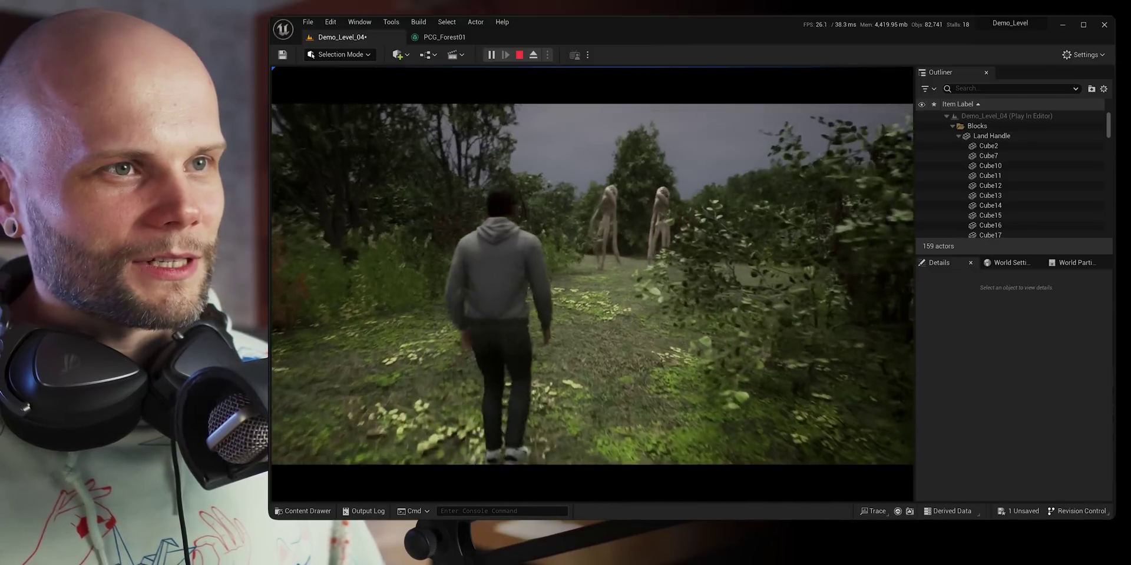
key("w")
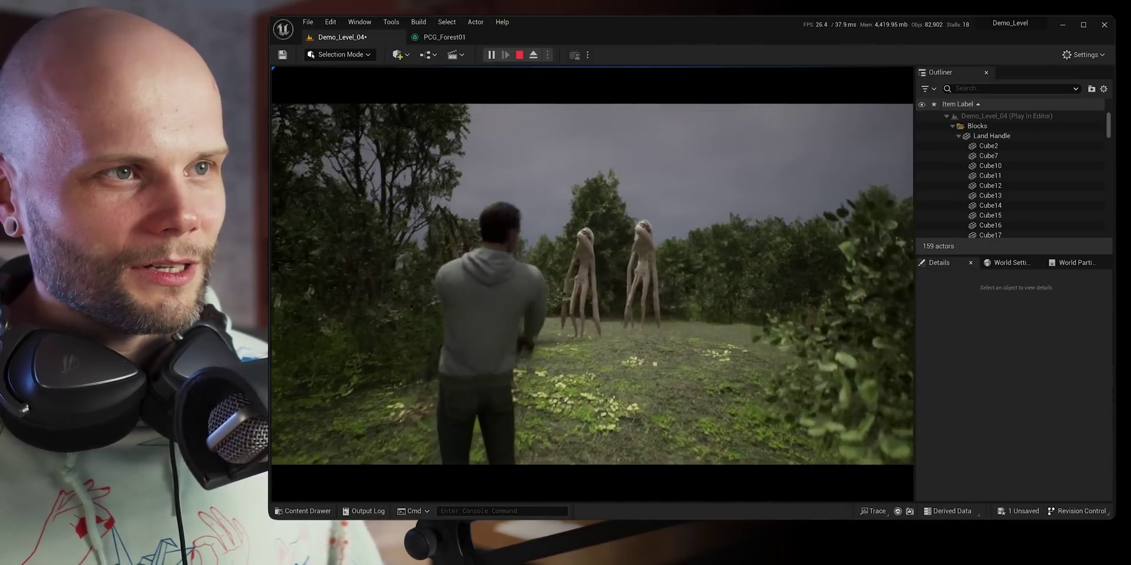
right_click(590, 283)
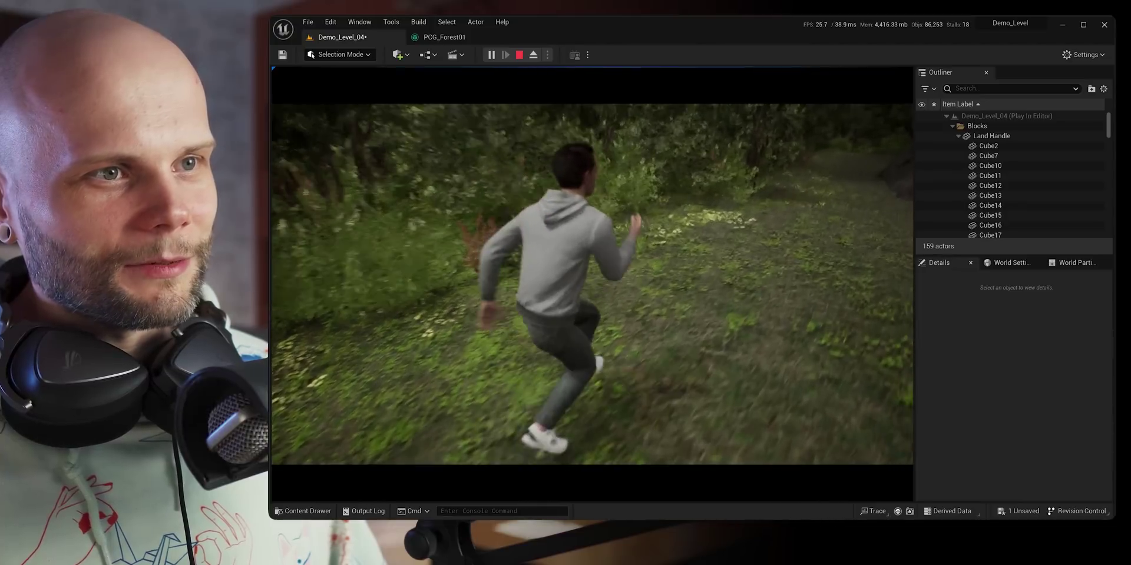
key("Escape")
View the meadow around the chrome sphere, and check the Cast Shadows setting of the DirectionalLight.
key("w")
mouse_move(592, 285)
right_mouse_down()
mouse_move(606, 312)
mouse_move(589, 347)
mouse_move(624, 365)
mouse_move(589, 335)
mouse_move(589, 300)
right_mouse_up()
scroll(592, 285, "down", 5)
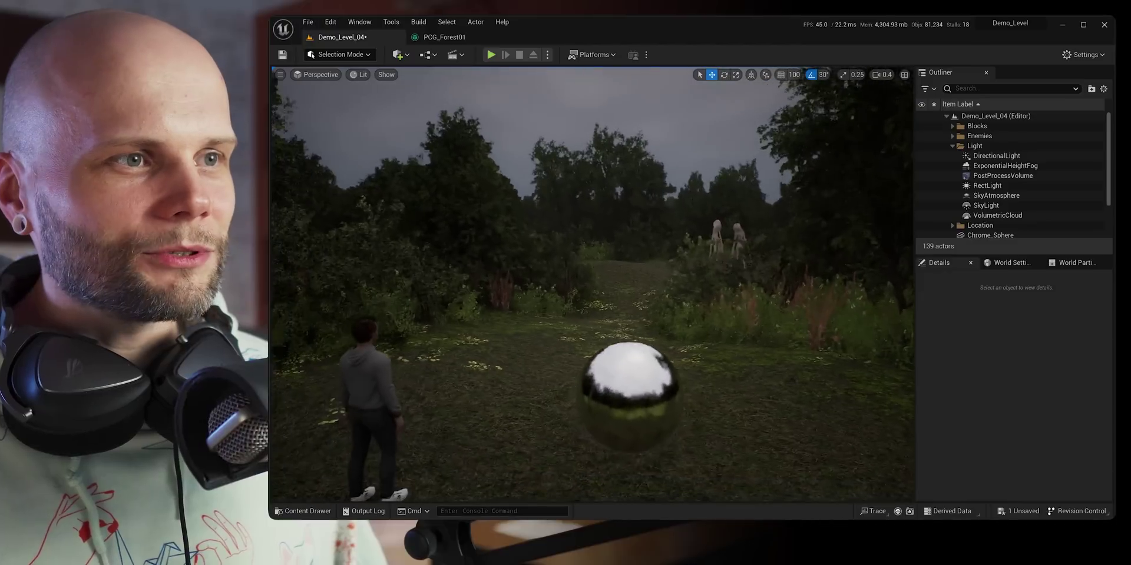
right_click_drag(641, 186, 530, 188)
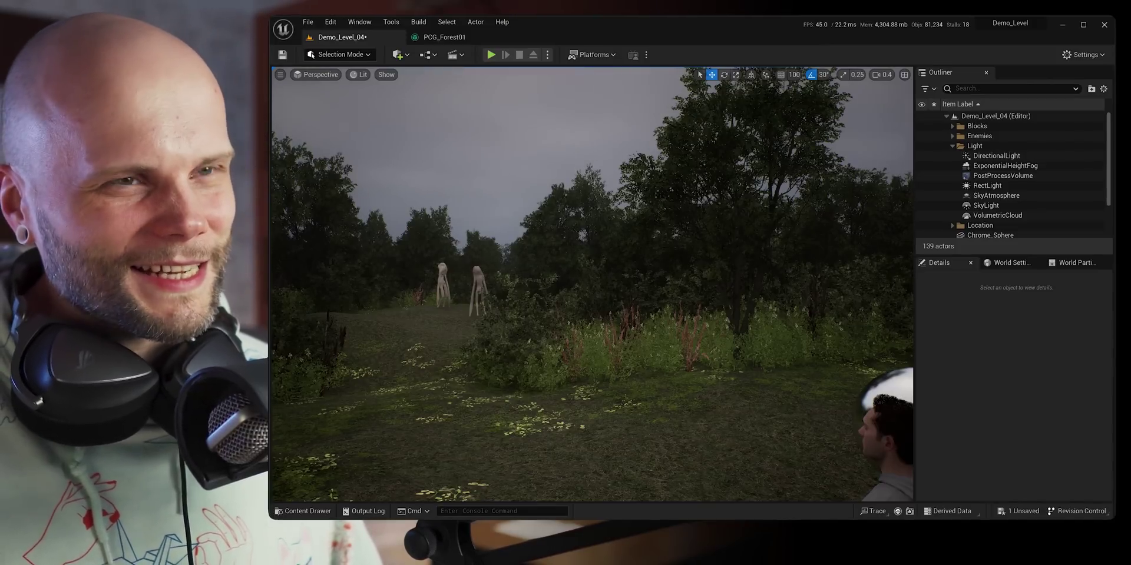
right_click_drag(530, 189, 530, 247)
left_click(996, 155)
scroll(1004, 433, "down", 4)
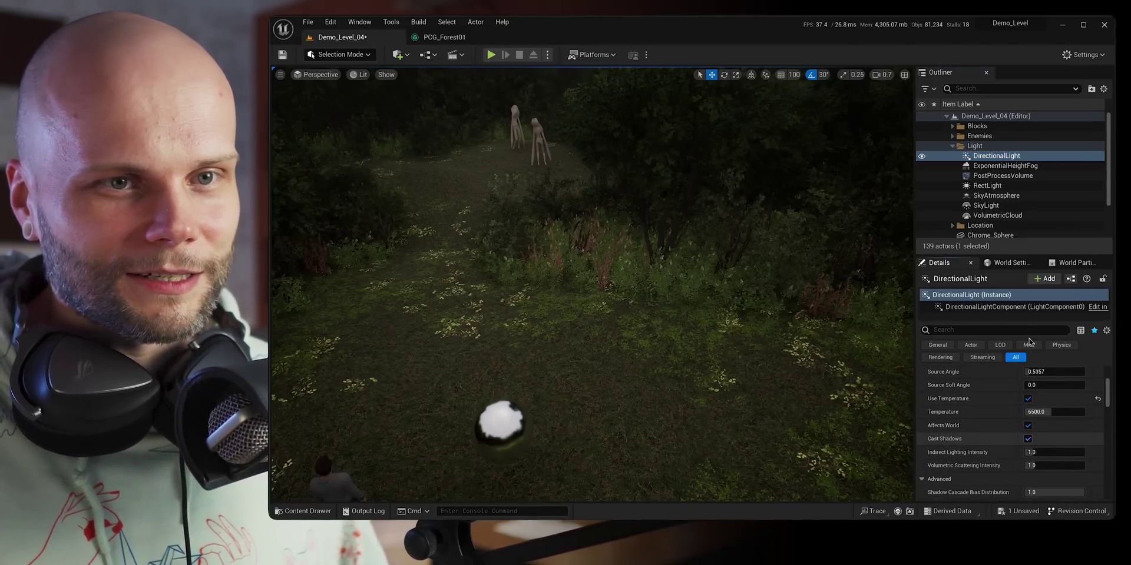
Hide the VolumetricCloud by turning on Actor Hidden In Game and turning off Visible.
left_click(997, 215)
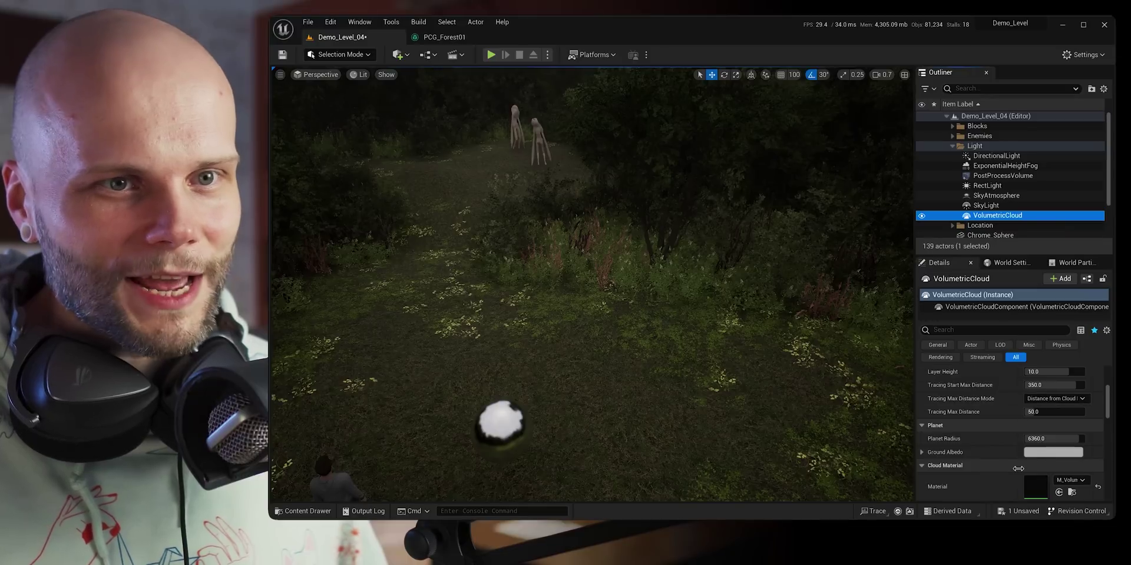
scroll(1018, 468, "down", 10)
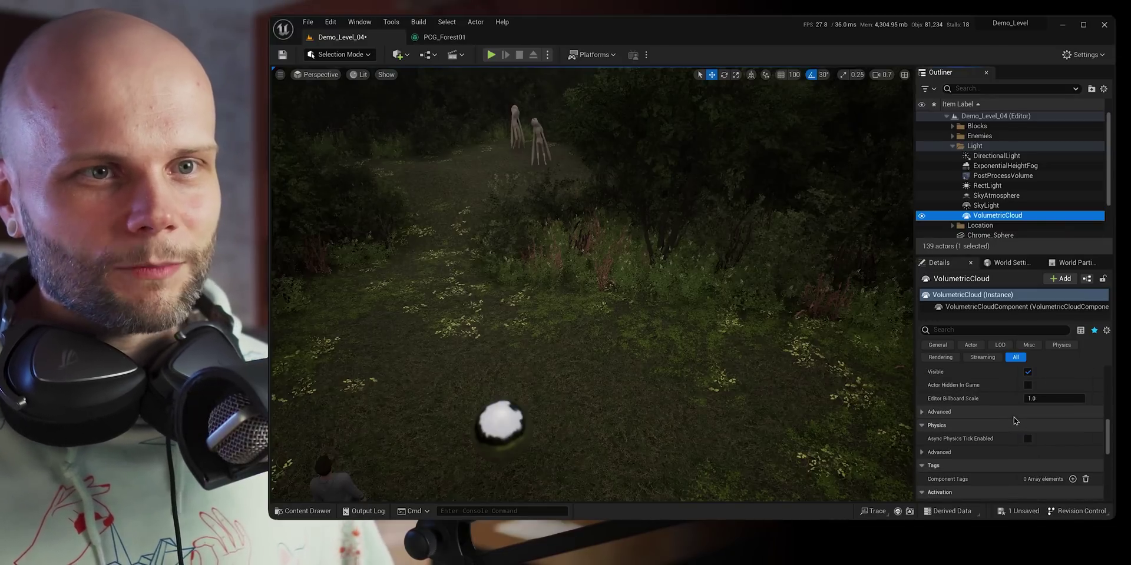
scroll(1019, 416, "up", 10)
left_click(1027, 399)
left_click(1028, 386)
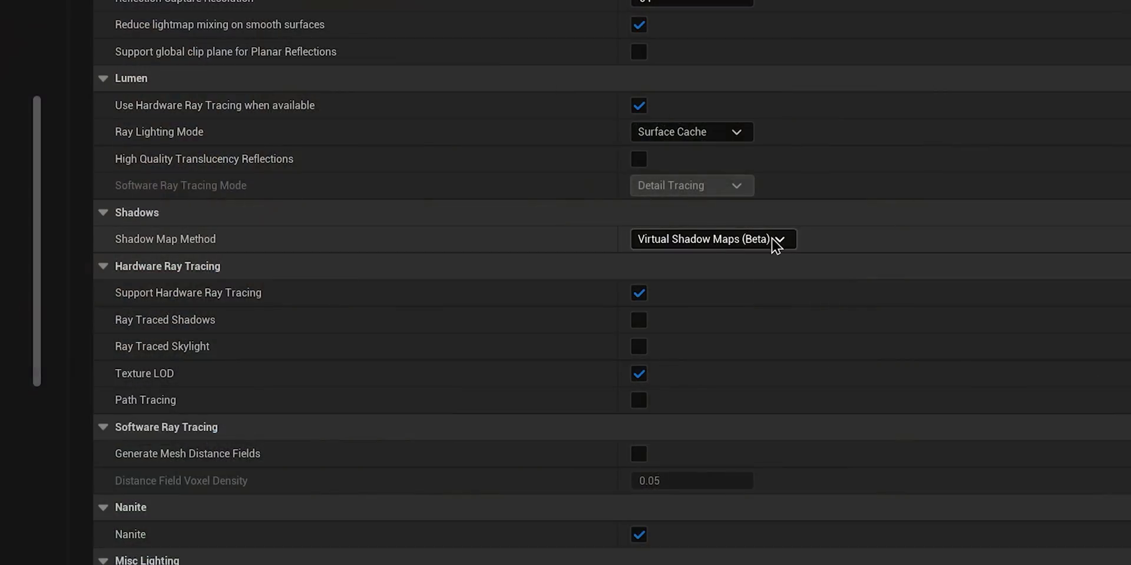
Set the project's Shadow Map Method to Shadow Maps and view the forest and meadow in the level.
left_click(754, 241)
left_click(700, 258)
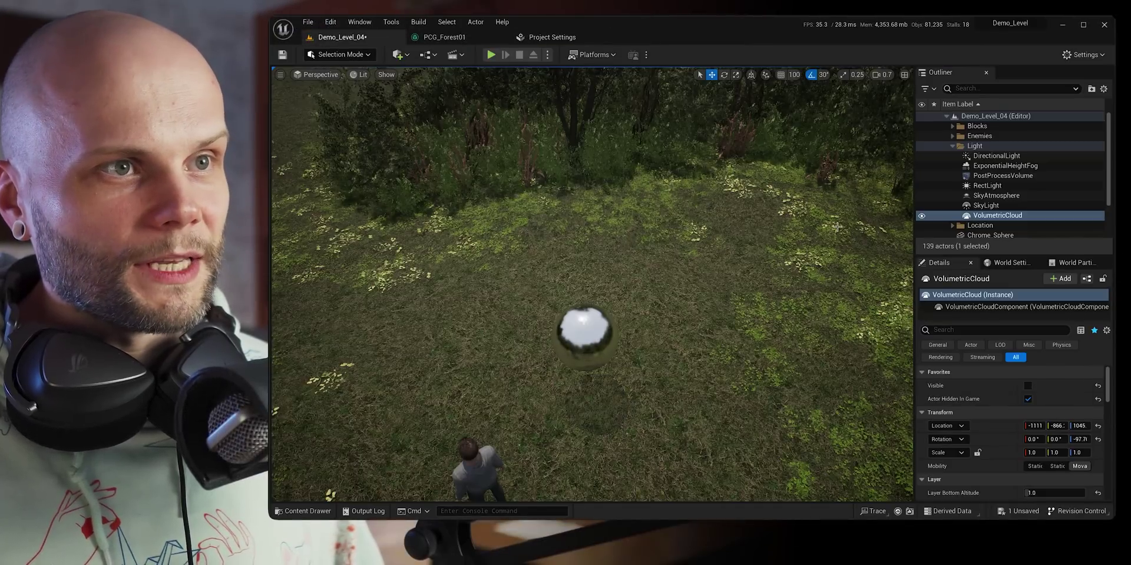
right_click_drag(781, 229, 418, 159)
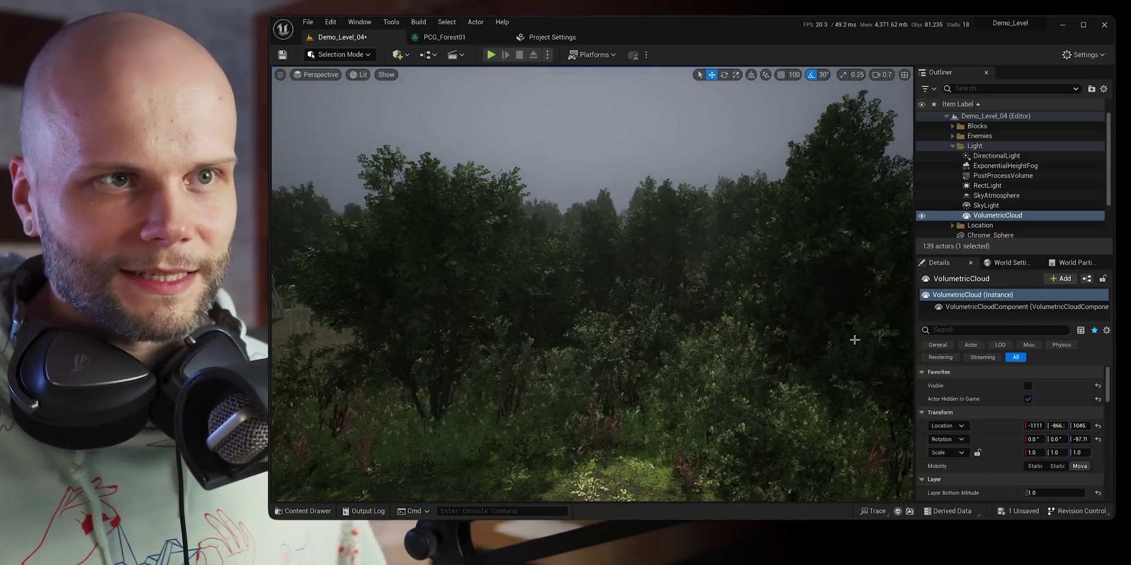
right_click_drag(418, 159, 365, 195)
Review the Rendering options in the Project Settings, from Virtual Textures and Lumen to Postprocessing and Default Settings.
left_click(568, 38)
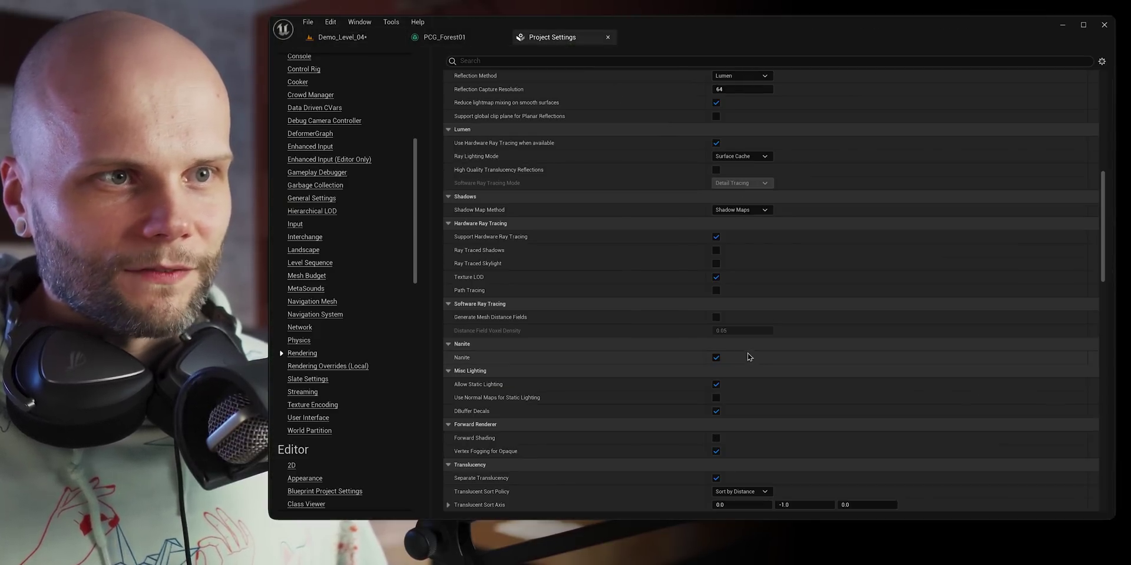
scroll(777, 181, "down", 5)
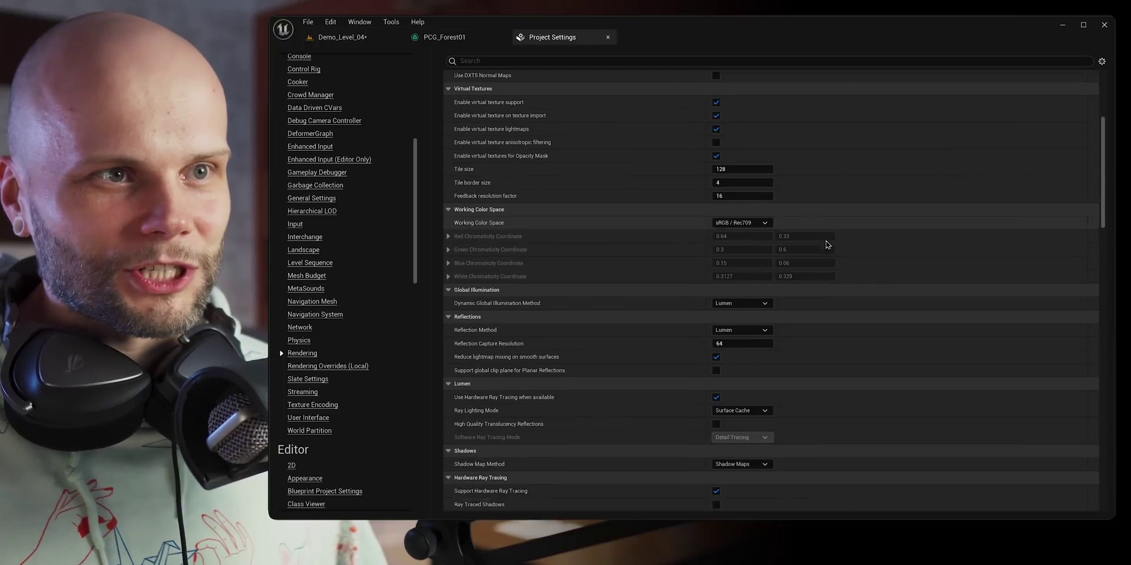
scroll(849, 249, "down", 3)
scroll(831, 283, "down", 20)
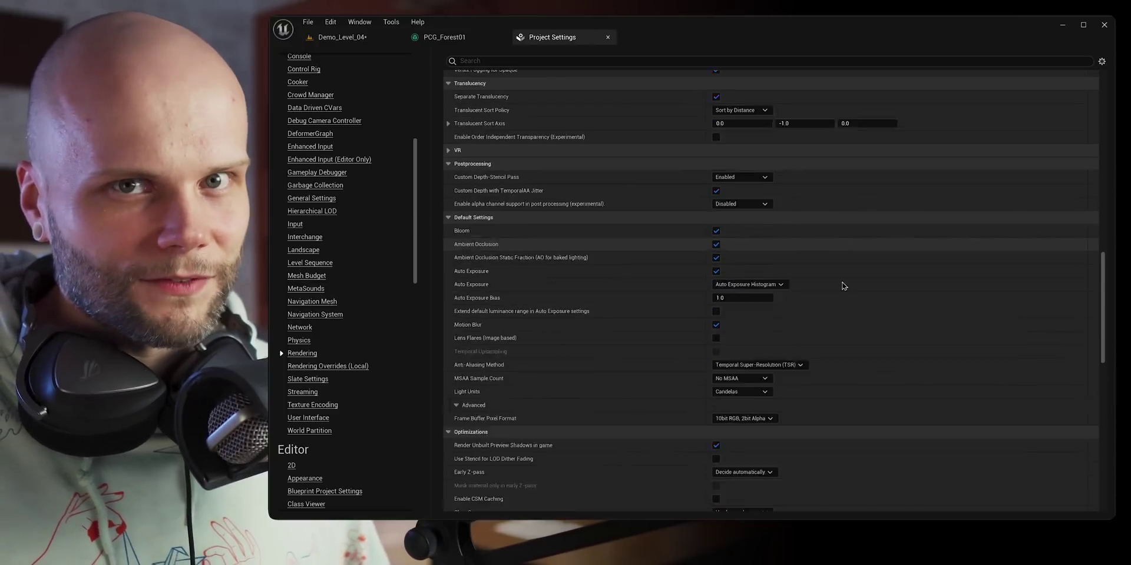
scroll(837, 276, "up", 20)
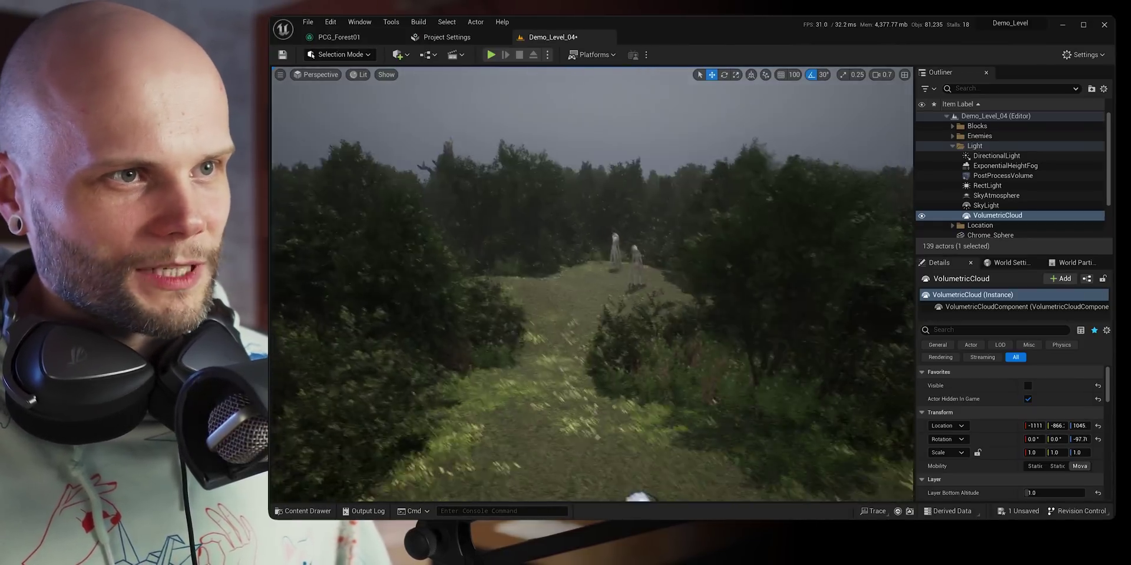
Check the DirectionalLight settings, and show the VolumetricCloud again by turning on Visible and turning off Actor Hidden In Game.
right_click_drag(699, 235, 681, 282)
scroll(671, 288, "up", 3)
key("Escape")
left_click(997, 157)
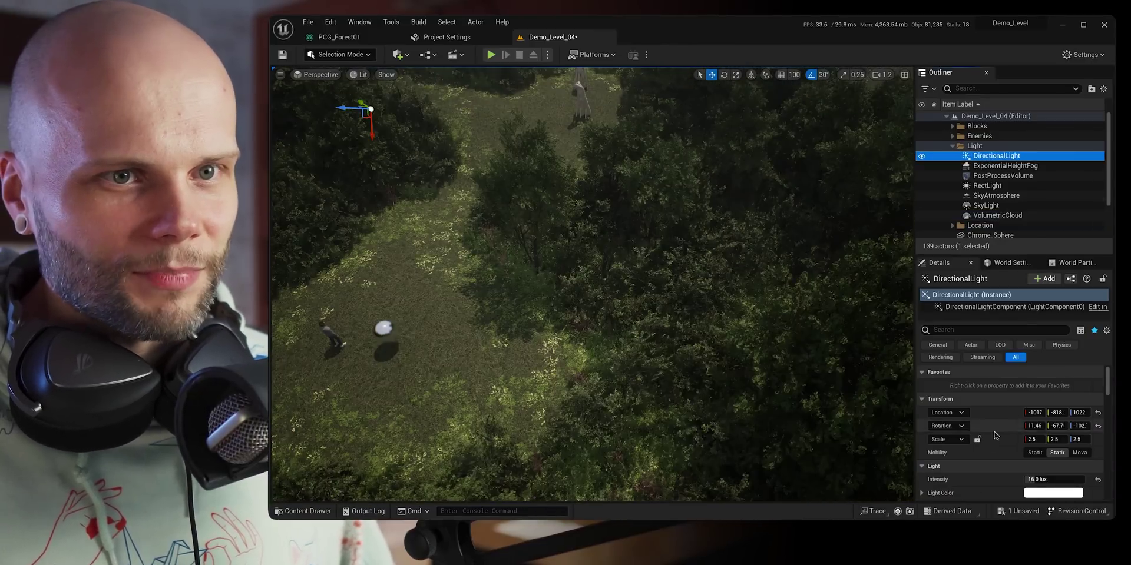
scroll(998, 436, "down", 4)
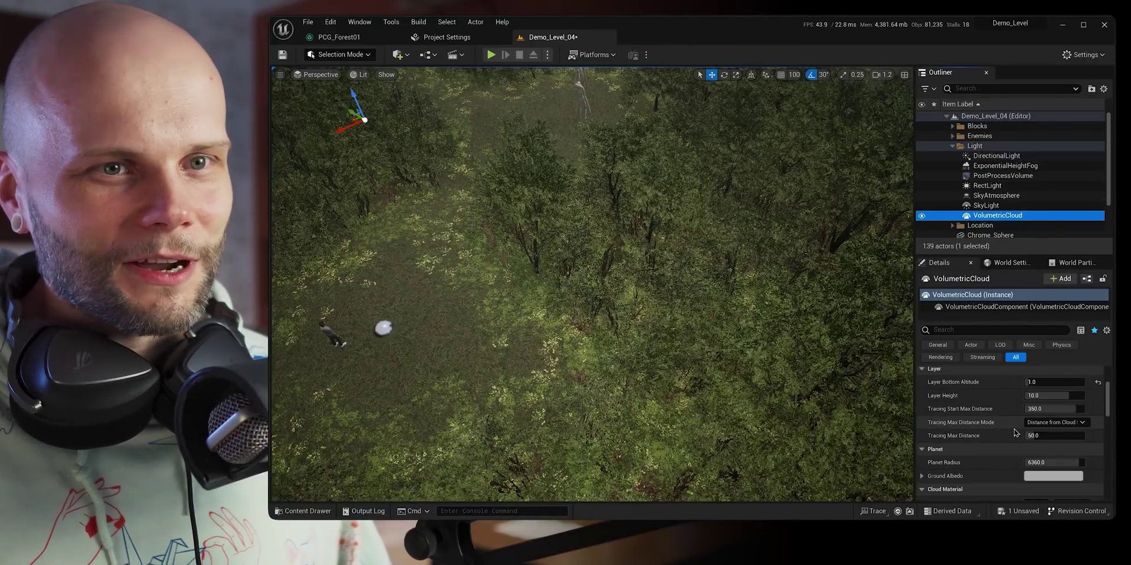
scroll(1014, 432, "up", 4)
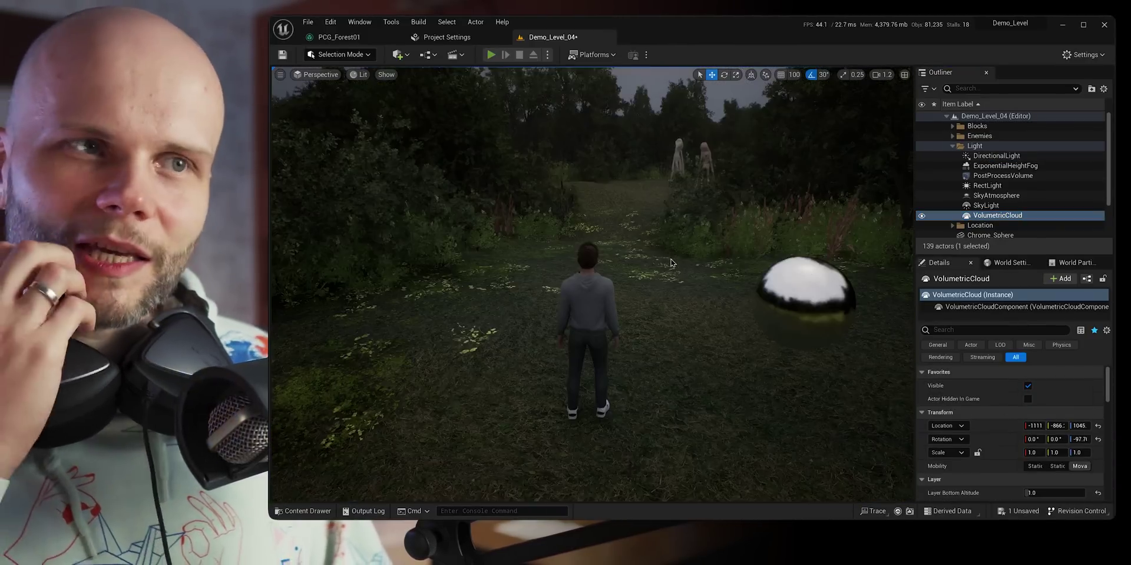
Play the level and walk the character forward across the meadow beside the chrome sphere.
key("alt+p")
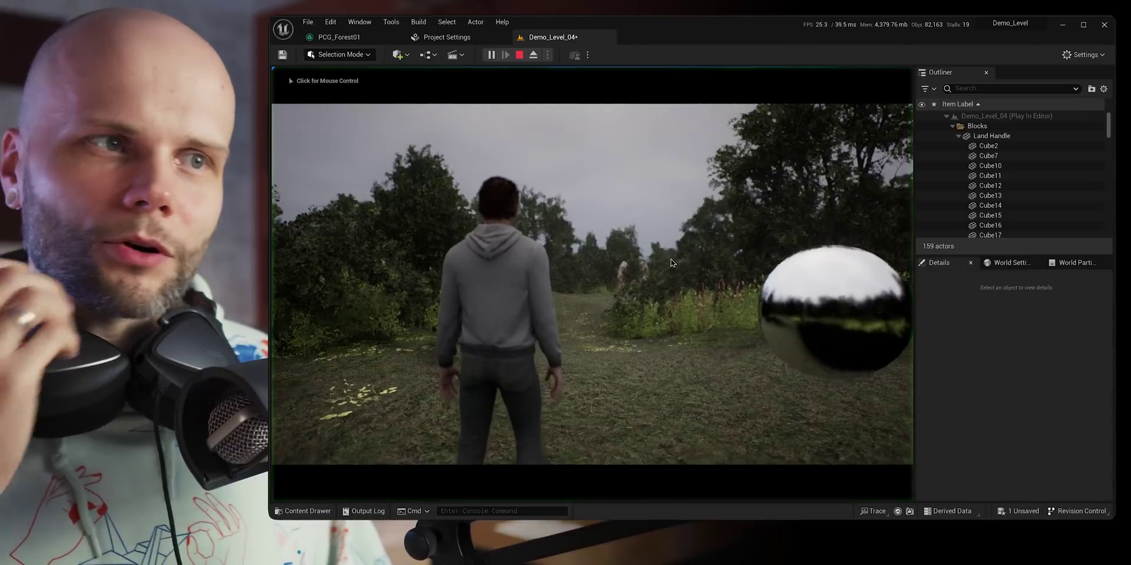
left_click(671, 264)
key("w")
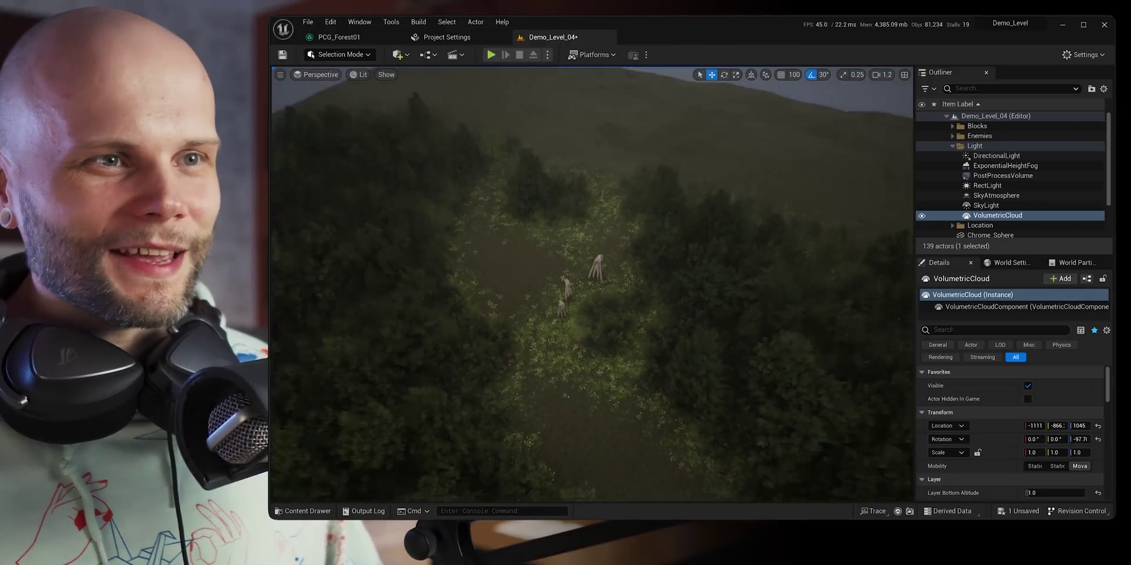
View the whole forest and its path and meadow splines from above, and hide the Blocks folder in the level.
scroll(592, 283, "up", 3)
mouse_move(592, 282)
right_mouse_down()
mouse_move(618, 295)
mouse_move(630, 330)
mouse_move(577, 291)
mouse_move(588, 292)
right_mouse_up()
key("Escape")
scroll(583, 294, "up", 2)
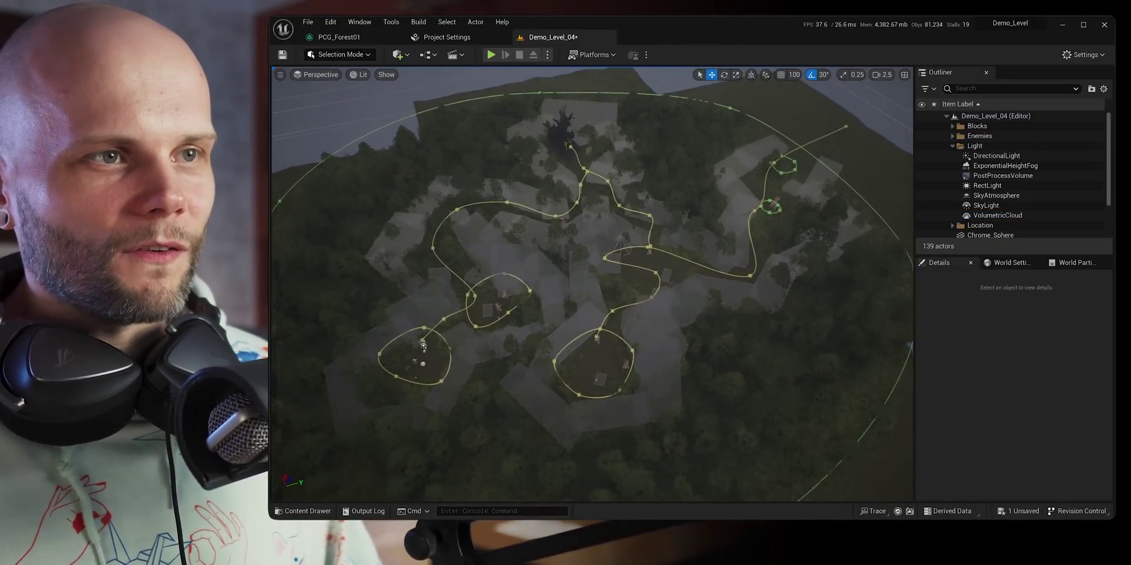
key("a")
right_click_drag(720, 230, 720, 231)
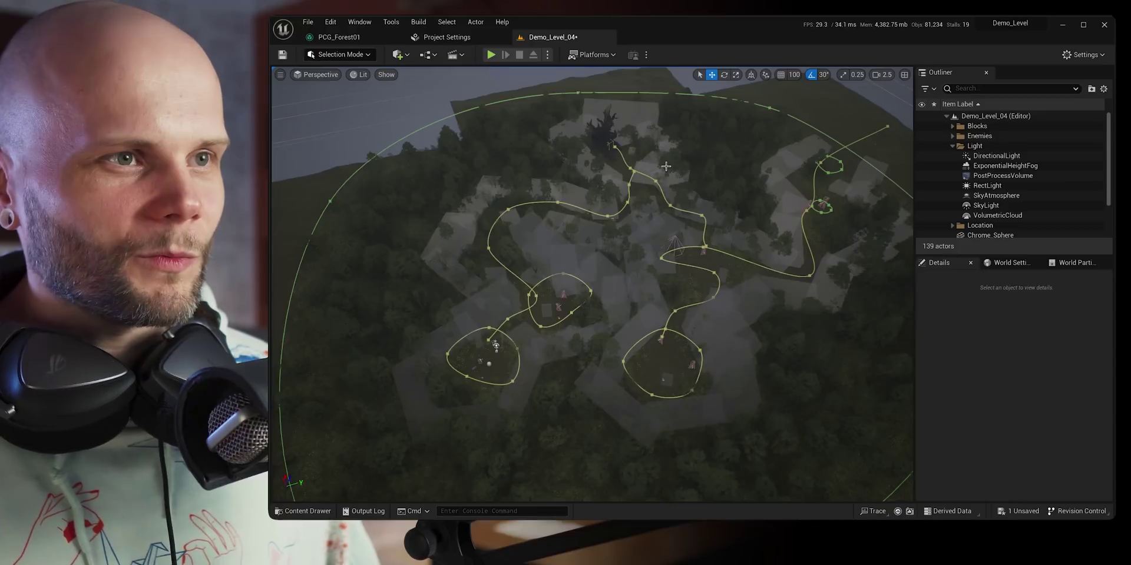
left_click(921, 126)
Place the Demo_Level_04 editor ahead of the others, and open the PCG_Forest01 graph at its spawner nodes.
left_click_drag(547, 37, 335, 37)
left_click(445, 37)
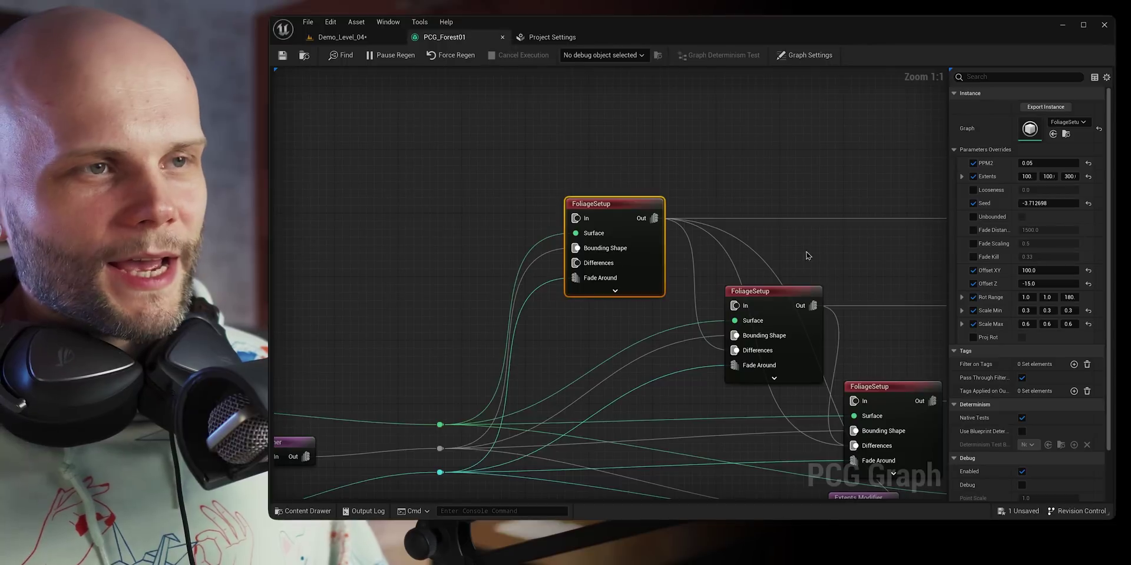
scroll(709, 204, "down", 5)
scroll(708, 204, "up", 6)
Disable the Trees, Short Trees, Small Bushes and Flat Grass Spawner nodes in the PCG graph.
left_click_drag(815, 93, 772, 422)
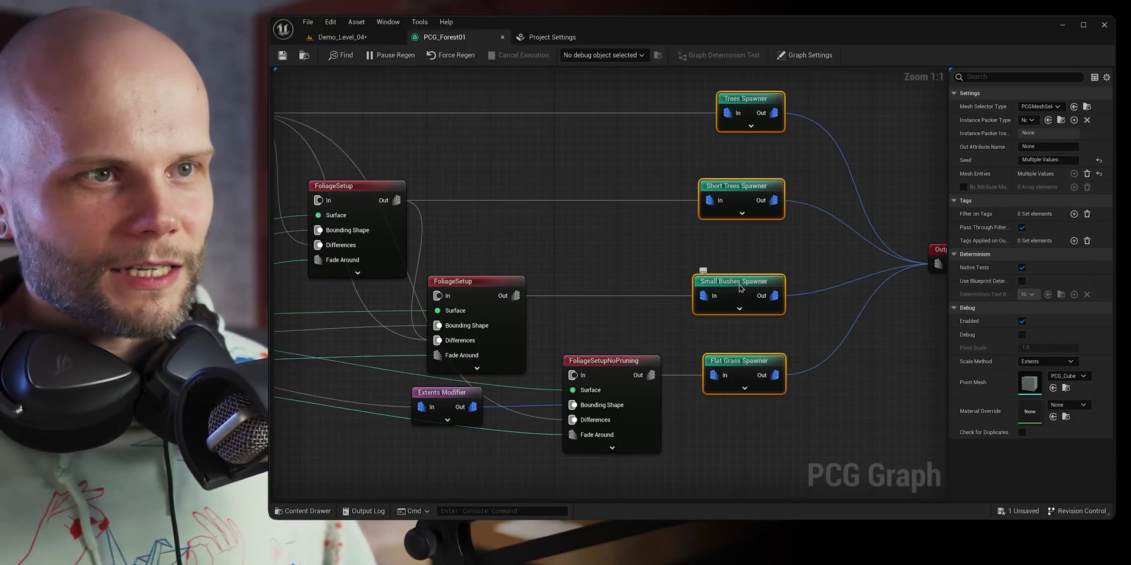
right_click_drag(814, 307, 848, 315)
right_click_drag(504, 177, 748, 168)
scroll(748, 168, "down", 1)
scroll(427, 328, "down", 4)
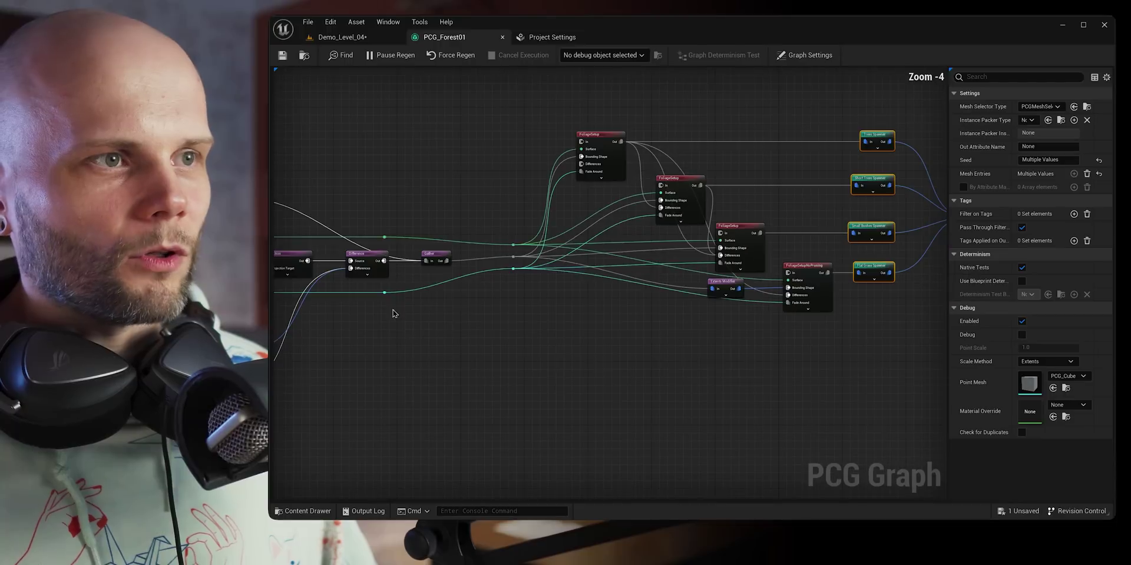
scroll(416, 259, "up", 1)
scroll(416, 259, "up", 2)
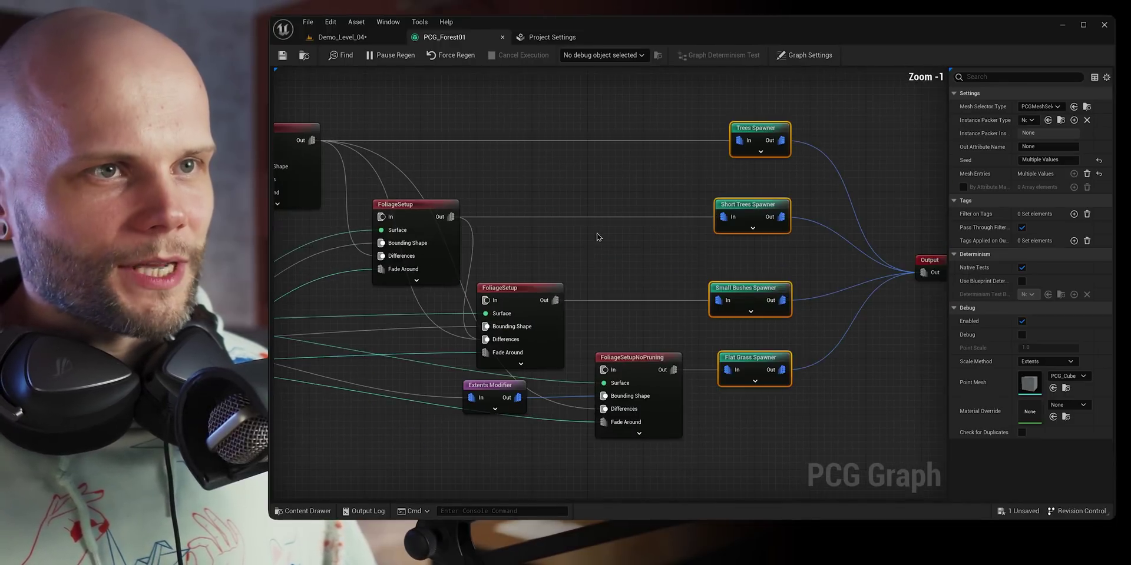
scroll(583, 239, "up", 1)
key("e")
Turn on debug display for the three FoliageSetup nodes and the FoliageSetupNoPruning node.
right_click_drag(630, 195, 736, 190)
left_click_drag(290, 120, 717, 345)
left_click(718, 370, "shift")
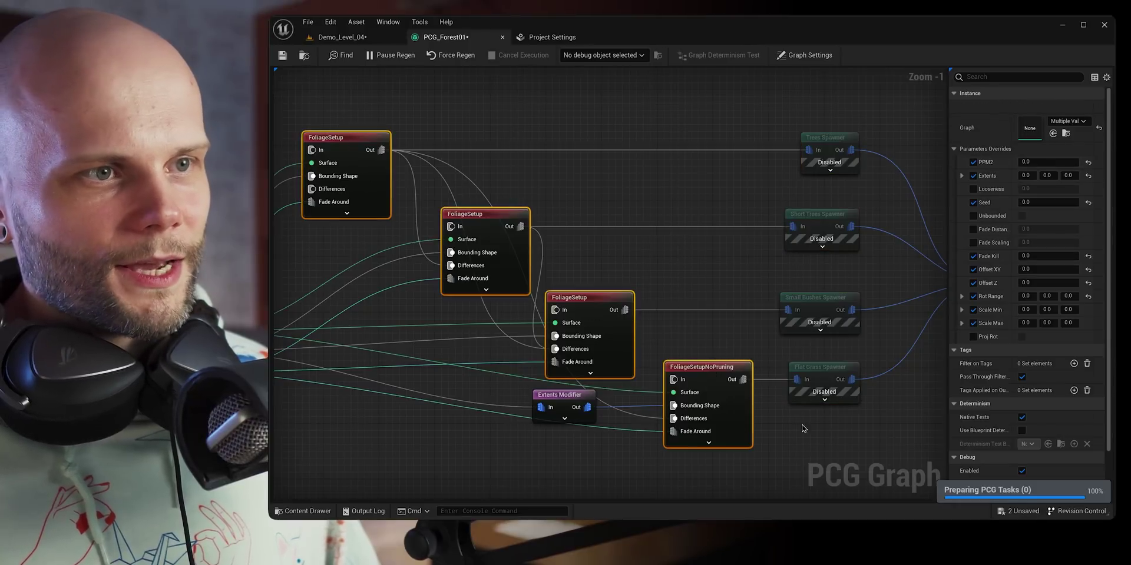
key("d")
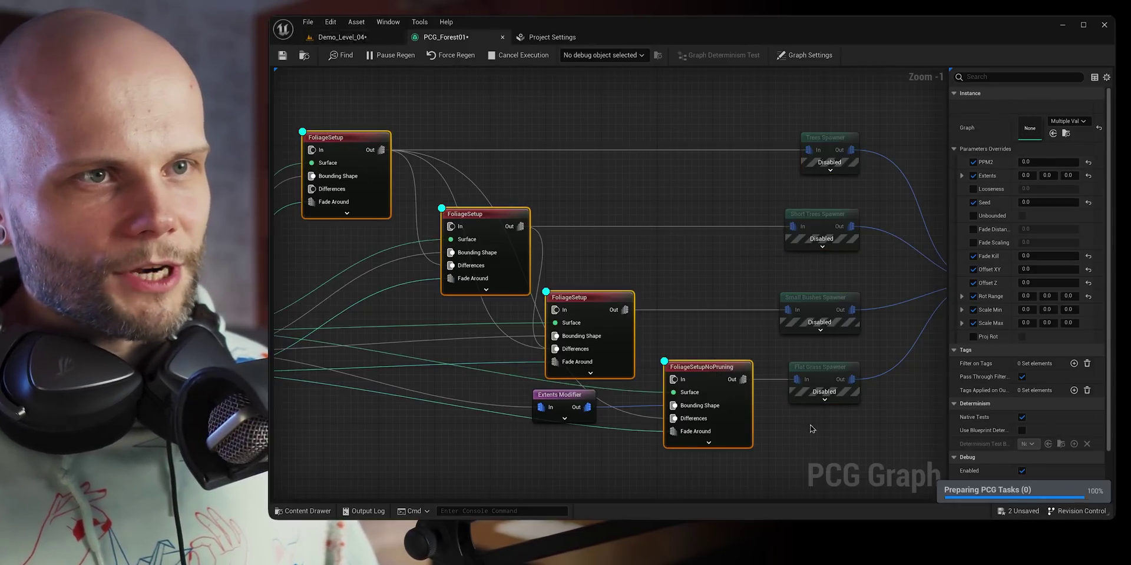
View the PCG debug points across the whole Demo_Level_04 forest area from above.
left_click(342, 37)
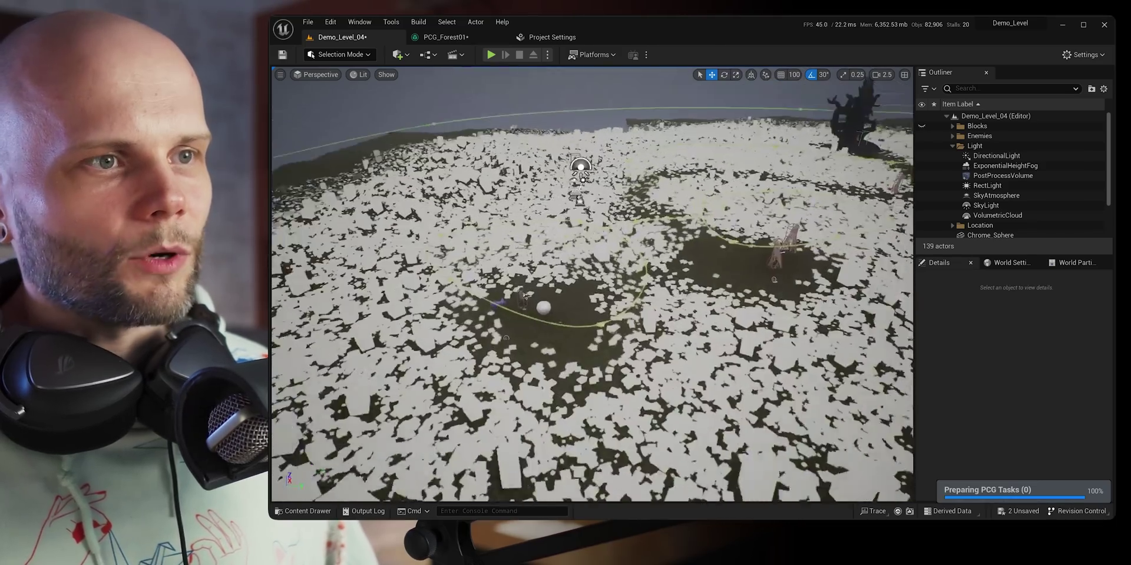
right_click_drag(592, 282, 665, 282)
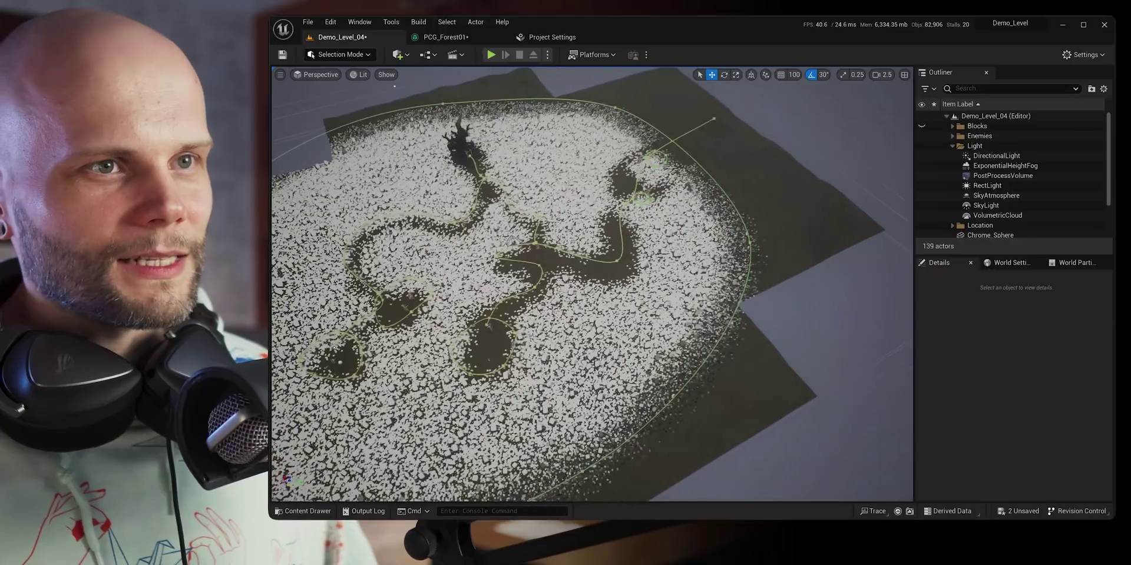
right_click_drag(745, 249, 748, 248)
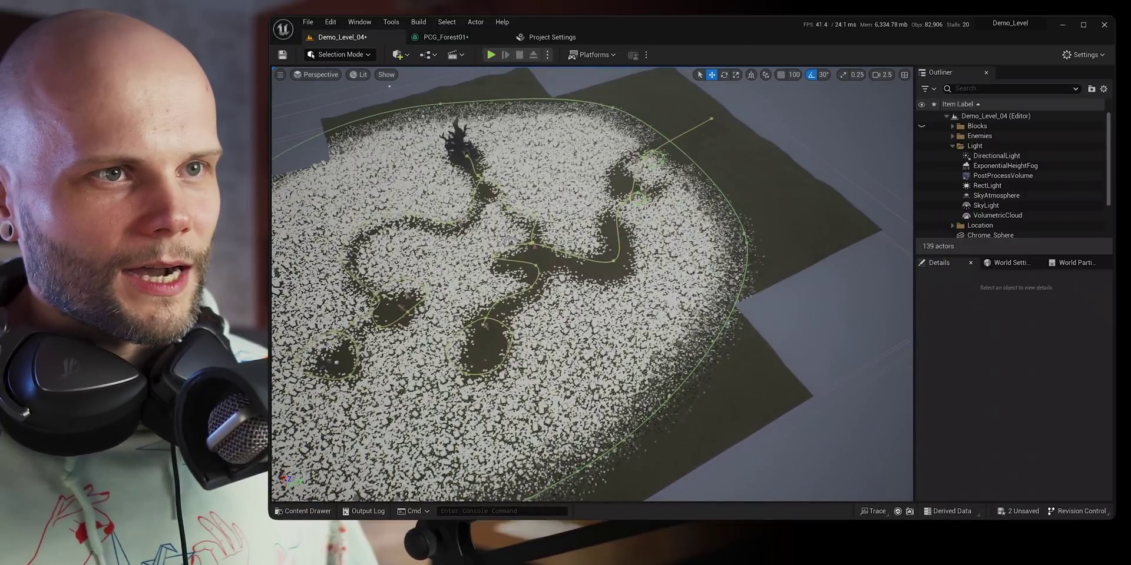
Reshape the forest edge by moving an outer point of PCG_ForestSpline outward, and back inward along its Y axis.
left_click(747, 244)
left_click(747, 243)
left_click_drag(774, 244, 805, 248)
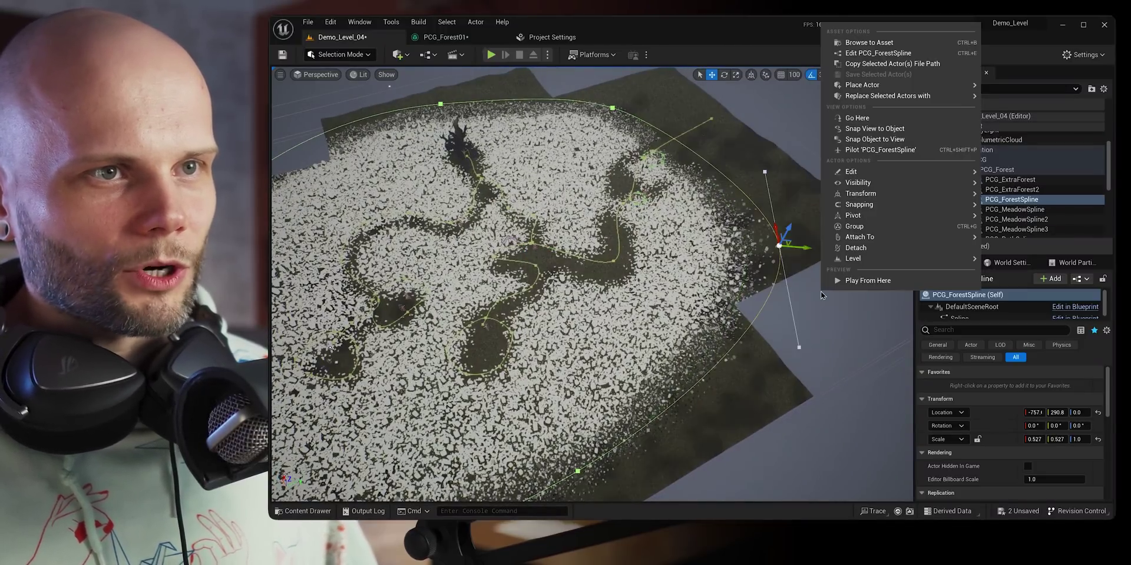
right_click(821, 291)
right_click_drag(822, 348, 689, 331)
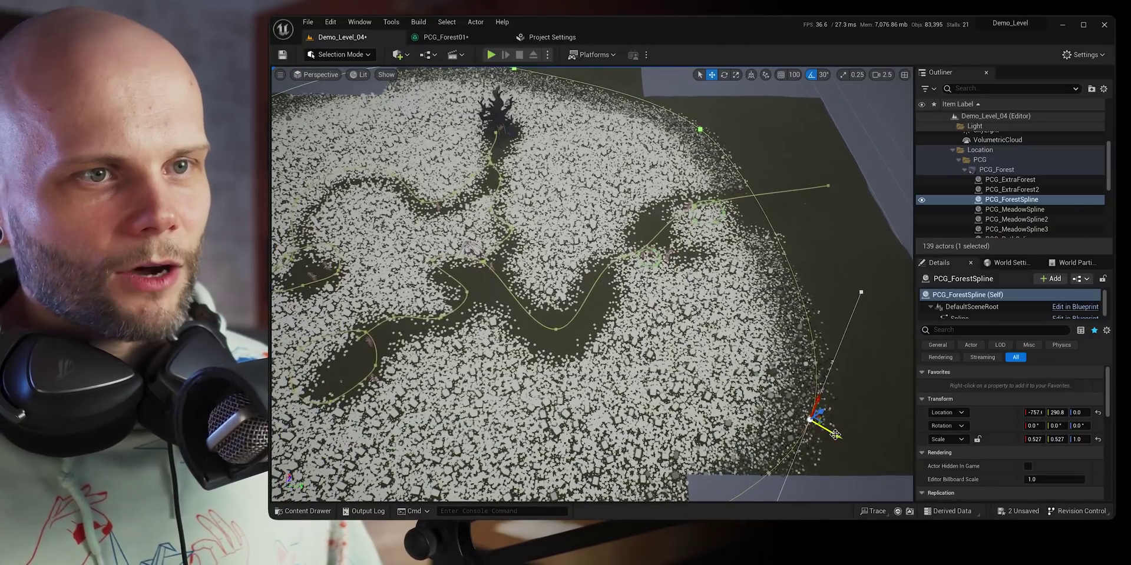
left_click_drag(835, 435, 807, 420)
Examine the debug points inside the forest and how their density fades along the edge of PCG_ForestSpline.
right_click_drag(697, 388, 695, 416)
scroll(701, 391, "down", 3)
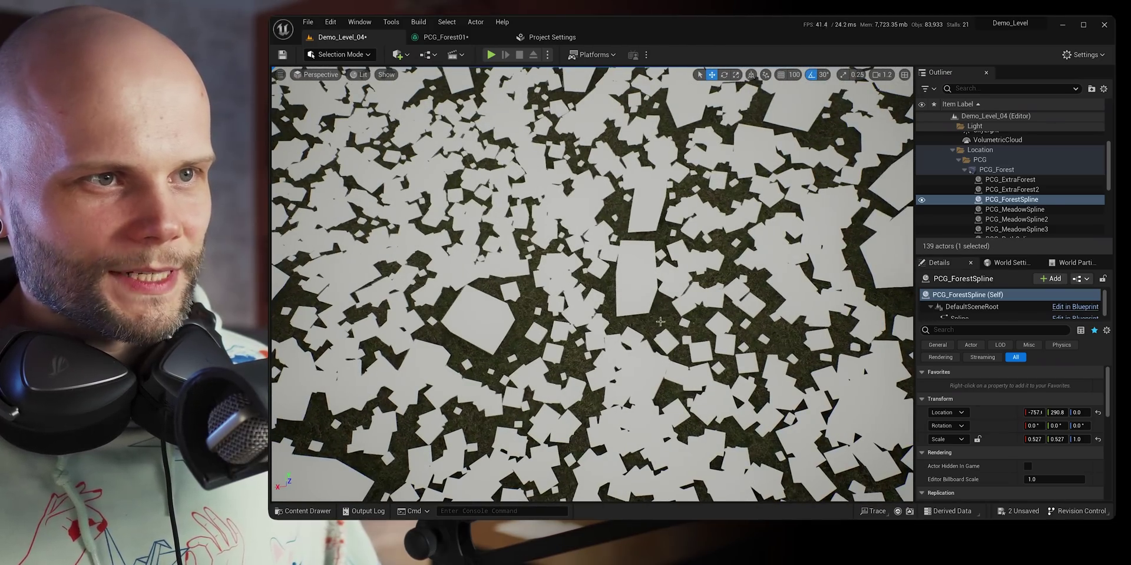
right_click_drag(591, 304, 537, 287)
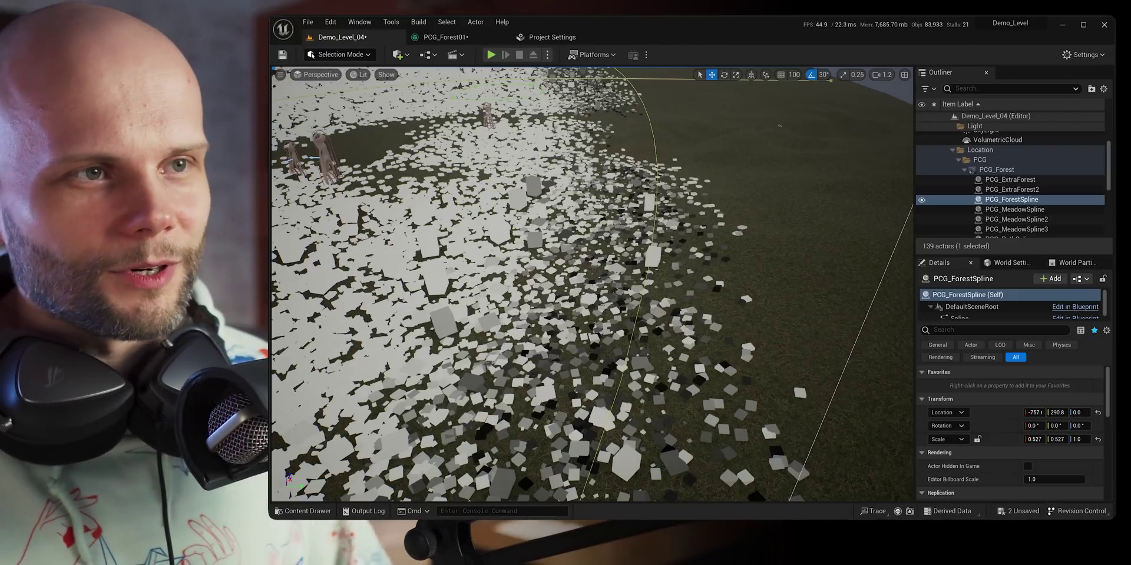
right_click_drag(714, 293, 709, 263)
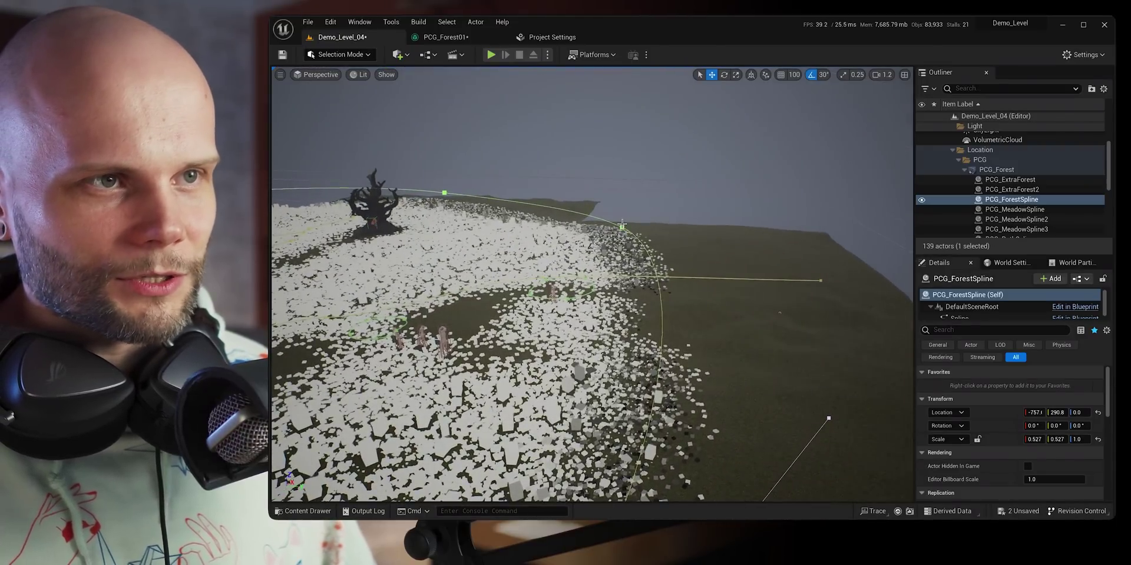
right_click_drag(659, 427, 654, 340)
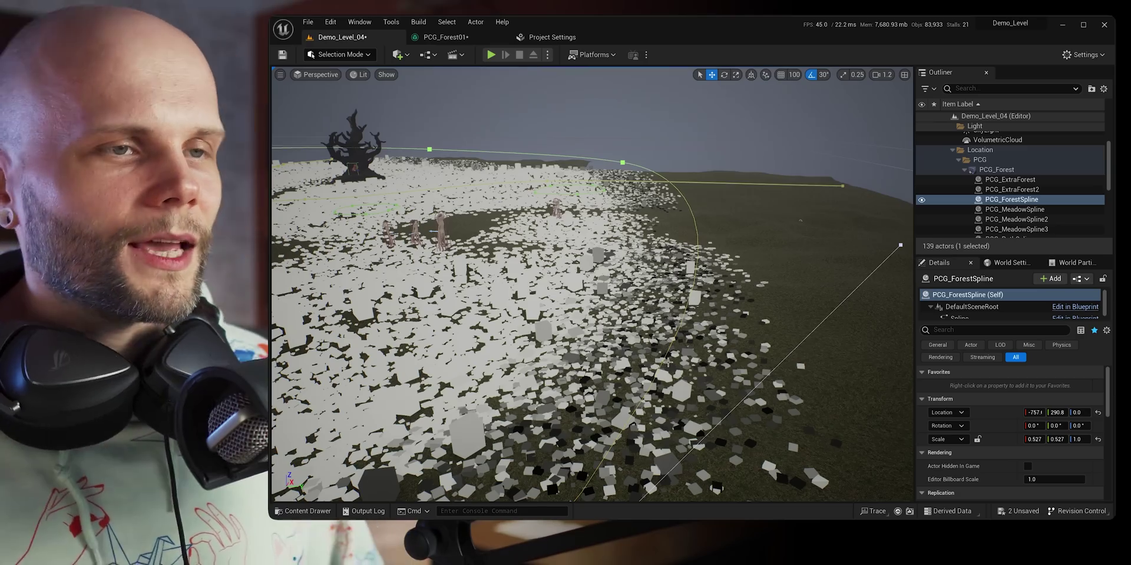
key("s")
right_click_drag(800, 221, 546, 223)
scroll(710, 236, "up", 3)
key("d")
scroll(518, 221, "up", 3)
key("s")
scroll(436, 263, "down", 3)
key("w")
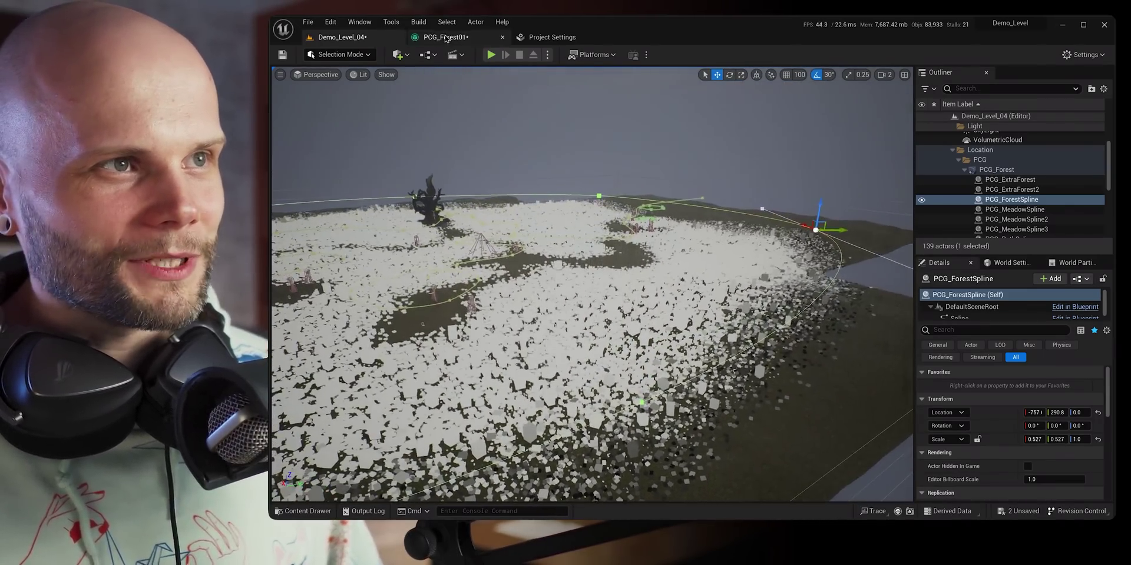
Turn off debug display on the FoliageSetup nodes, re-enable the foliage spawner nodes, and return to Demo_Level_04.
left_click(446, 38)
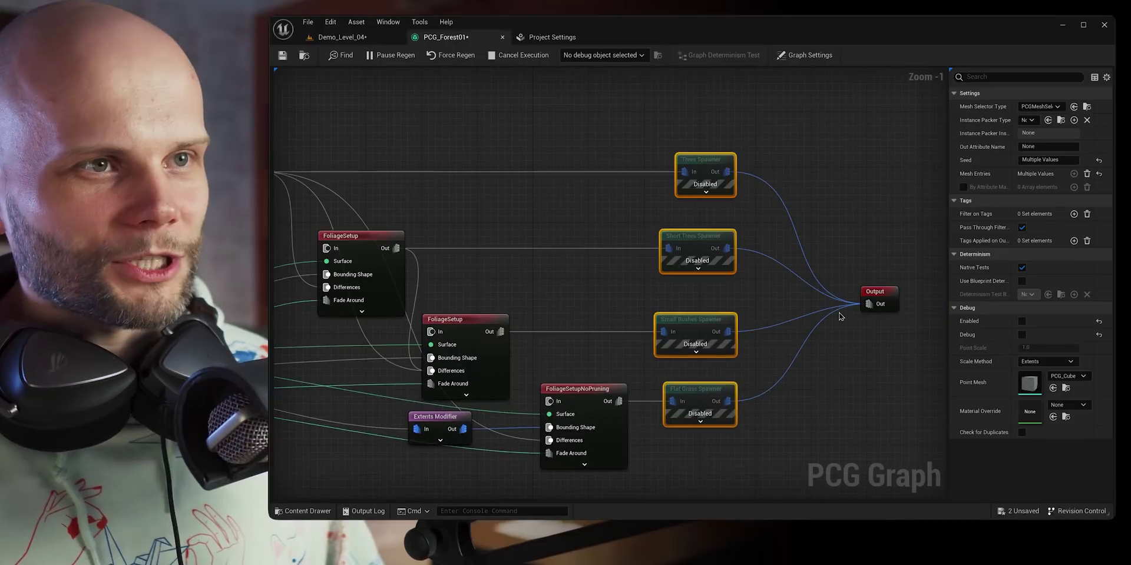
left_click(341, 37)
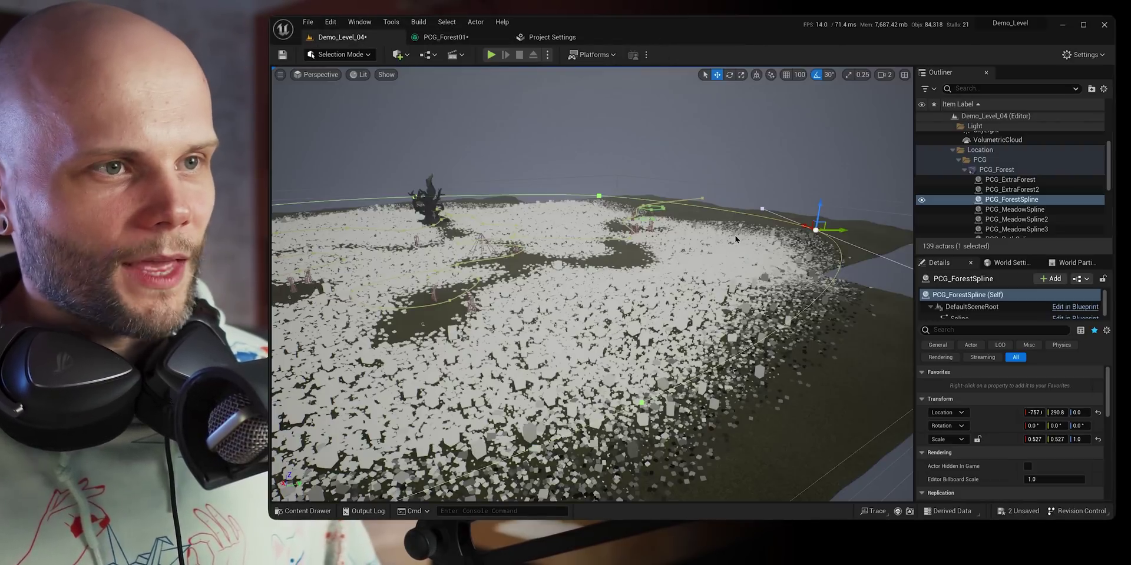
View the regenerated vegetation around the meadows, and play the level while walking forward through it.
right_click_drag(735, 239, 663, 265)
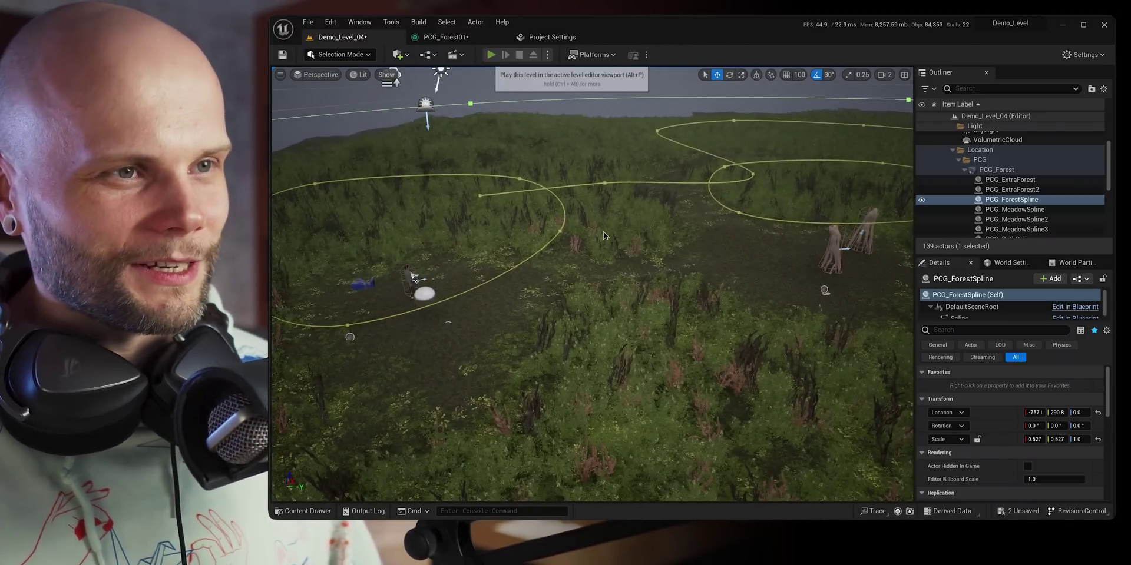
key("alt+p")
key("w")
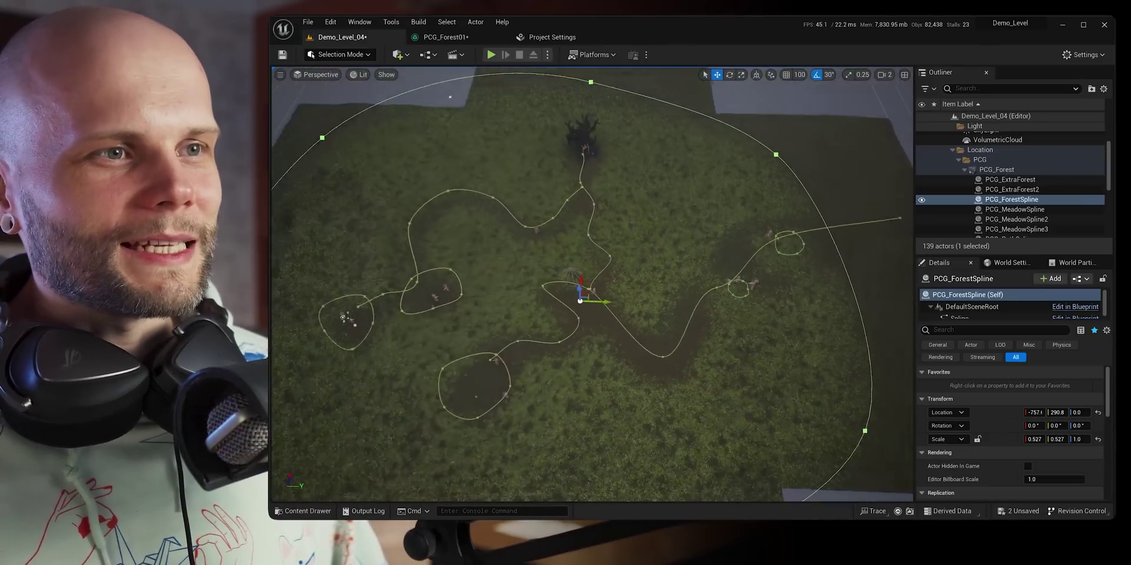
Select the PCG_Forest volume and move it along the Y axis to a Location Y of about 8020.
scroll(632, 276, "down", 6)
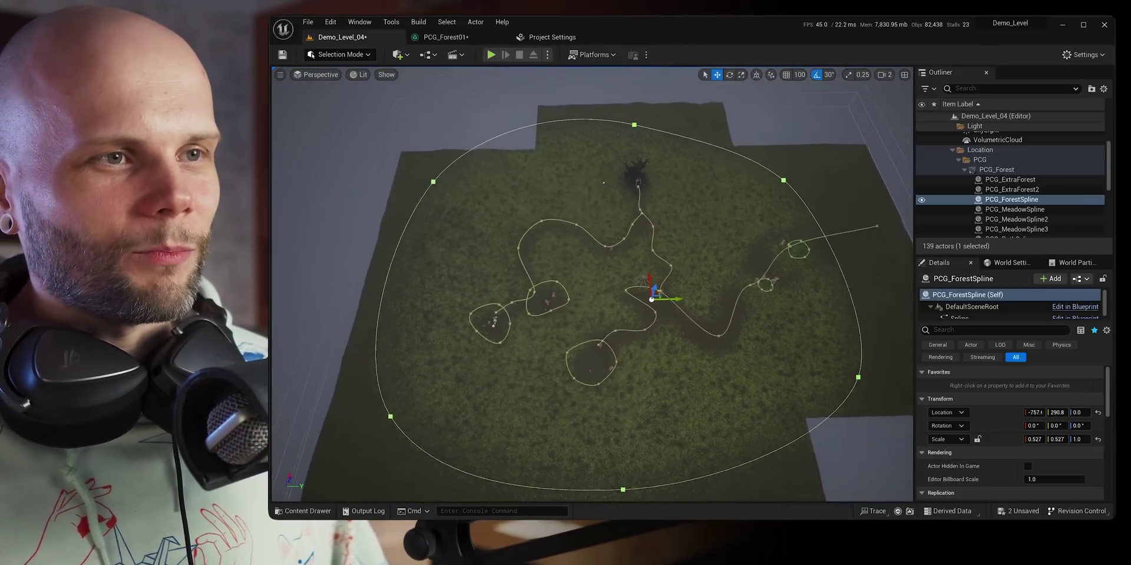
left_click(632, 276)
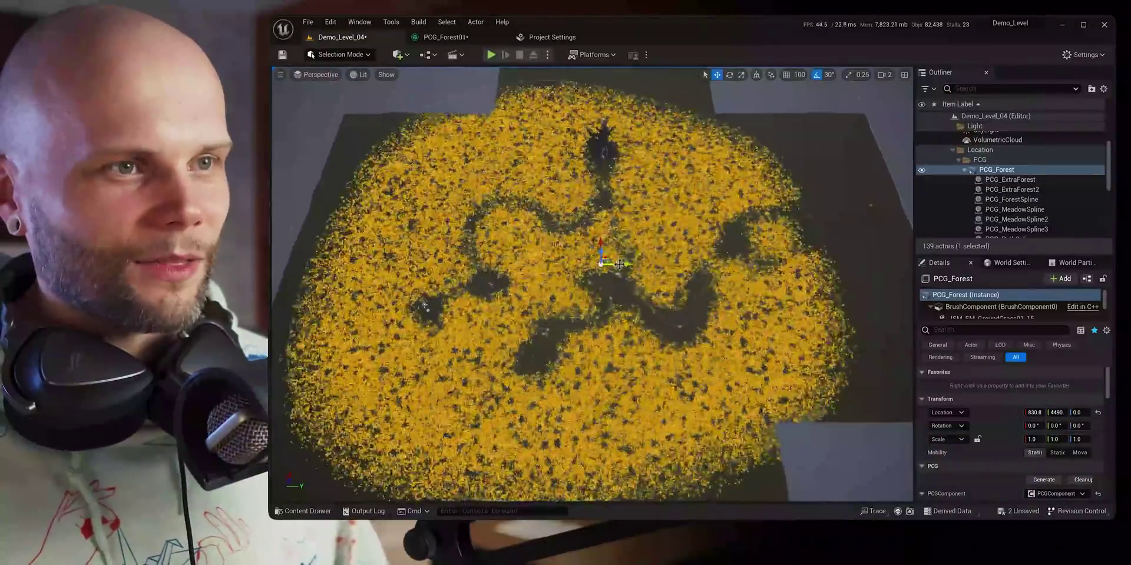
left_click_drag(698, 268, 724, 268)
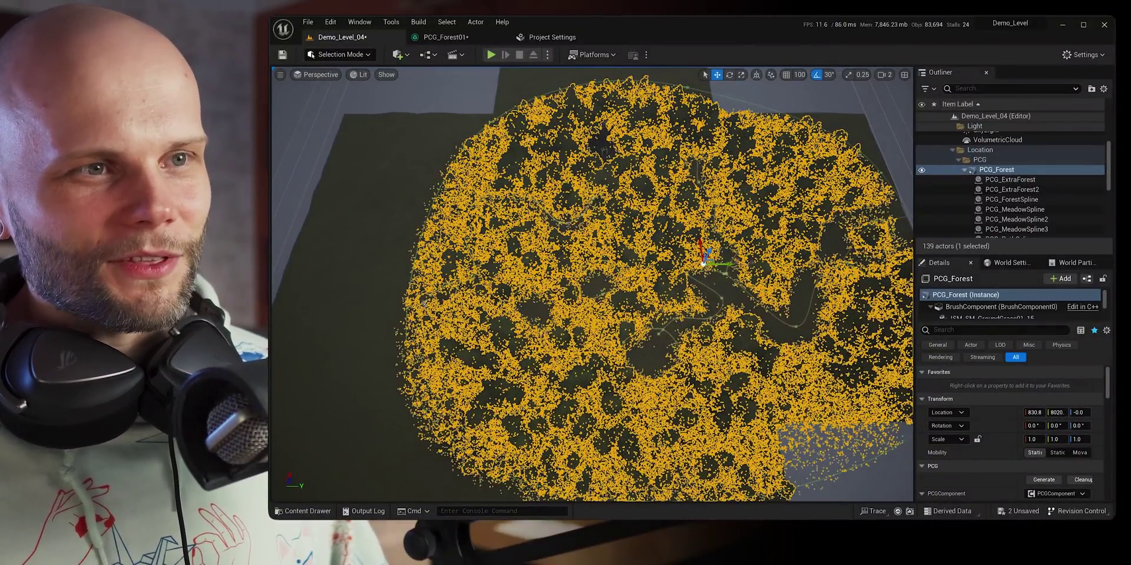
Examine the regenerated forest, its clearings and paths, up close and from above.
right_click_drag(591, 284, 501, 215)
scroll(456, 219, "down", 2)
scroll(488, 224, "up", 3)
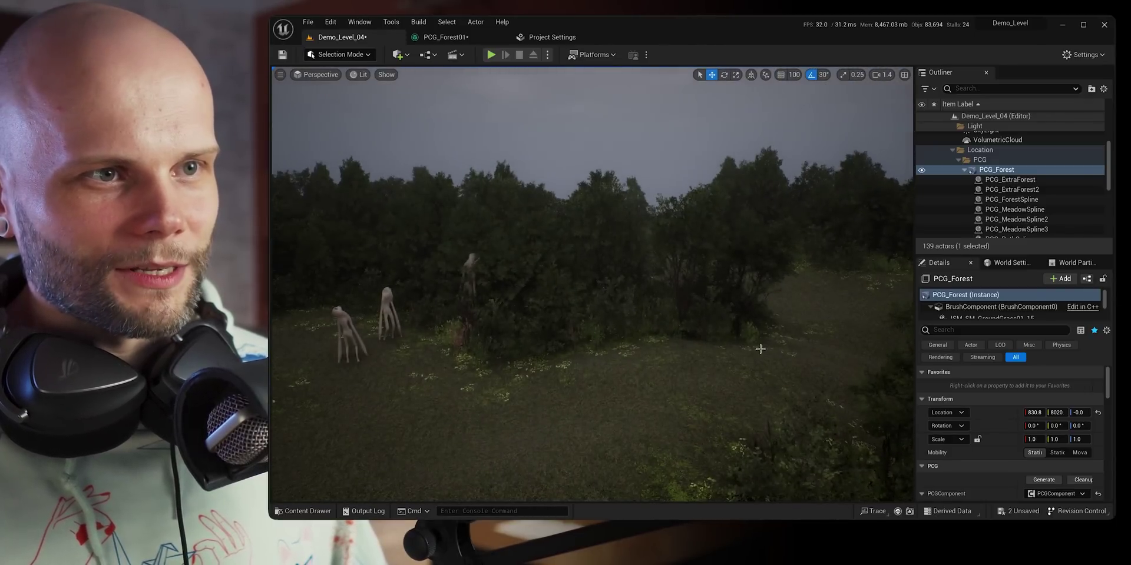
mouse_move(527, 262)
right_mouse_down()
mouse_move(527, 299)
mouse_move(538, 307)
mouse_move(545, 235)
mouse_move(565, 277)
mouse_move(543, 272)
right_mouse_up()
key("Escape")
scroll(539, 306, "up", 1)
scroll(539, 259, "down", 5)
scroll(539, 239, "up", 2)
scroll(545, 234, "up", 3)
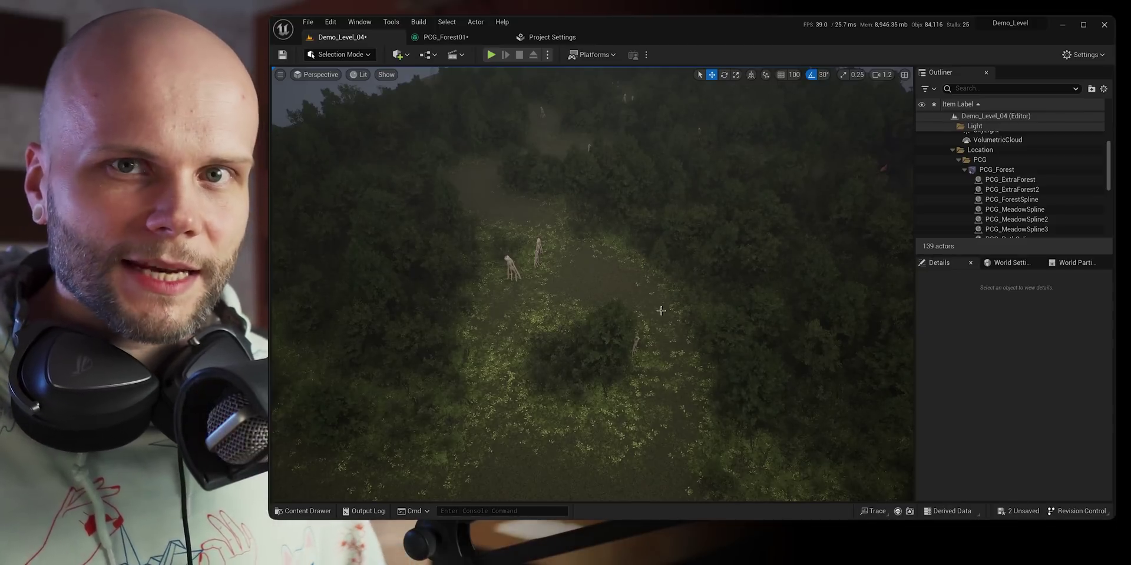
Show the editor splines, and select PCG_PathSpline and the Landscape to inspect the path and clearings at the forest edge.
right_click_drag(639, 318, 631, 346)
key("g")
left_click(448, 266)
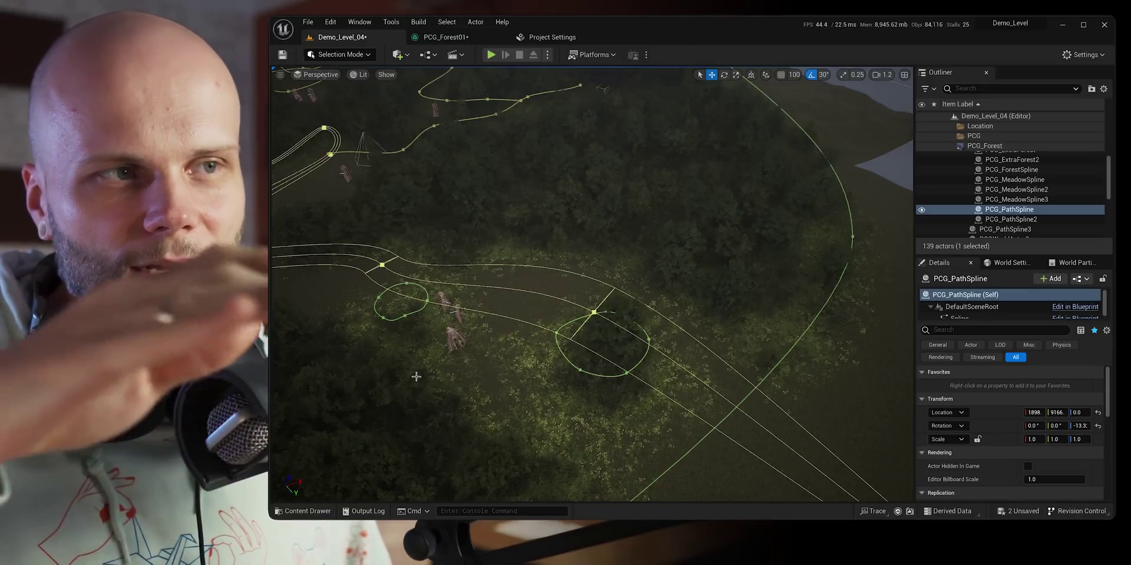
left_click(796, 444)
right_click_drag(775, 366, 774, 365)
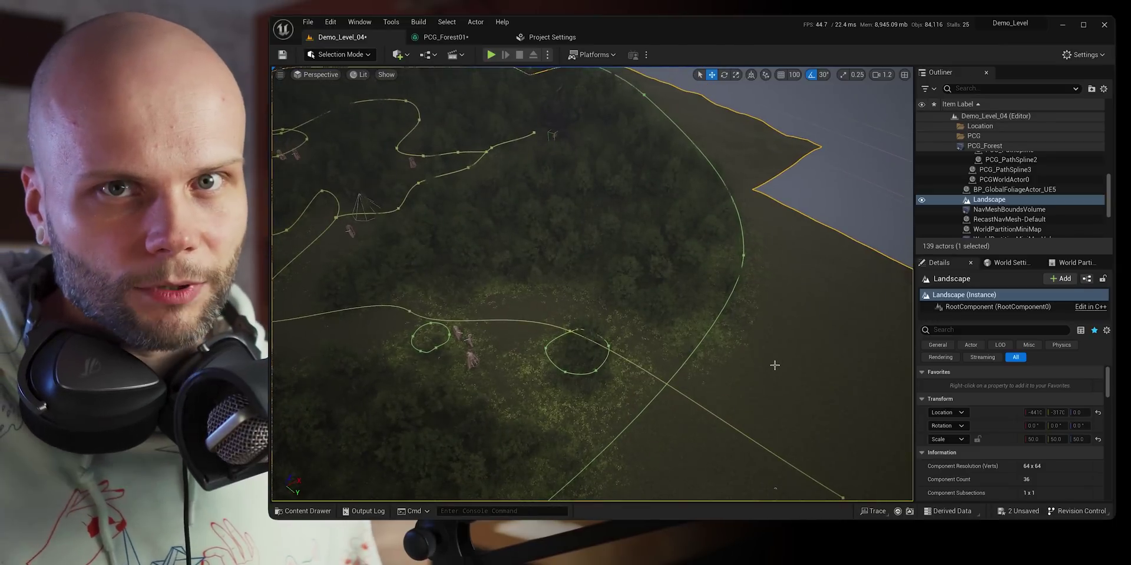
Clear the selection, look down on the forest paths, and select the PCG_Forest volume.
right_click_drag(761, 353, 761, 353)
right_click_drag(459, 270, 459, 270)
key("Escape")
right_click_drag(543, 266, 543, 266)
left_click(543, 267)
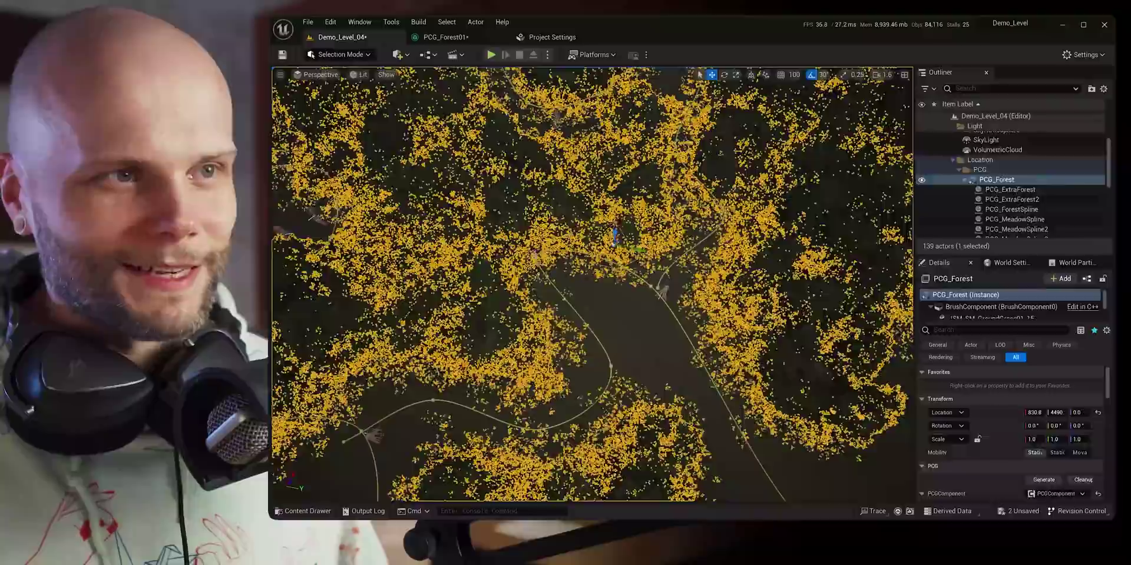
Move two bend points of PCG_PathSpline inward to reroute the forest path, and clear the selection.
left_click(537, 255)
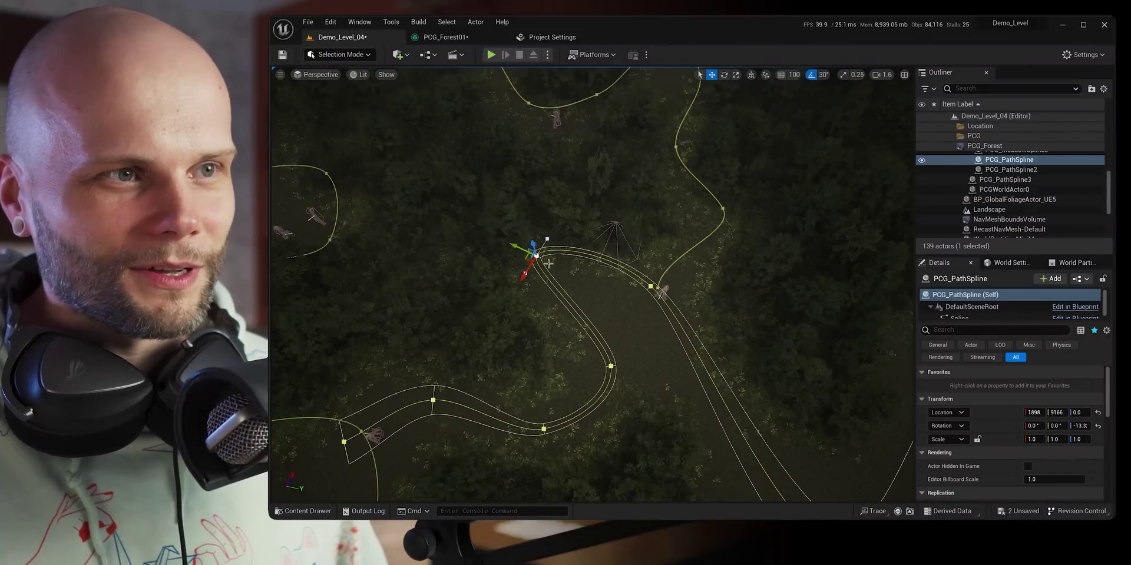
left_click_drag(516, 245, 550, 261)
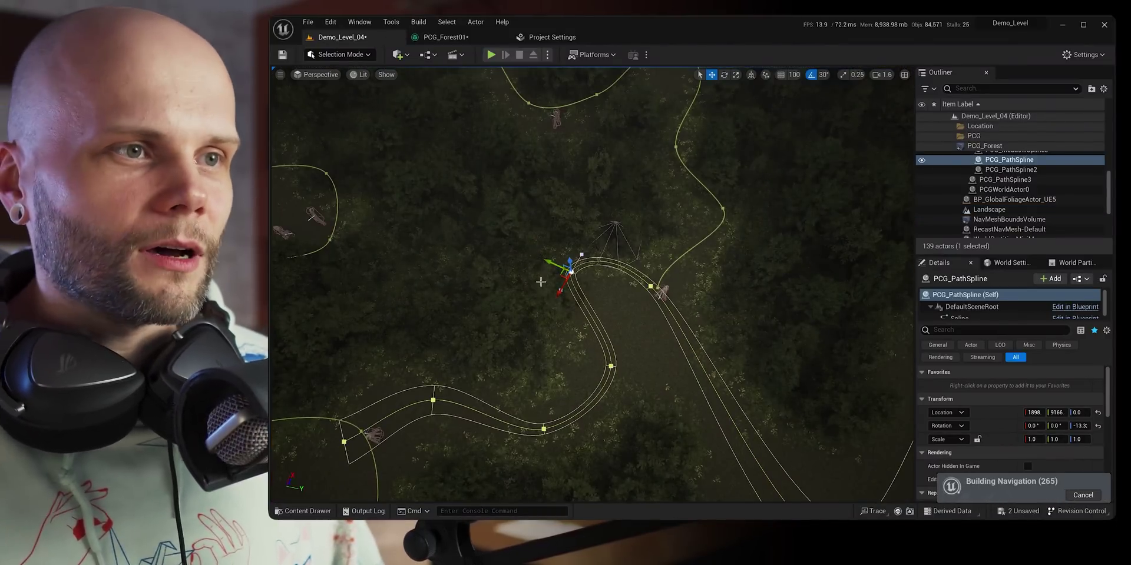
left_click(612, 367)
left_click_drag(604, 373, 573, 379)
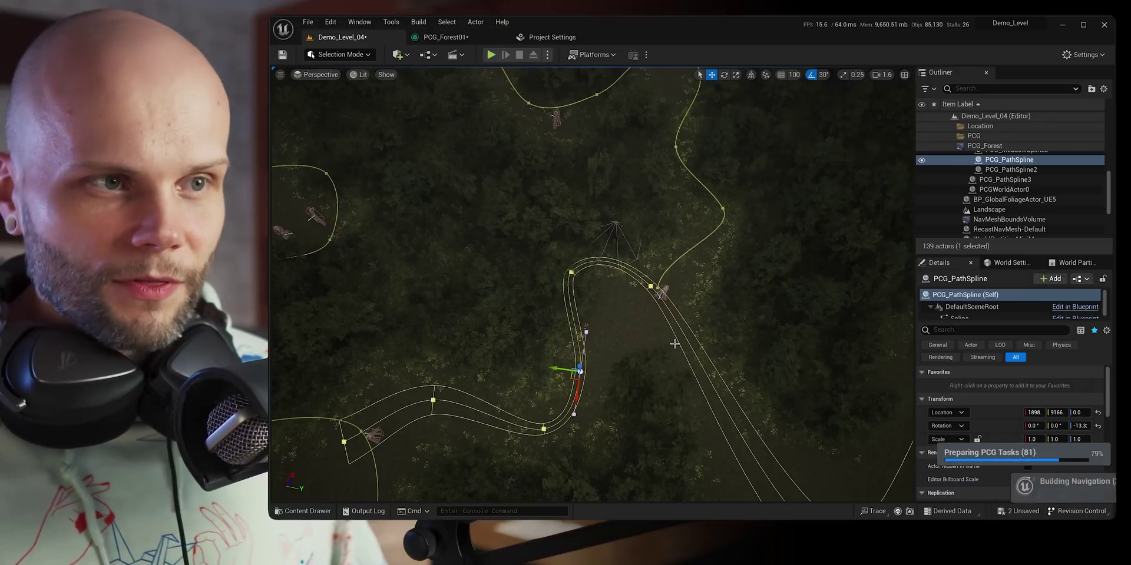
scroll(661, 342, "down", 3)
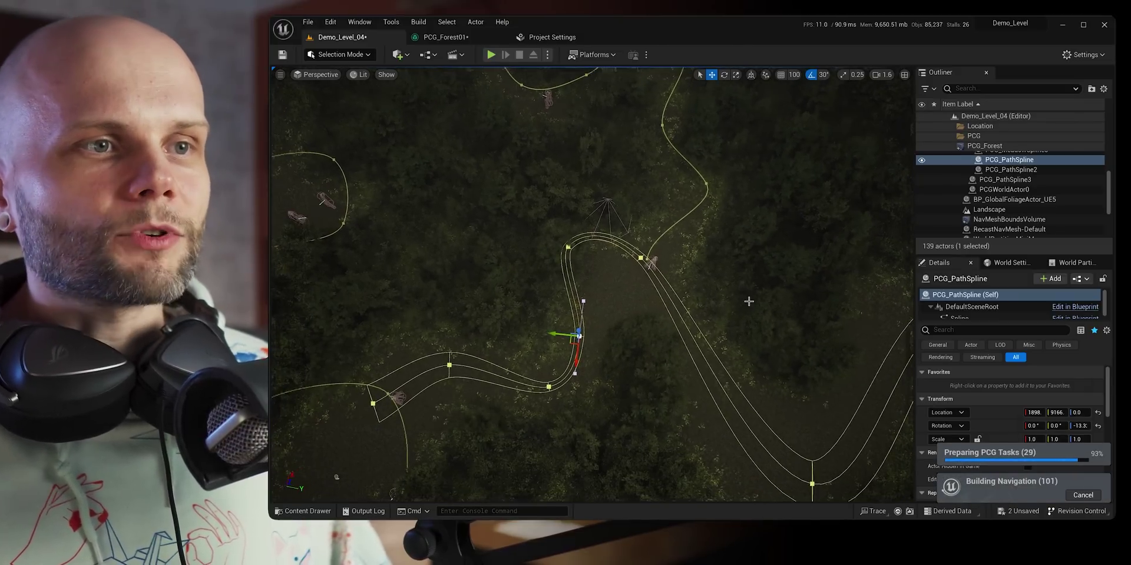
key("Escape")
right_click_drag(738, 301, 821, 258)
scroll(737, 301, "up", 3)
scroll(825, 241, "up", 1)
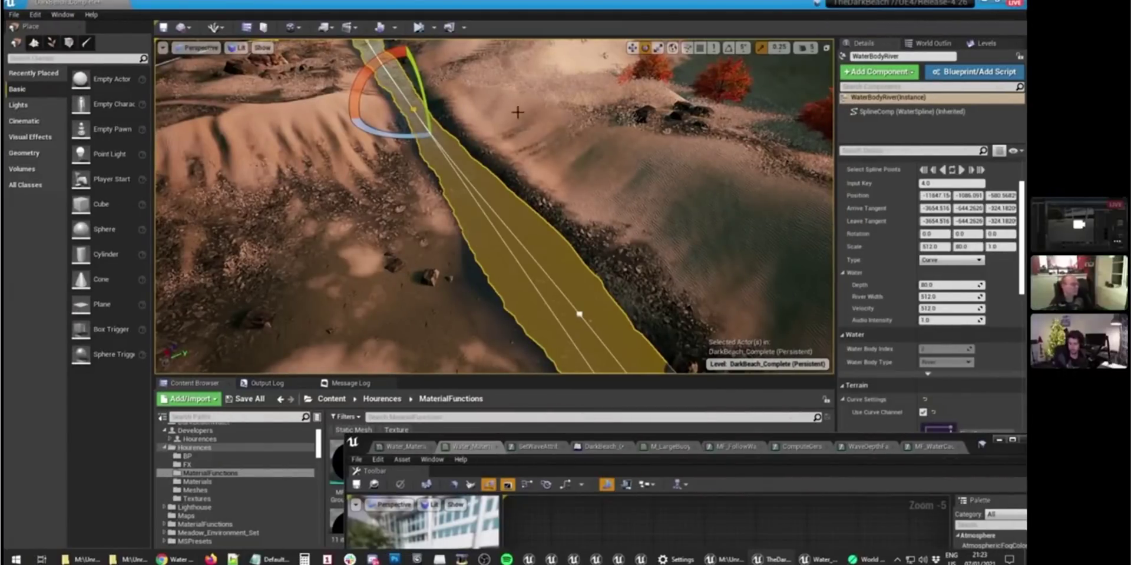
Clear the WaterBodyRiver selection and examine the river's course through the sandy landscape.
scroll(575, 180, "down", 3)
key("Escape")
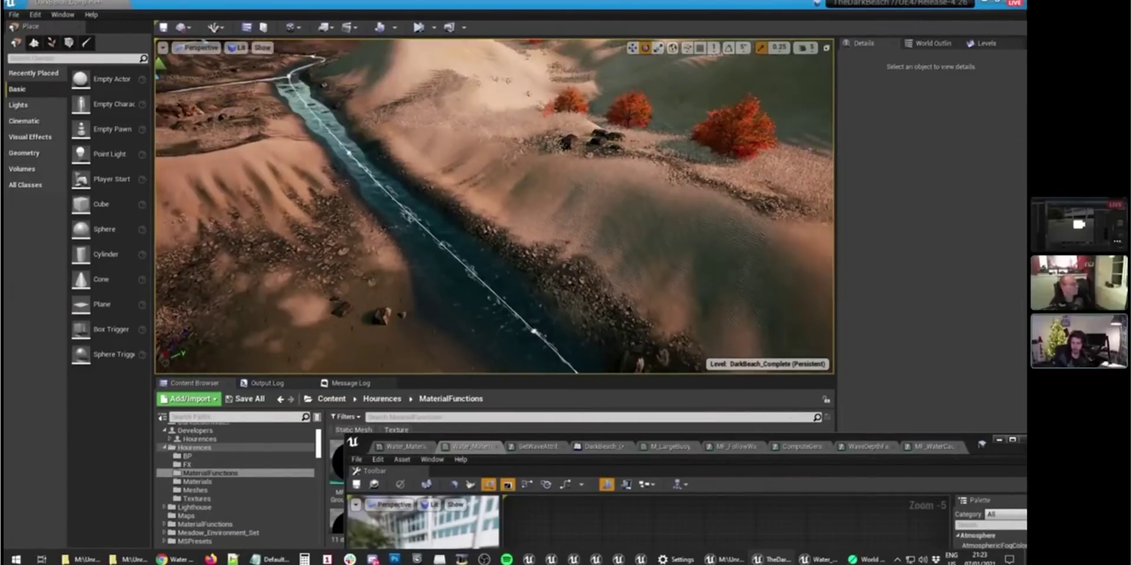
right_click_drag(574, 180, 476, 152)
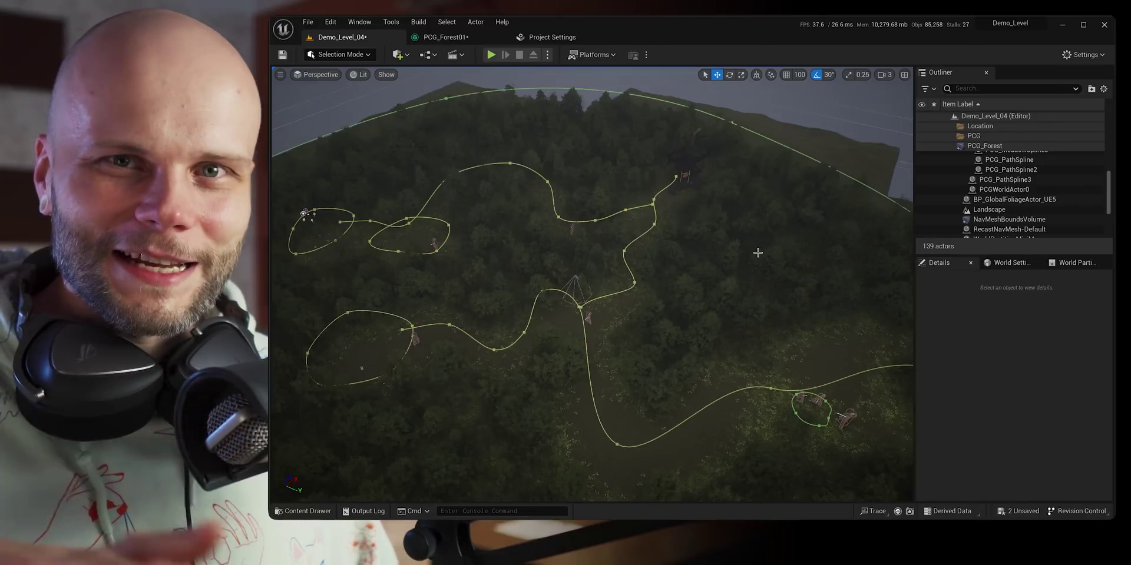
Select PCG_PathSpline to inspect its route through the forest, and clear the selection.
left_click(616, 443)
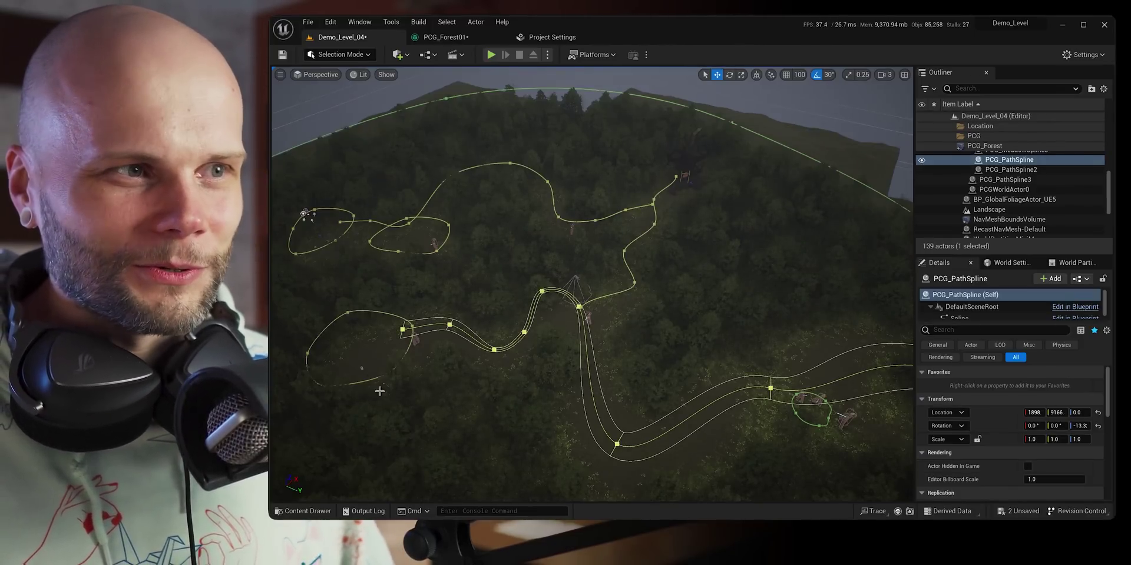
key("Escape")
right_click_drag(592, 283, 643, 324)
mouse_move(705, 285)
right_mouse_down()
mouse_move(589, 292)
mouse_move(694, 290)
right_mouse_up()
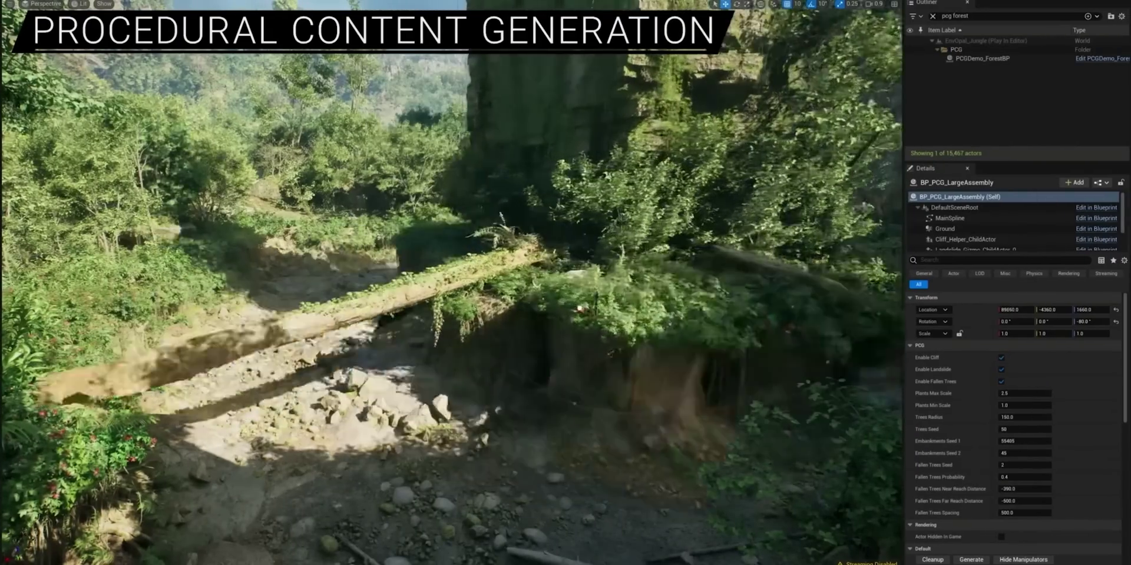
Reposition BP_PCG_LargeAssembly along the X axis in the riverbed, and move its landslide gizmo child actor toward the embankment.
left_click_drag(581, 309, 643, 315)
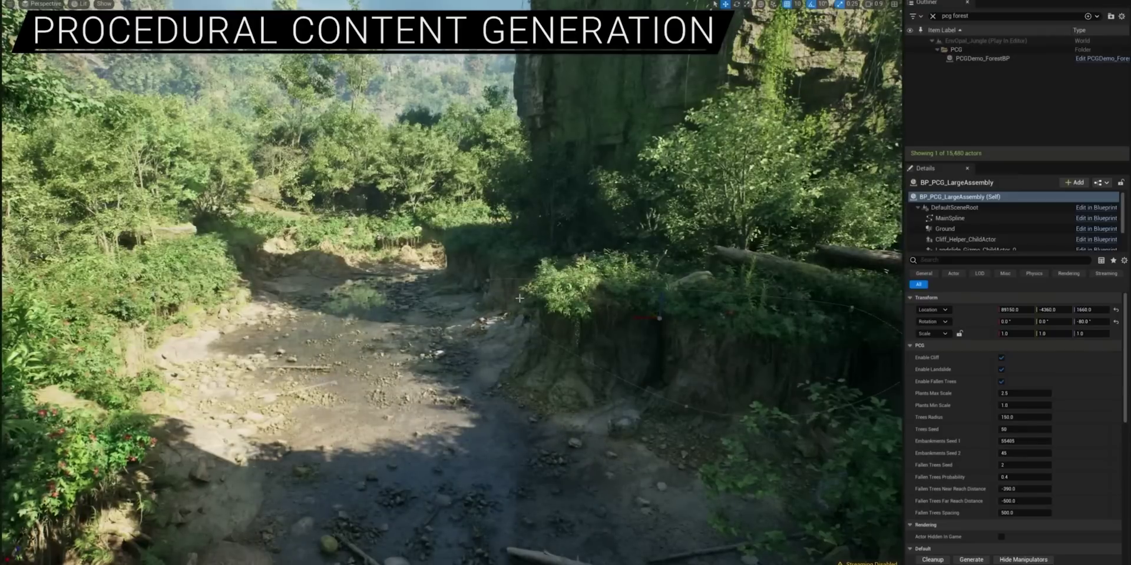
right_click_drag(520, 298, 519, 298)
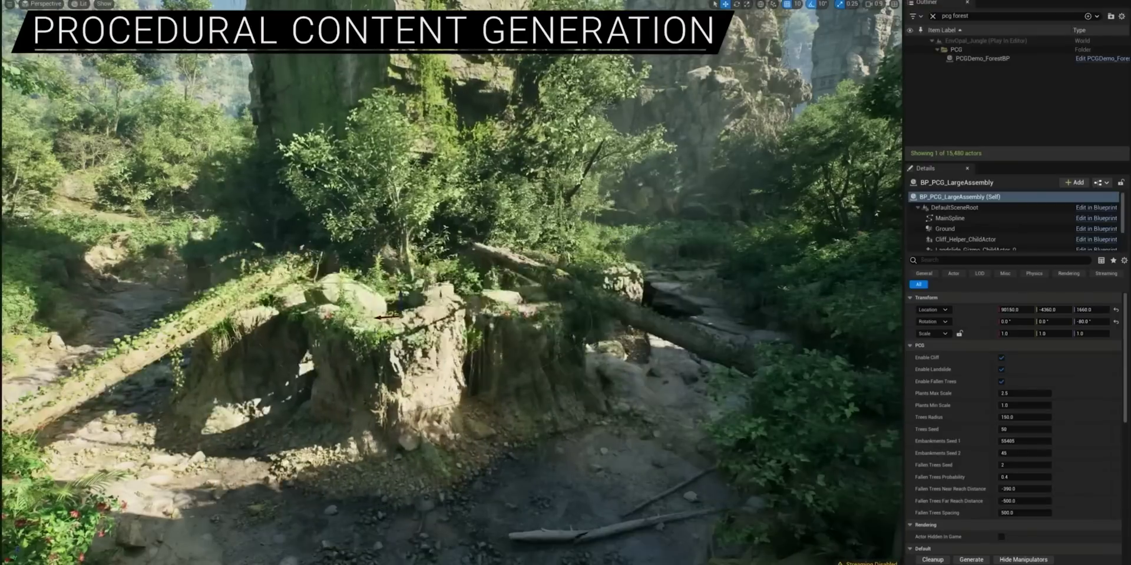
scroll(1012, 412, "down", 2)
left_click(695, 384)
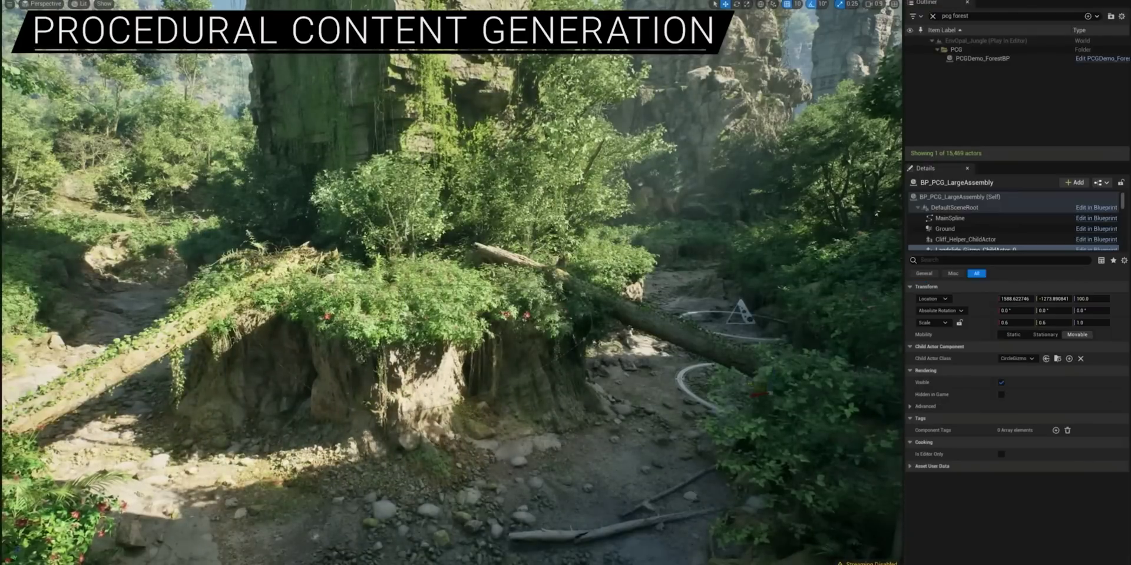
left_click_drag(752, 388, 481, 400)
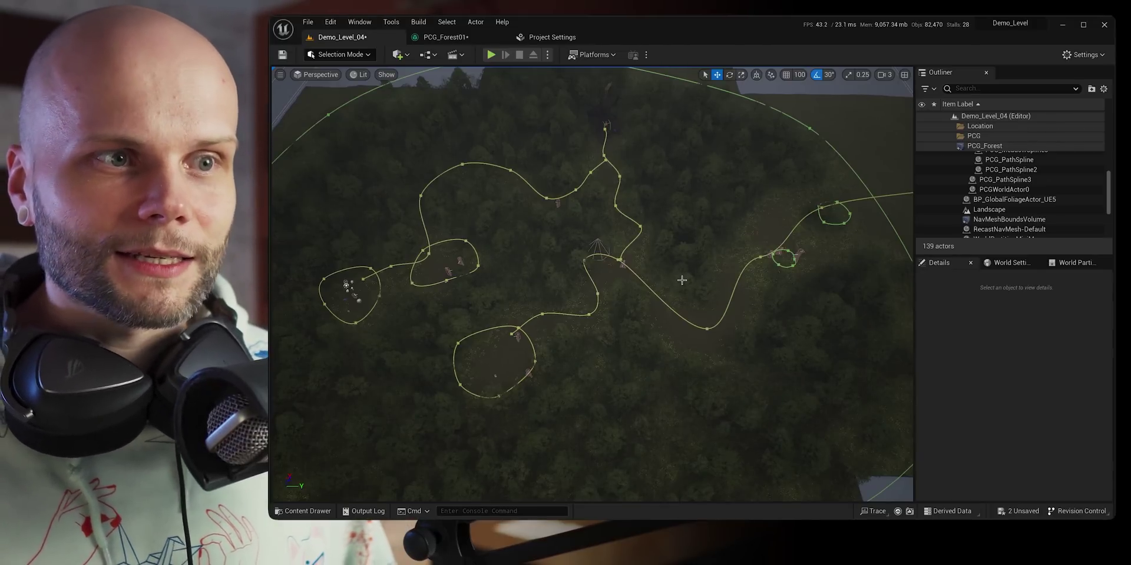
Examine the forest clearings and their splines up close, and the complete spline layout from above.
right_click_drag(668, 342, 563, 268)
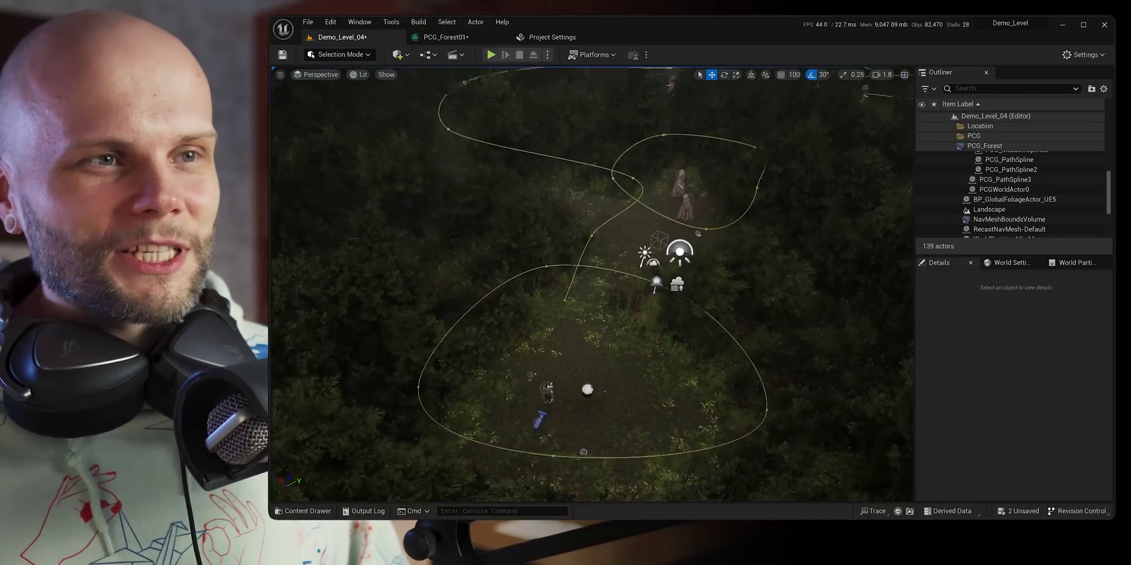
right_click_drag(562, 268, 584, 300)
scroll(580, 253, "up", 5)
right_click_drag(652, 312, 652, 291)
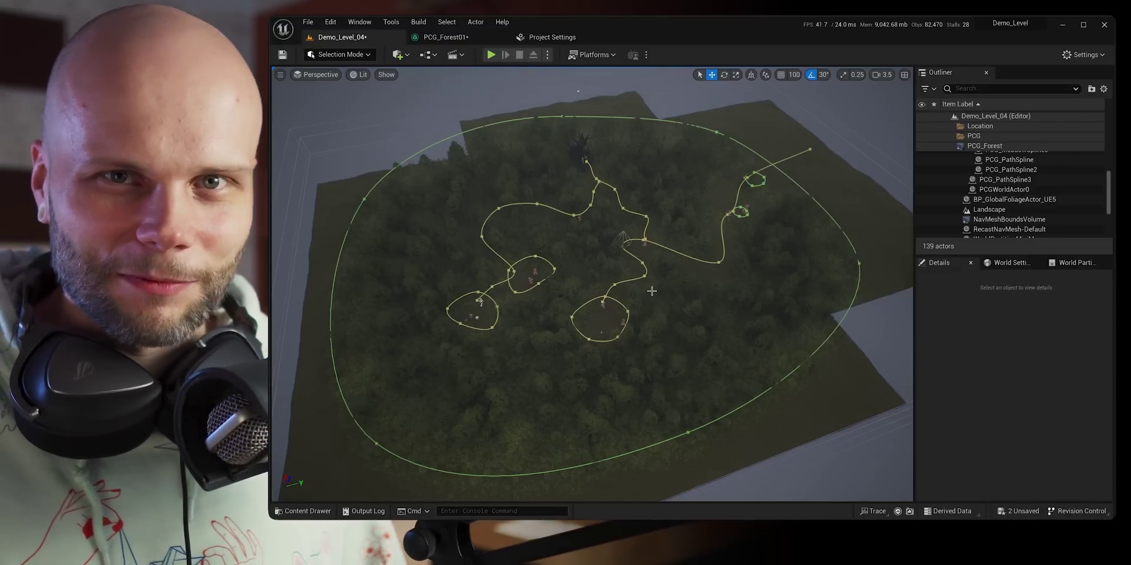
mouse_move(710, 279)
left_mouse_down("alt")
mouse_move(677, 279)
mouse_move(710, 279)
left_mouse_up("alt")
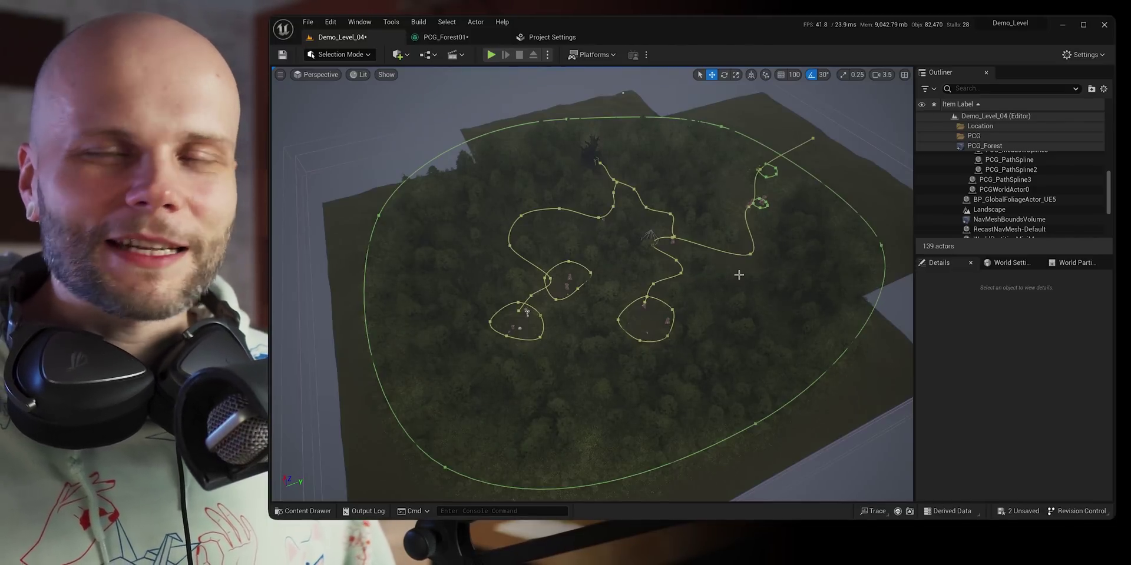
Fly down to treetop level to examine the forest canopy near the large dead tree.
key("w")
right_click_drag(728, 266, 744, 251)
key("e")
key("w")
scroll(615, 251, "down", 5)
key("w")
key("w")
key("w")
key("w")
key("w")
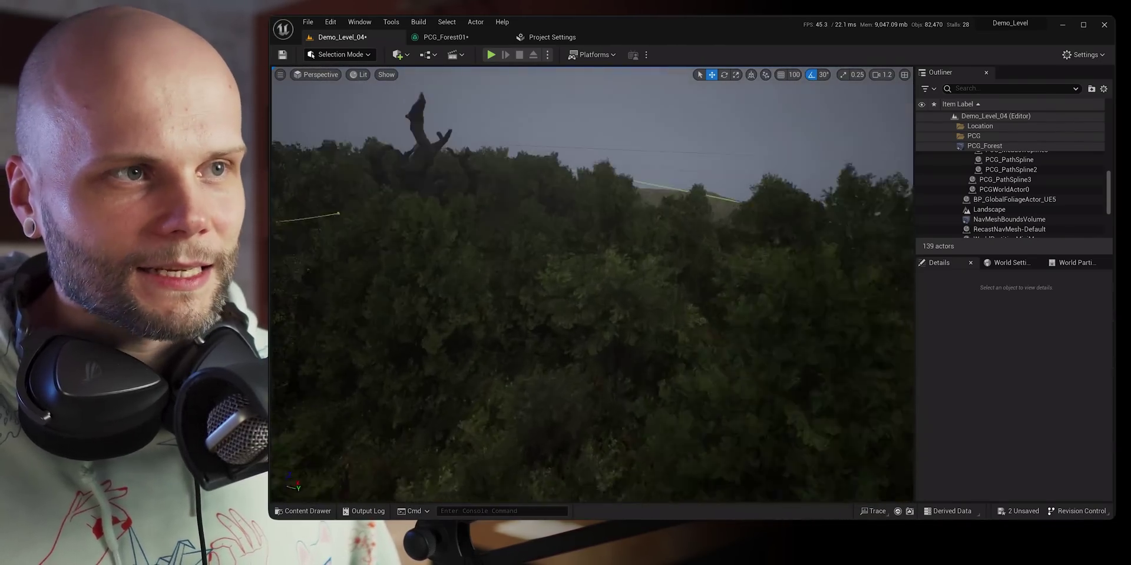